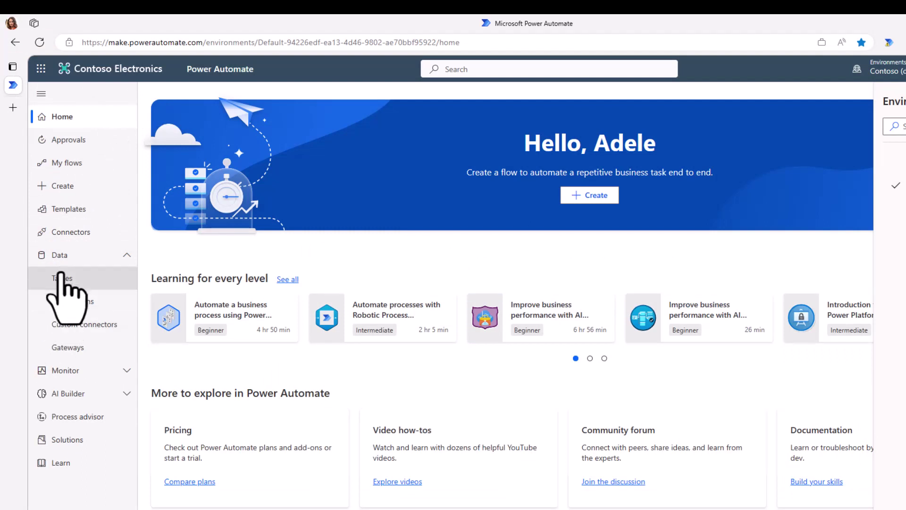
# Open the Data > Gateways list in Power Automate.
pyautogui.click(70, 351)
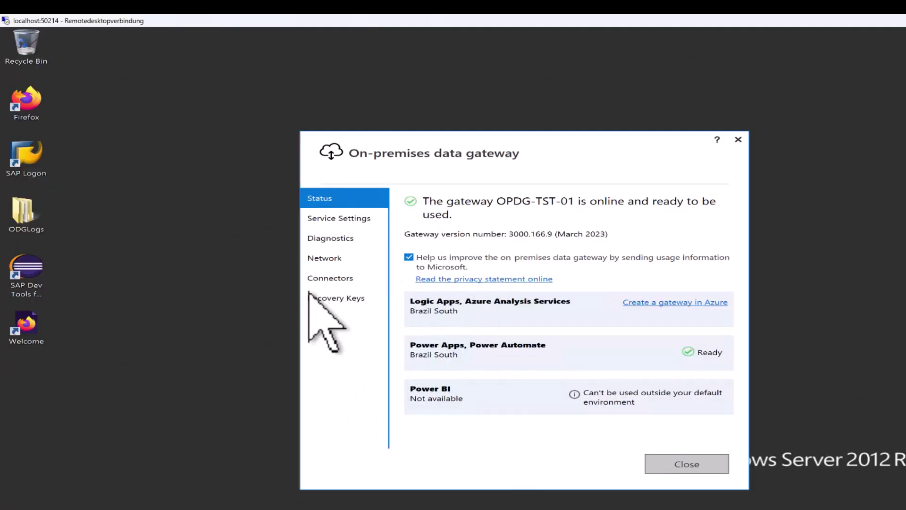
# Review Network and Connectors settings, then open the last network ports test results from Diagnostics.
pyautogui.click(326, 258)
pyautogui.click(331, 277)
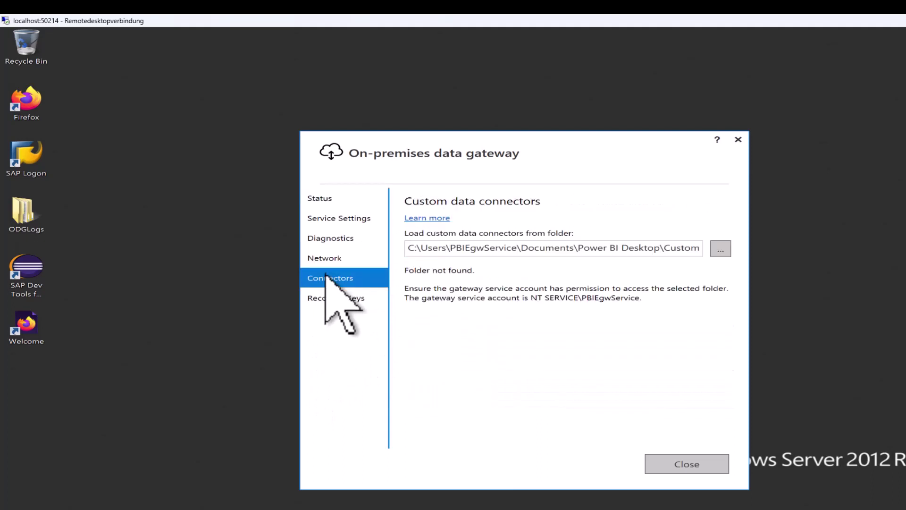
pyautogui.click(329, 238)
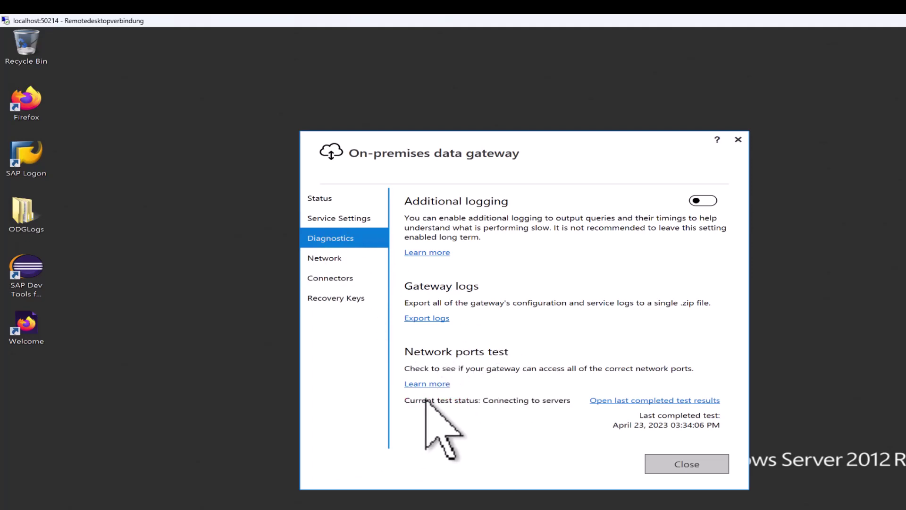
pyautogui.click(612, 401)
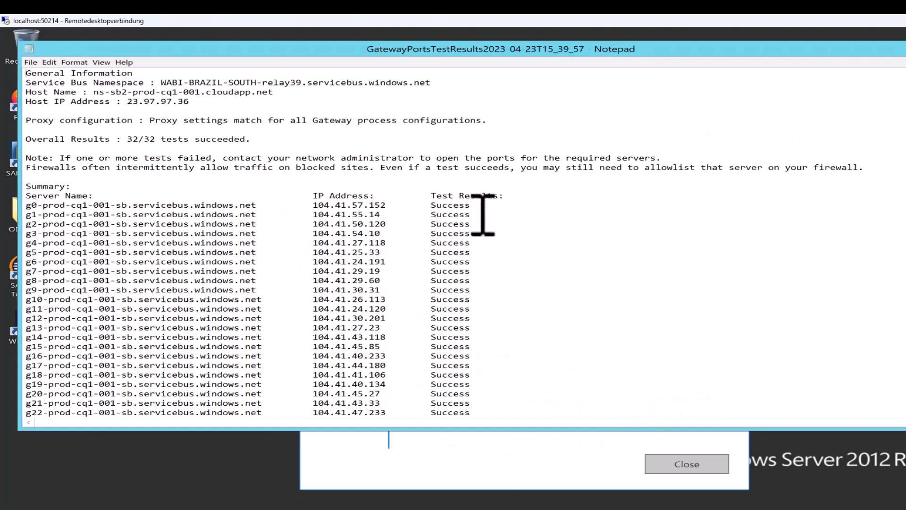
# Highlight the g0/g1 Success rows and the BRAZIL-SOUTH region in the Service Bus namespace.
pyautogui.moveTo(483, 215); pyautogui.dragTo(430, 208)
pyautogui.scroll(-10, 429, 277)
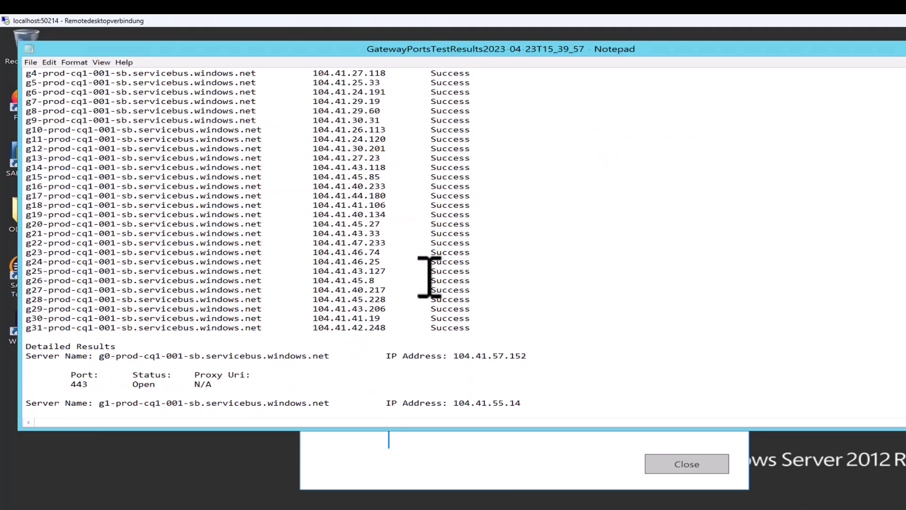
pyautogui.scroll(-3, 169, 286)
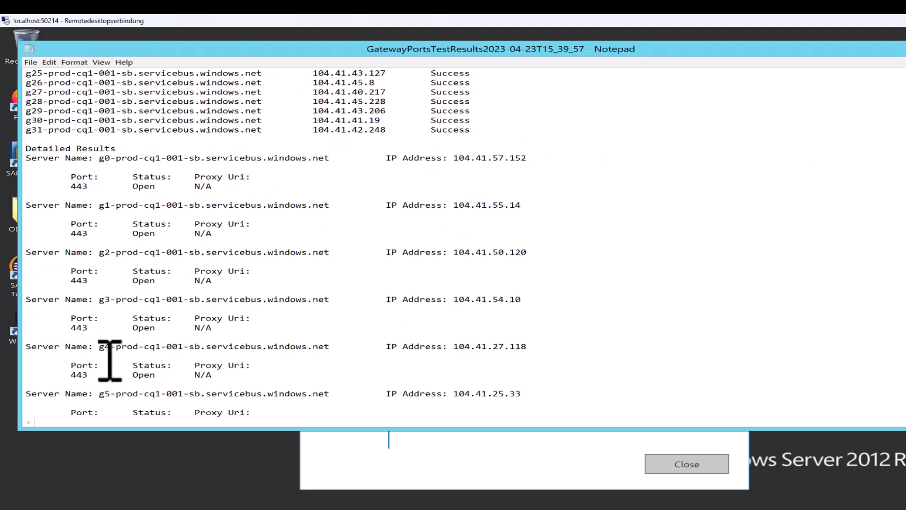
pyautogui.scroll(-6, 110, 360)
pyautogui.scroll(18, 101, 354)
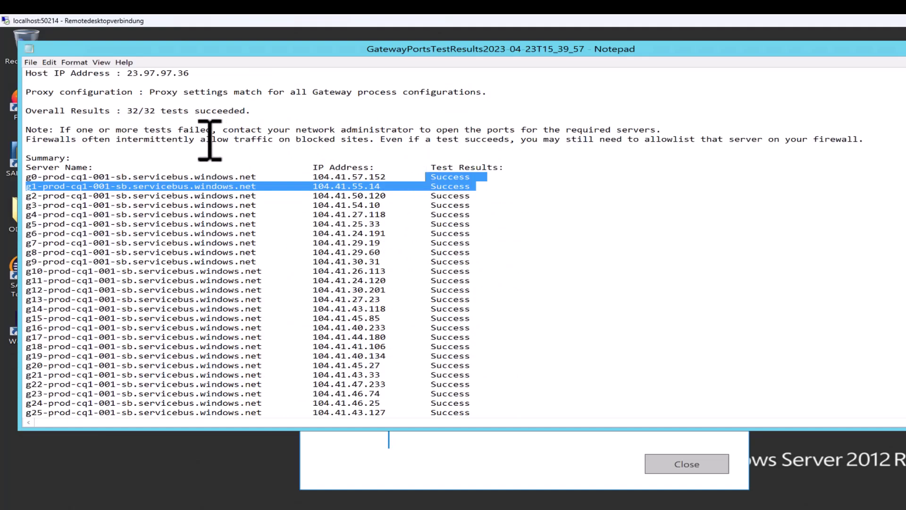
pyautogui.scroll(1, 210, 139)
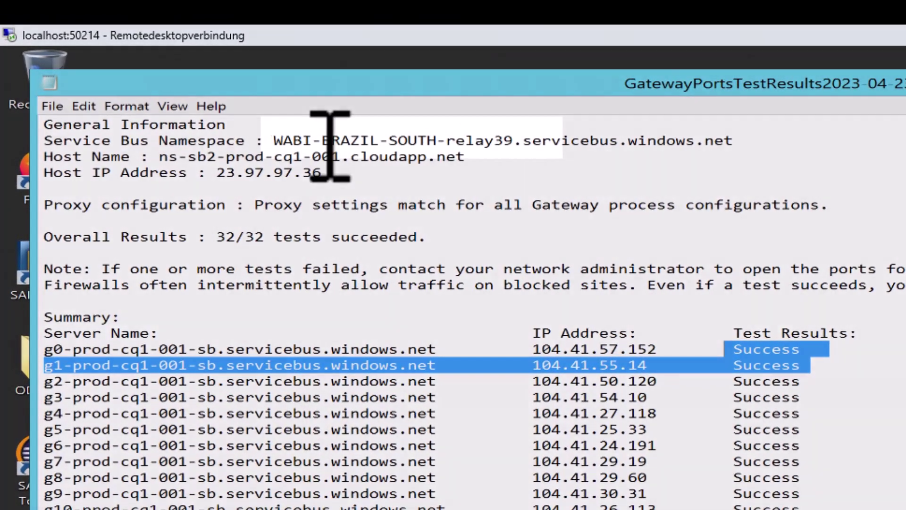
pyautogui.moveTo(322, 141); pyautogui.dragTo(437, 140)
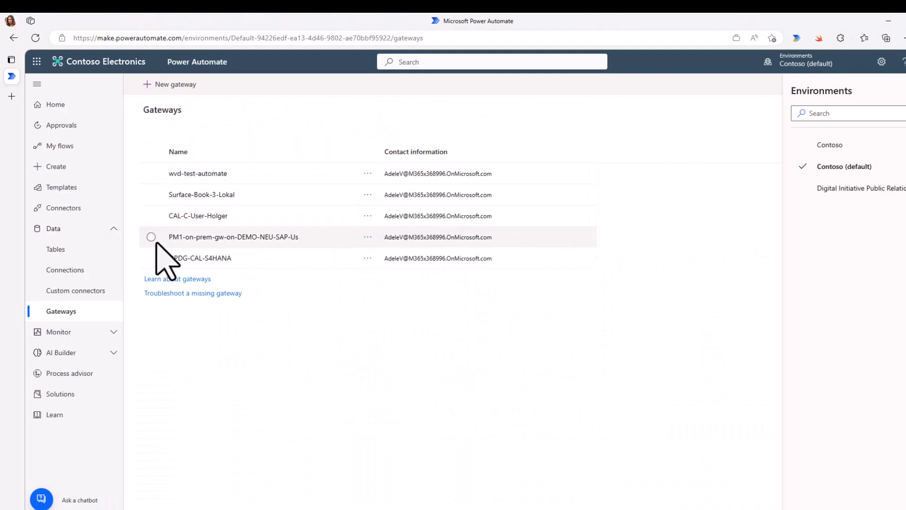
# Launch the Power Platform admin center from the Settings gear.
pyautogui.click(881, 62)
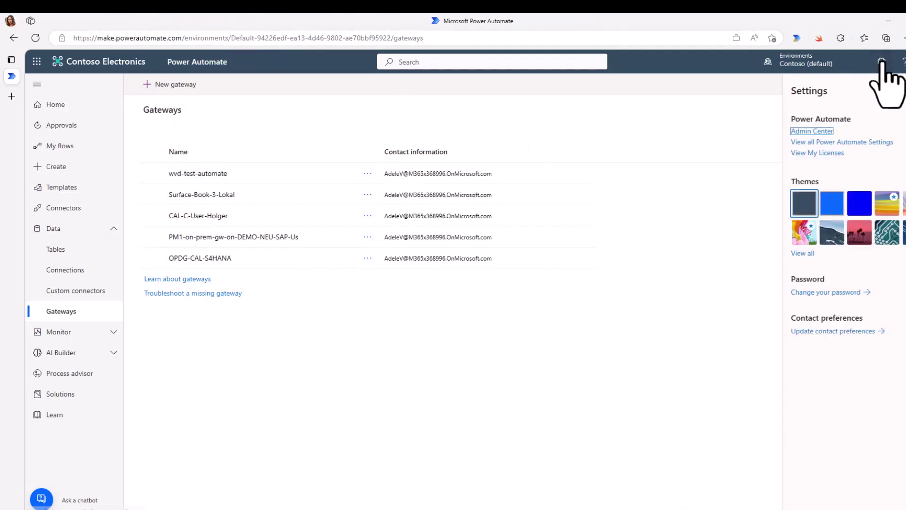
pyautogui.click(808, 132)
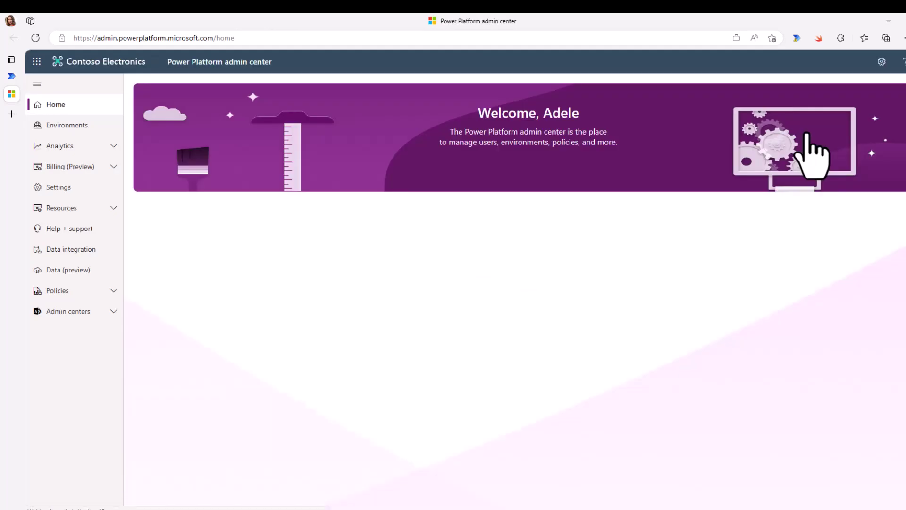
# Show the Environments list in the Power Platform admin center.
pyautogui.click(69, 125)
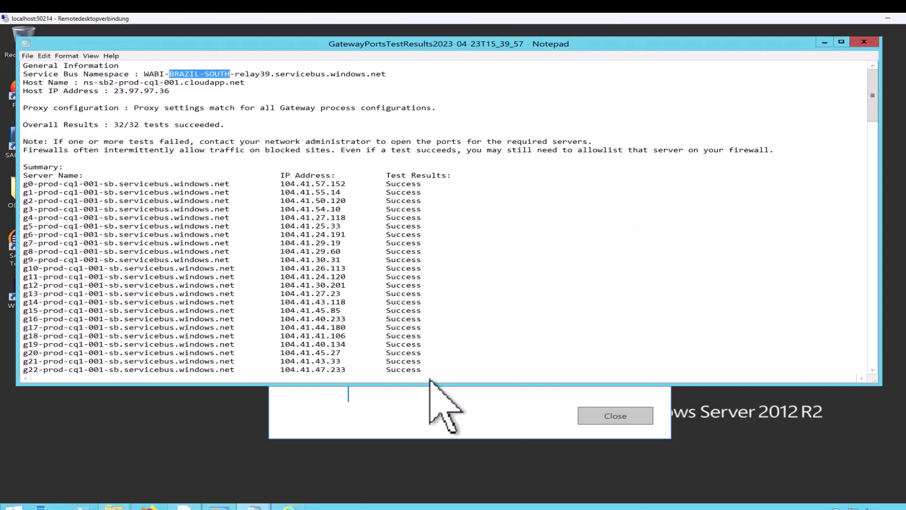
# Close the test results and gateway window, then uninstall the on-premises data gateway.
pyautogui.click(865, 42)
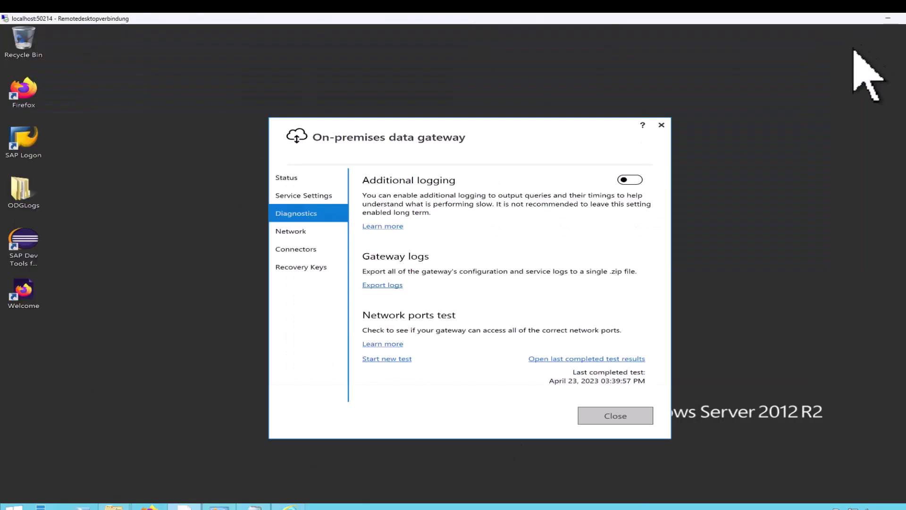
pyautogui.click(618, 415)
pyautogui.click(219, 506)
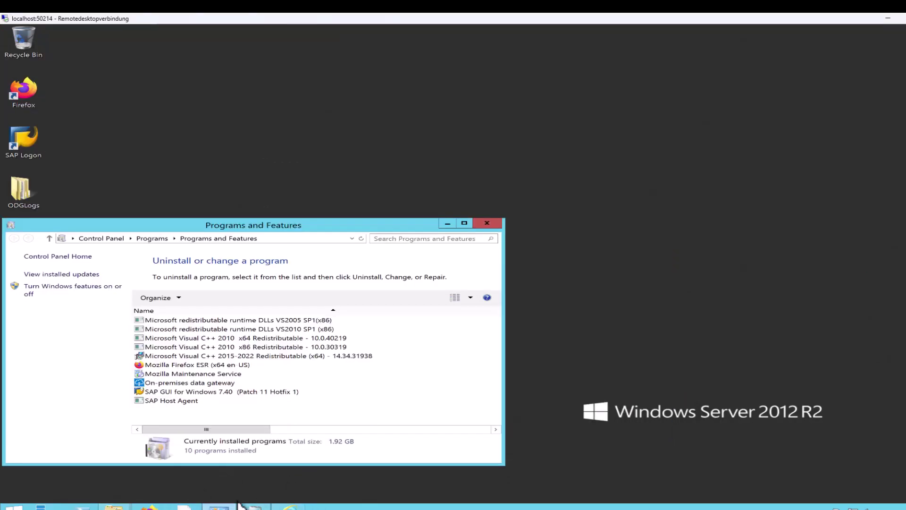
pyautogui.doubleClick(172, 383)
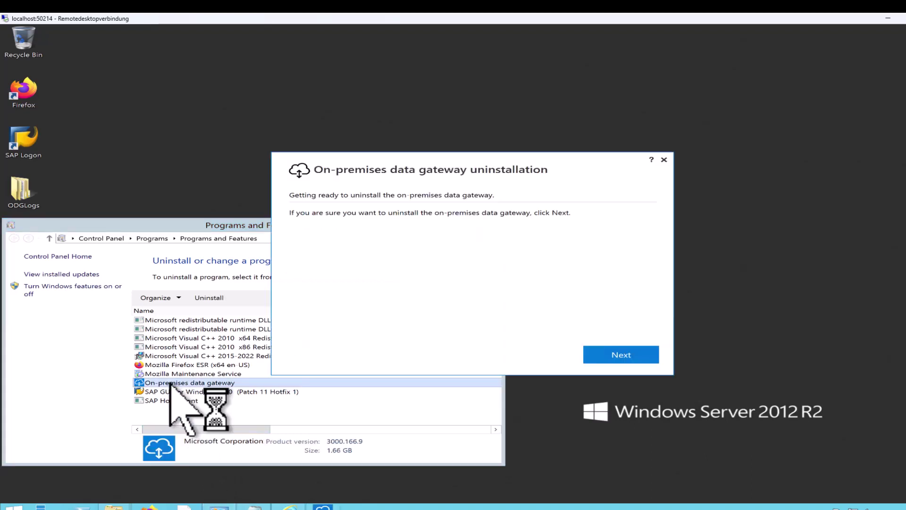
pyautogui.click(618, 356)
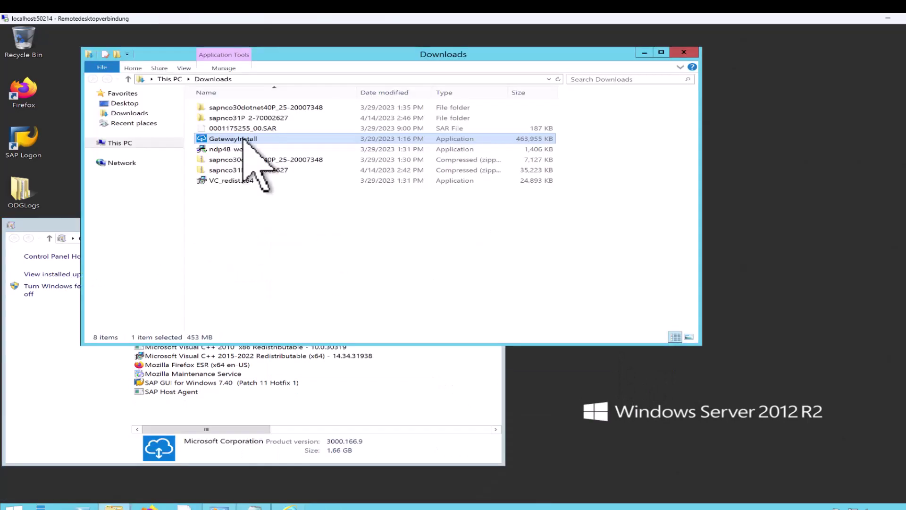
# Install the gateway from GatewayInstall and register it as OPDG-TST-01 with a recovery key.
pyautogui.doubleClick(233, 139)
pyautogui.click(293, 289)
pyautogui.click(540, 355)
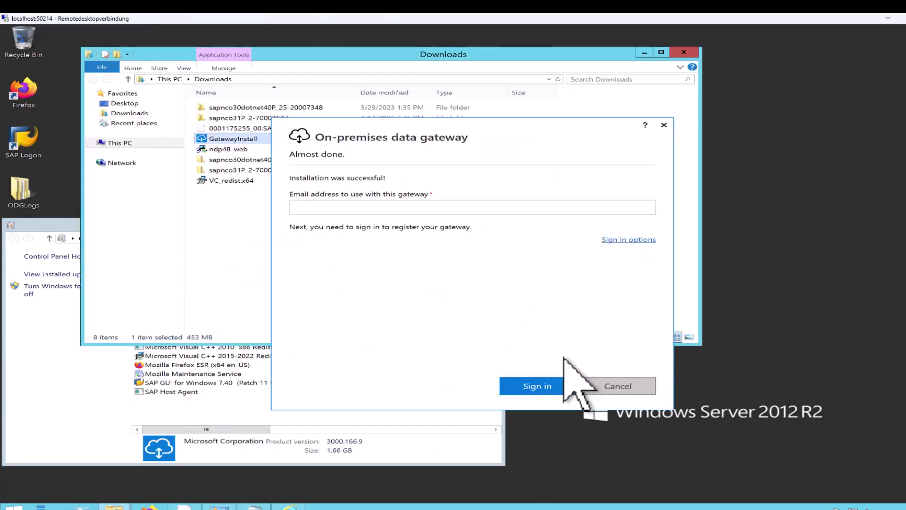
pyautogui.click(531, 384)
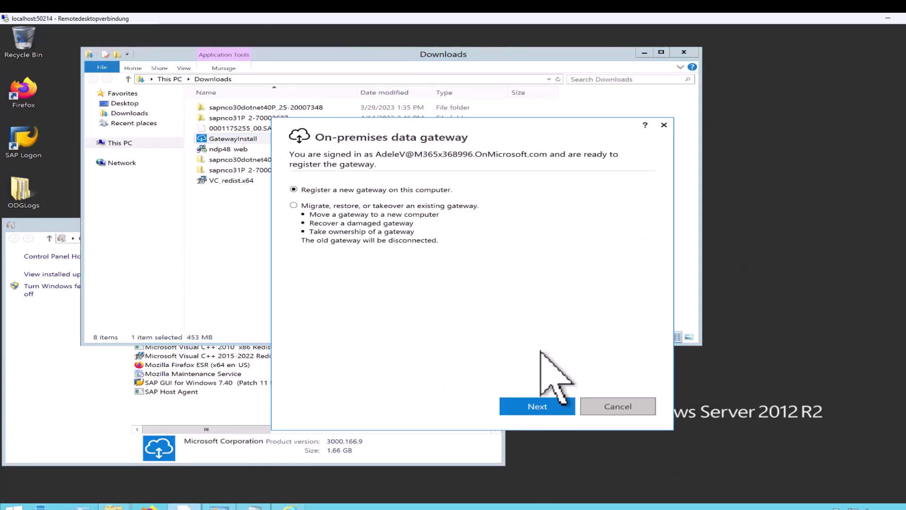
pyautogui.click(537, 406)
pyautogui.write('OPDG-TST-01')
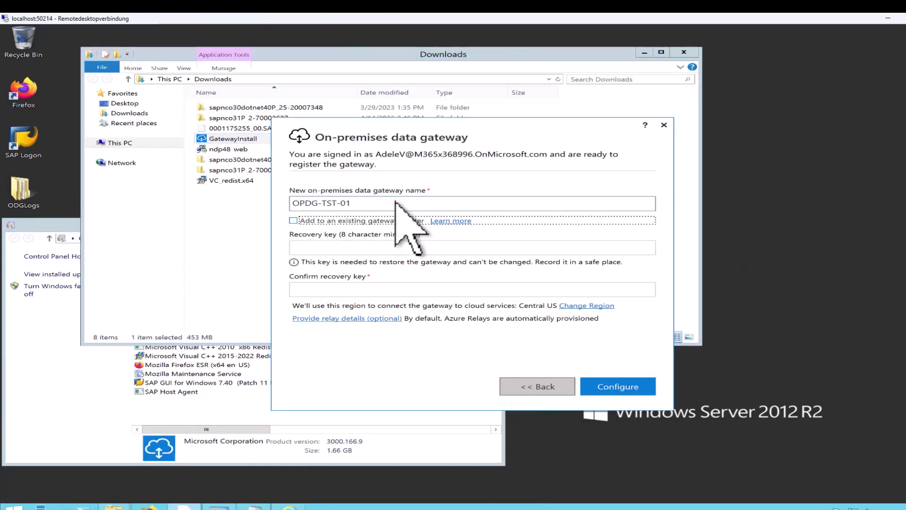
pyautogui.click(425, 247)
pyautogui.write('*************')
pyautogui.press('Tab')
pyautogui.write('*************')
pyautogui.click(613, 386)
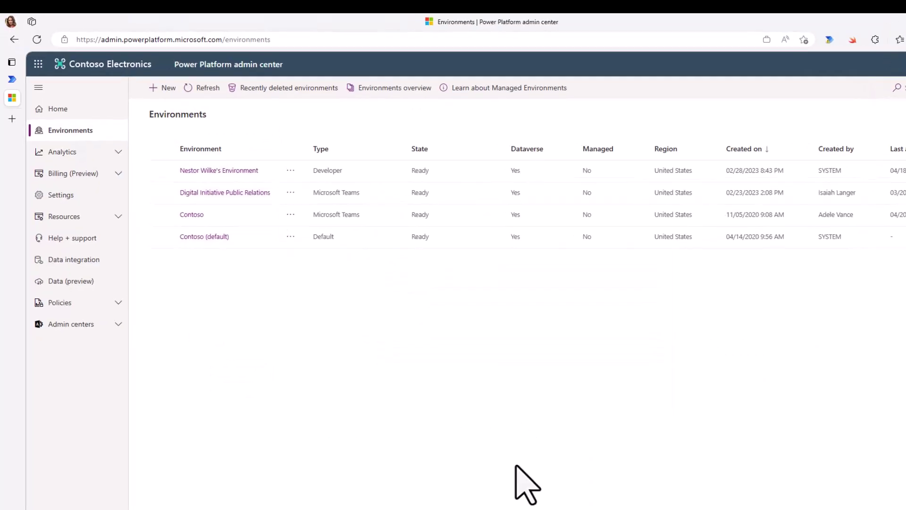
# Refresh Gateways to confirm OPDG-TST-01 is Online, then go to the Create page.
pyautogui.click(20, 133)
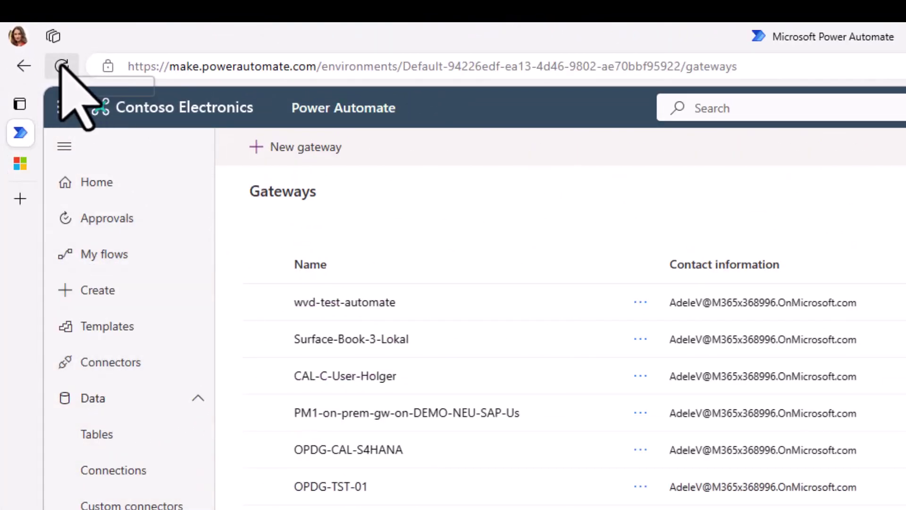
pyautogui.click(62, 75)
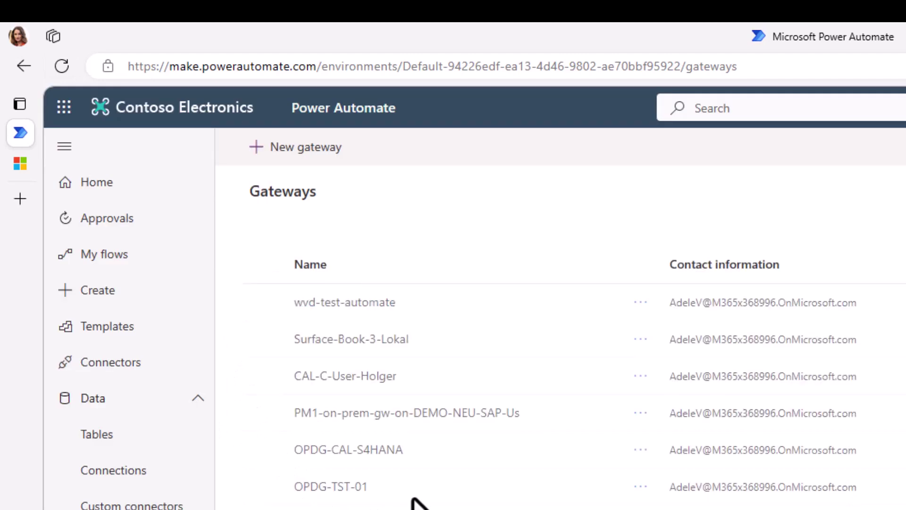
pyautogui.click(315, 488)
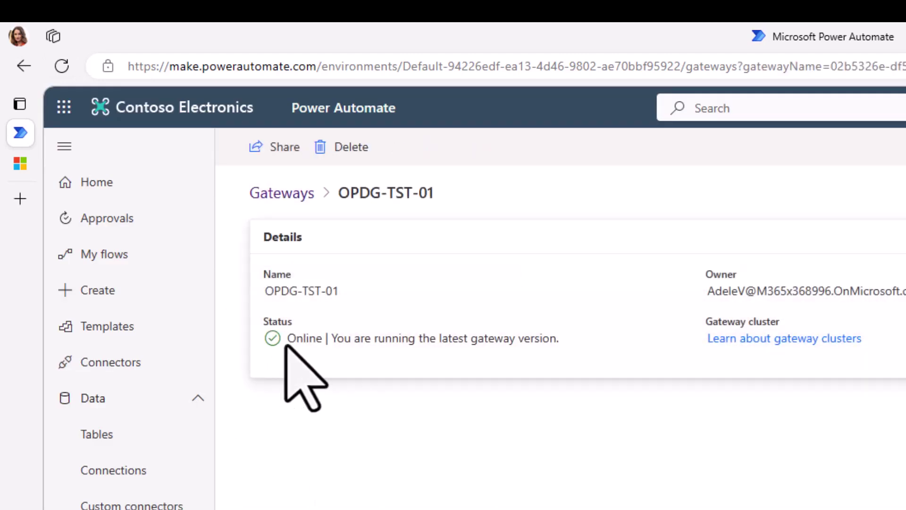
pyautogui.moveTo(289, 344); pyautogui.dragTo(561, 344)
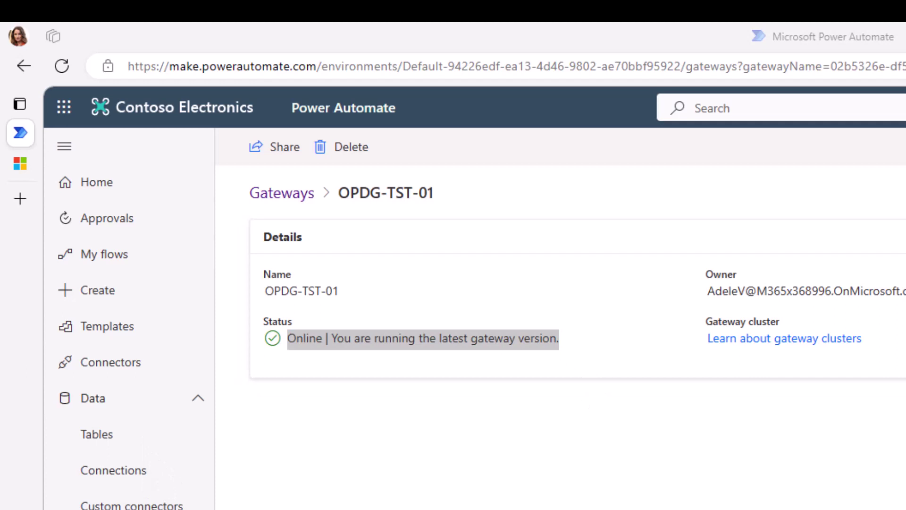
pyautogui.click(106, 293)
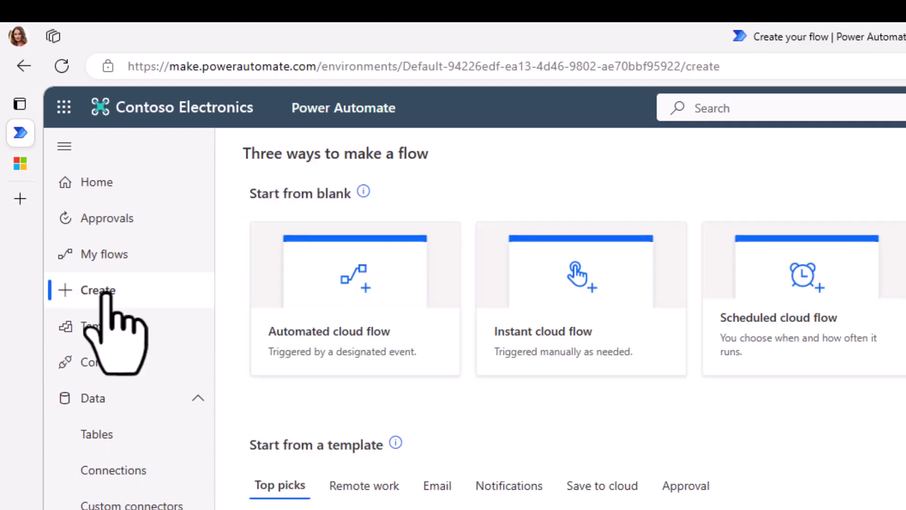
# Create an instant cloud flow named 'Test calling SAP System' with a manual trigger.
pyautogui.click(591, 336)
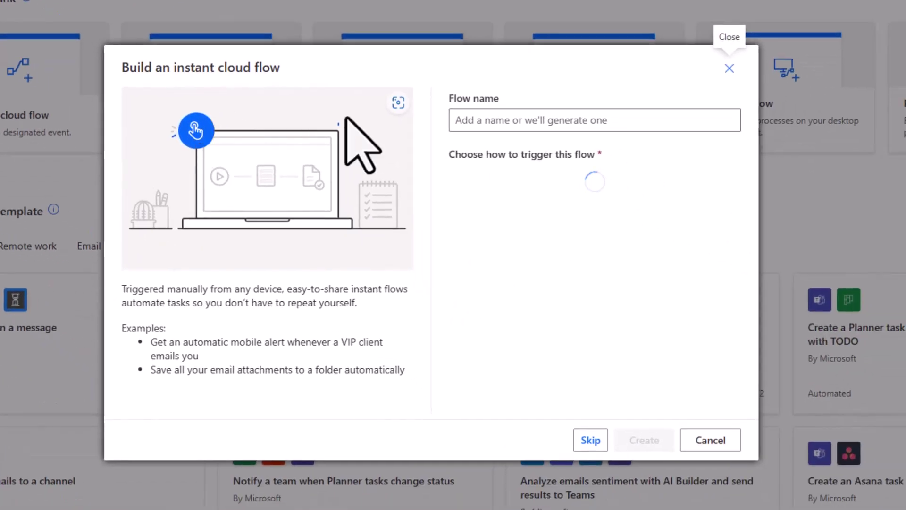
pyautogui.click(502, 118)
pyautogui.write('Test calling SAP System')
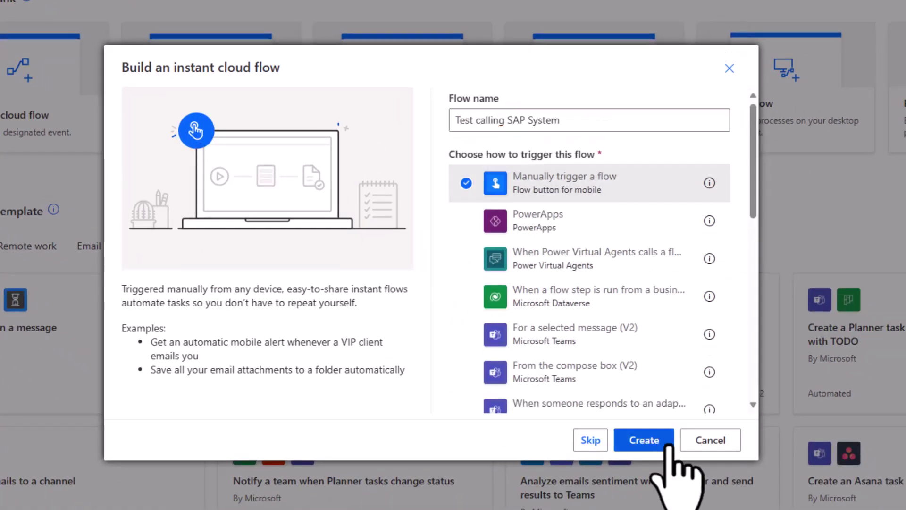
pyautogui.click(670, 441)
# Add Call SAP function (V2) with an SAP ERP connection via OPDG-TST-01, user 'developer' and password.
pyautogui.click(324, 189)
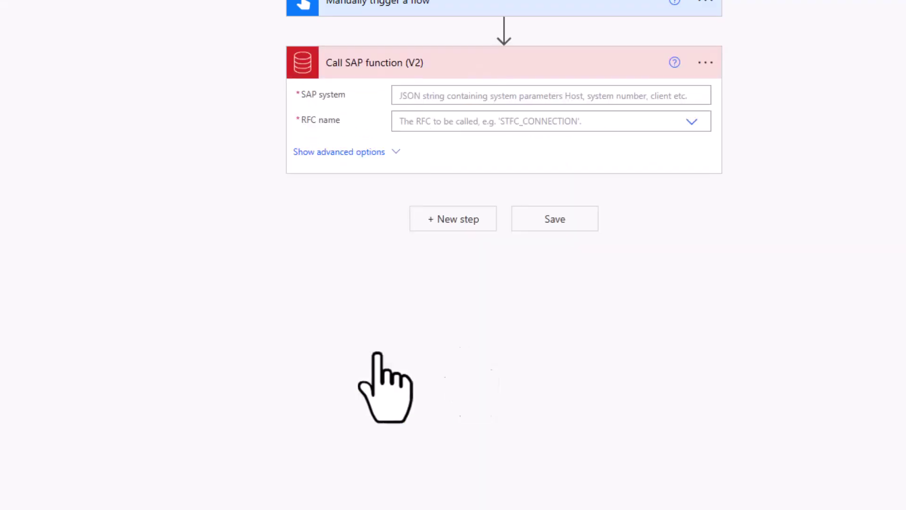
pyautogui.click(439, 103)
pyautogui.write('{"AppServerHost":"vhcalnplci","Client":"001","SystemNumber":"00","LogonType":"ApplicationServer"}')
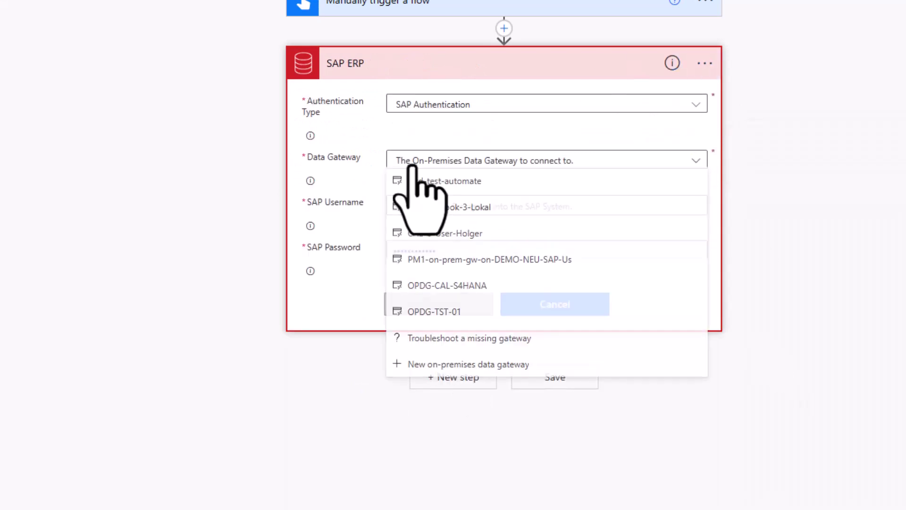
pyautogui.click(419, 309)
pyautogui.click(420, 206)
pyautogui.write('developer')
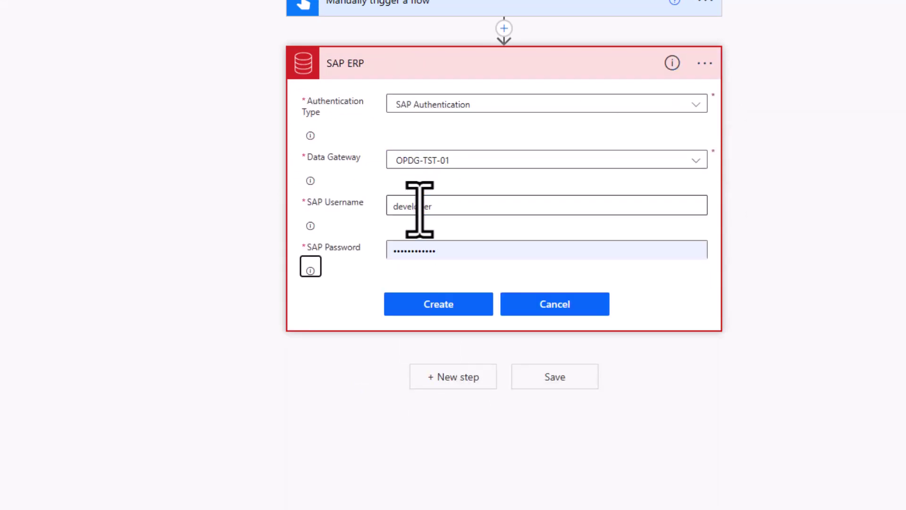
pyautogui.click(520, 250)
pyautogui.click(472, 297)
pyautogui.click(446, 309)
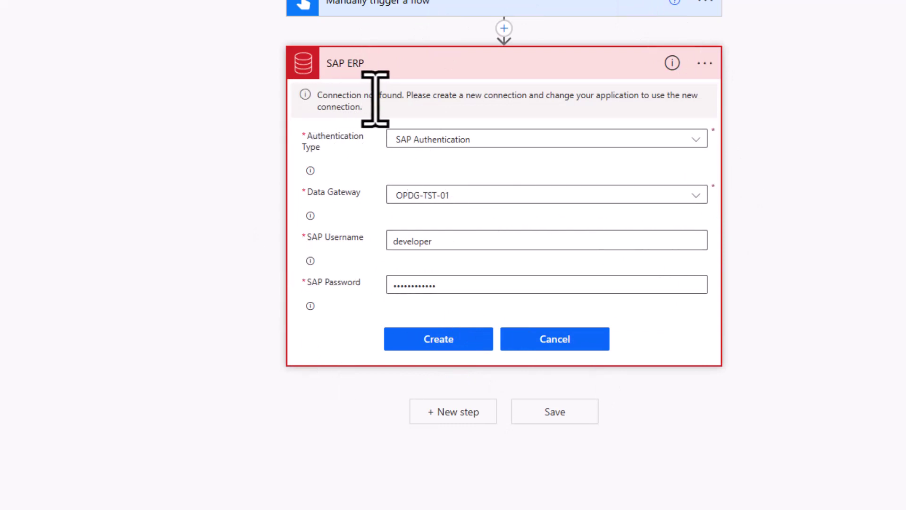
pyautogui.moveTo(406, 97); pyautogui.dragTo(597, 97)
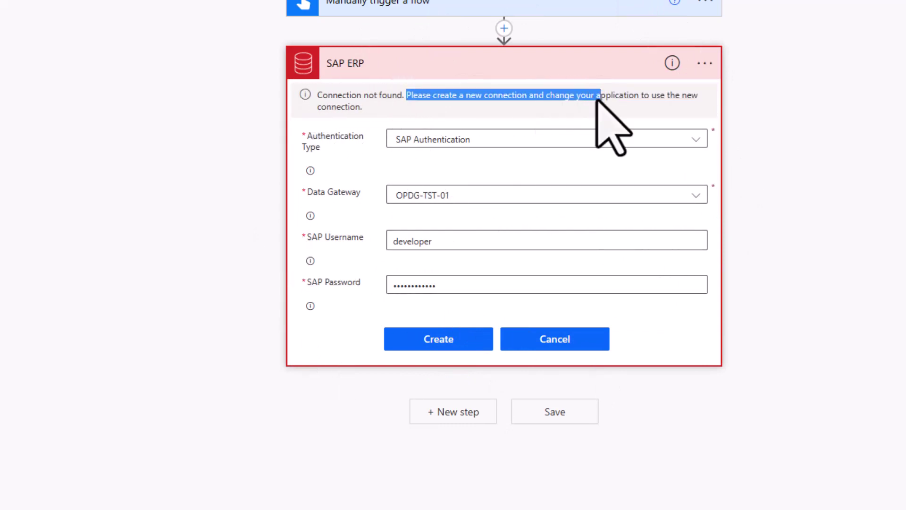
pyautogui.click(593, 100)
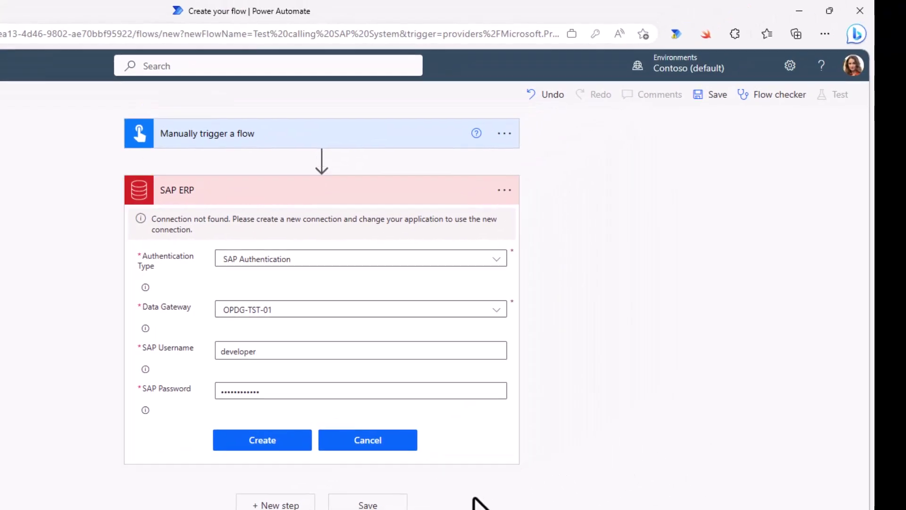
# Record the SAP connection retry in the DevTools Network panel from a cleared log.
pyautogui.press('F12')
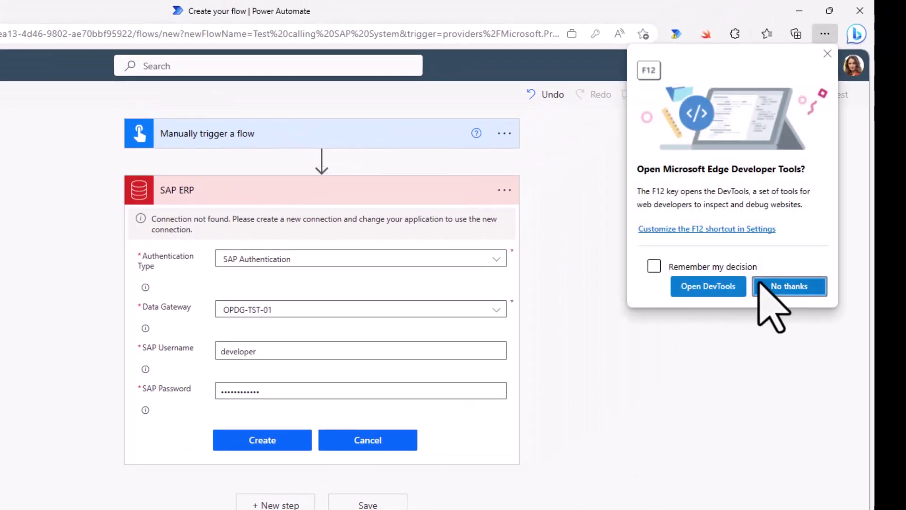
pyautogui.click(733, 290)
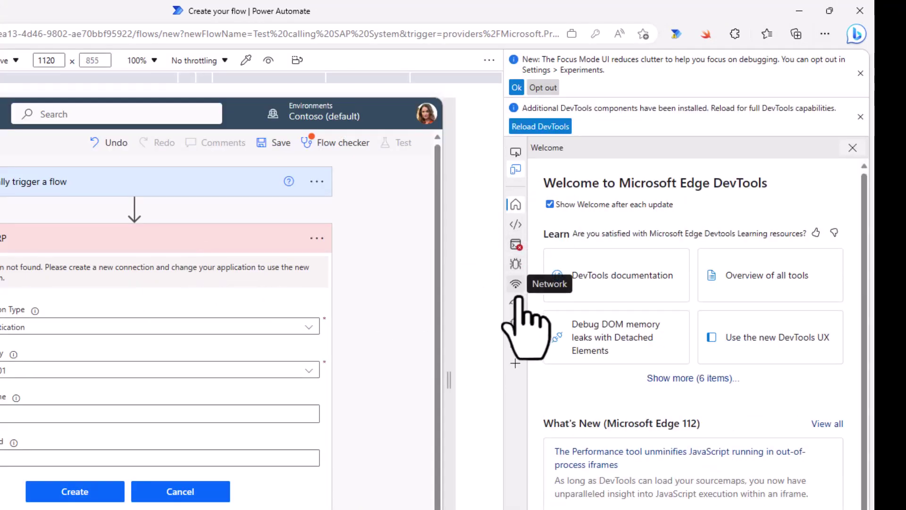
pyautogui.click(516, 284)
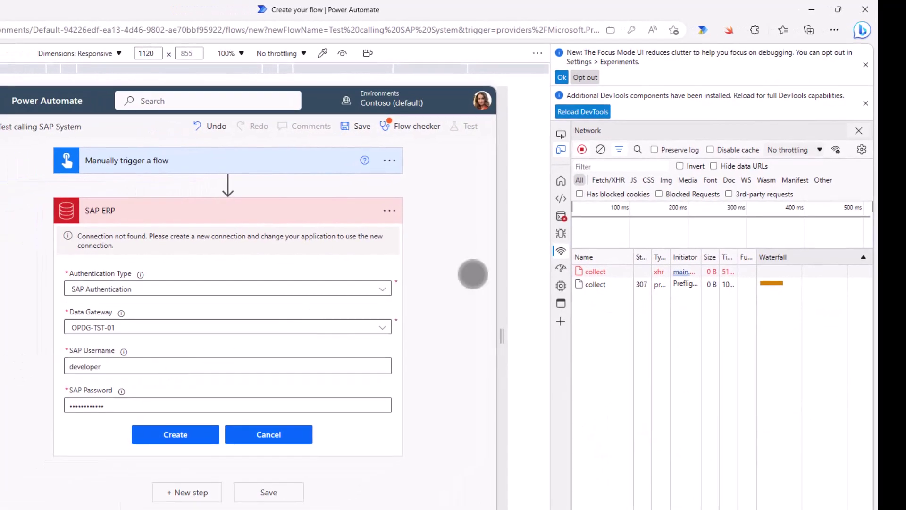
pyautogui.click(600, 150)
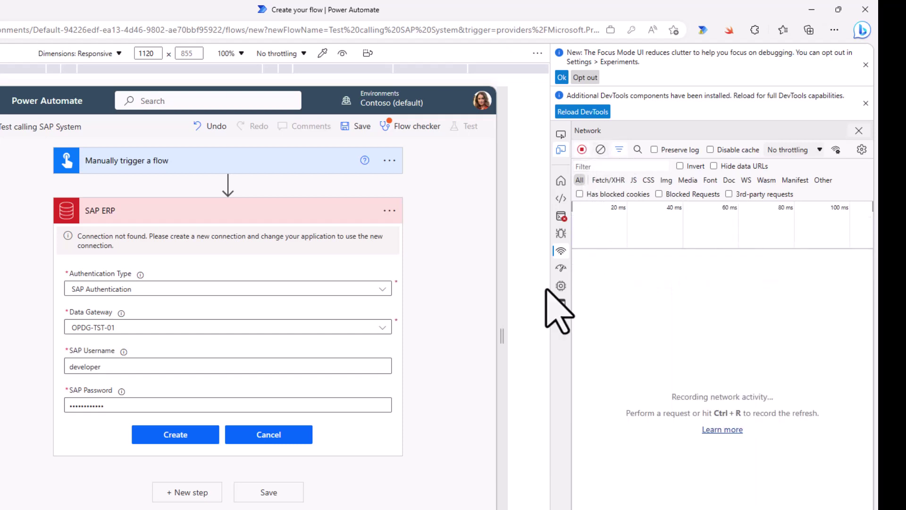
pyautogui.click(176, 434)
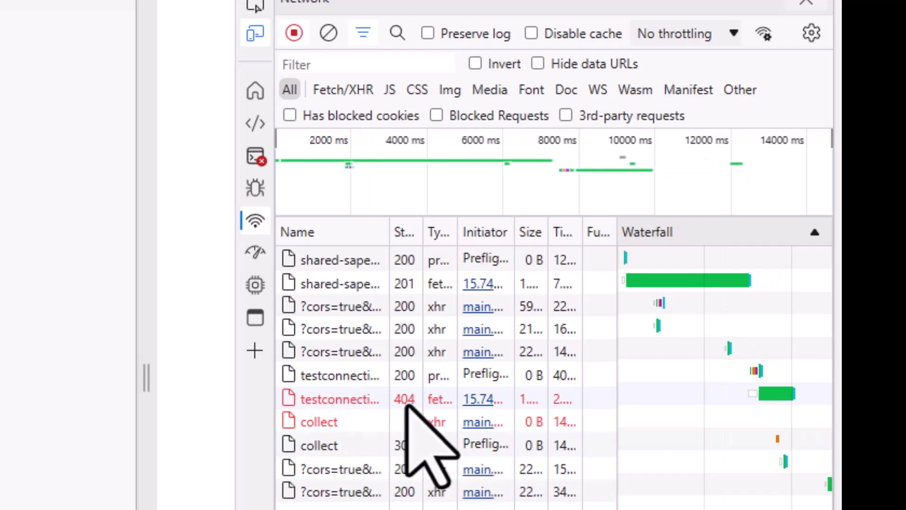
pyautogui.click(295, 35)
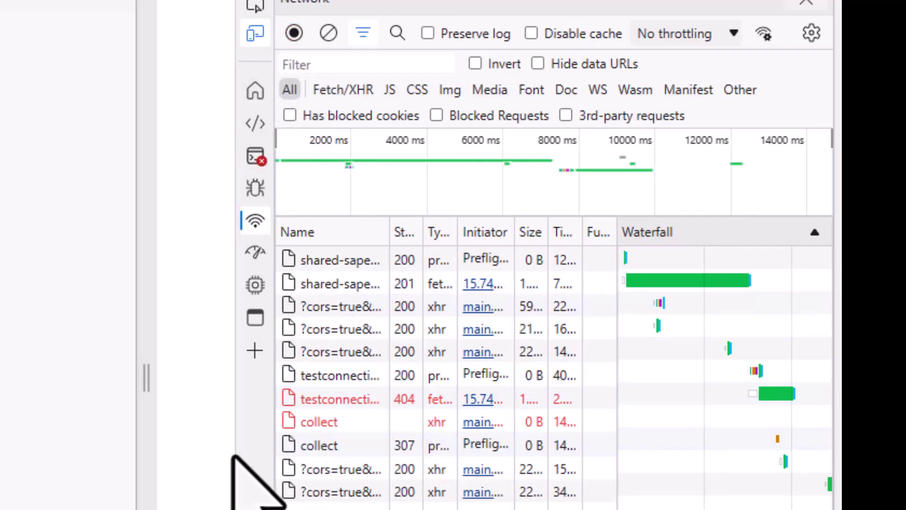
pyautogui.moveTo(239, 454); pyautogui.dragTo(24, 466)
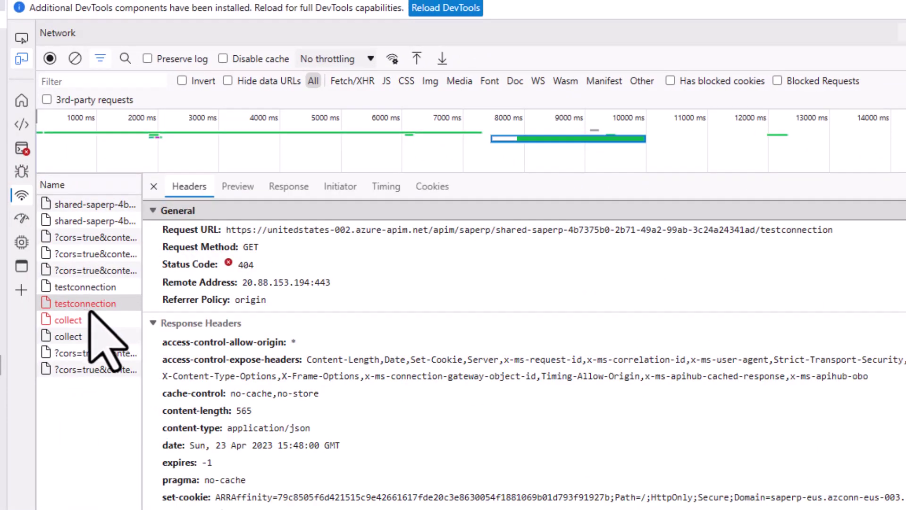
# Inspect the failed testconnection response's 404 'Unable to establish connection' error and related requests.
pyautogui.click(285, 187)
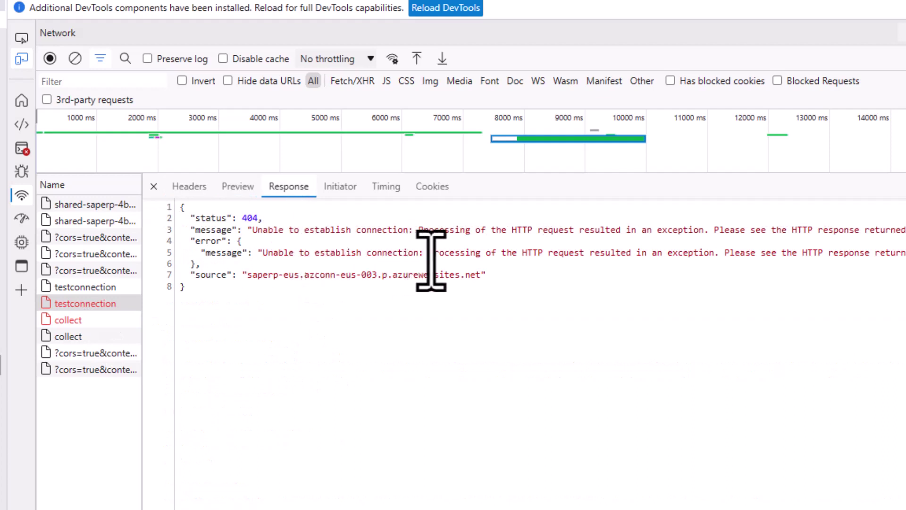
pyautogui.moveTo(263, 255); pyautogui.dragTo(444, 253)
pyautogui.click(697, 233)
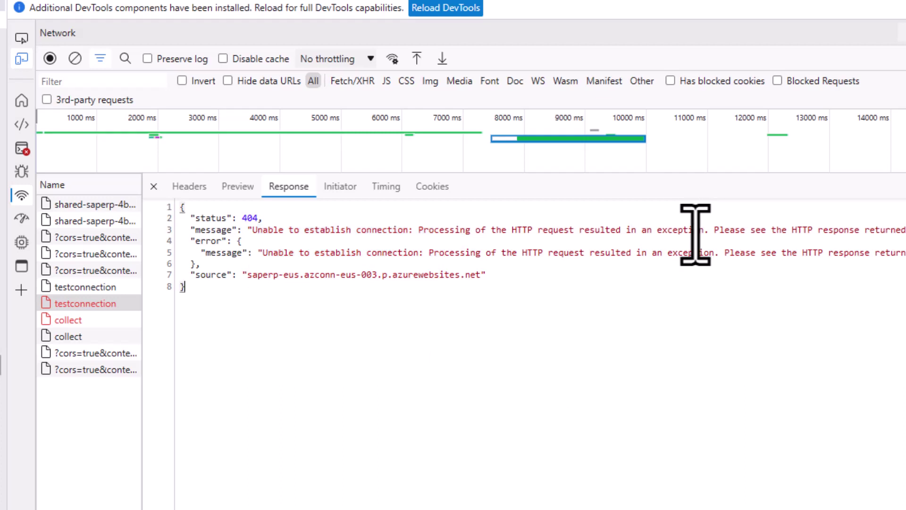
pyautogui.click(71, 320)
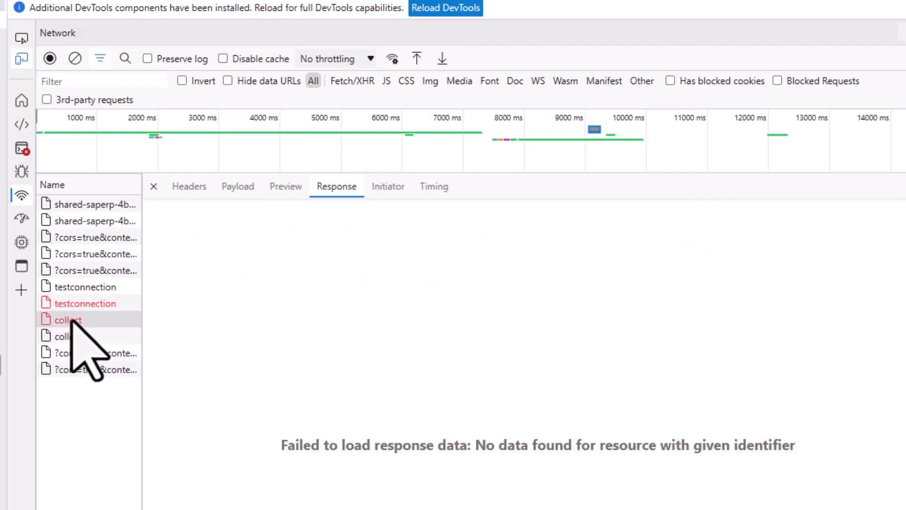
pyautogui.click(94, 303)
pyautogui.click(92, 291)
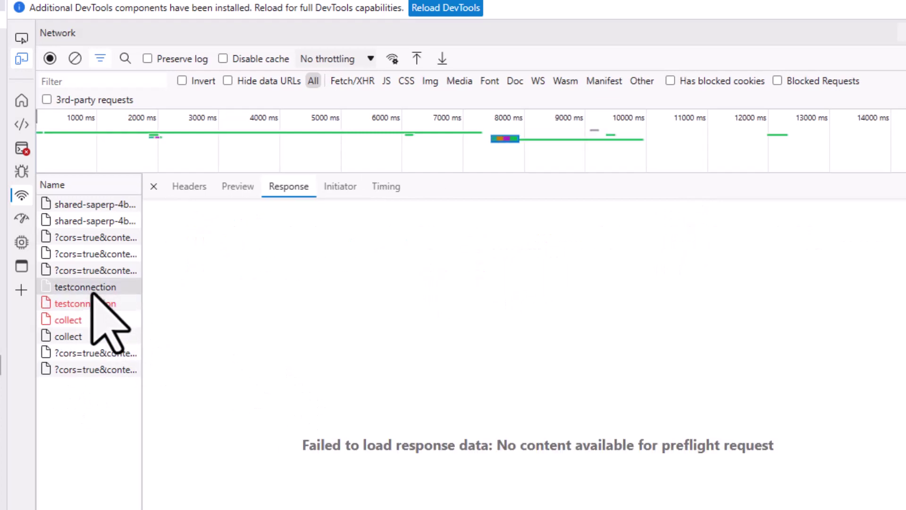
pyautogui.click(98, 273)
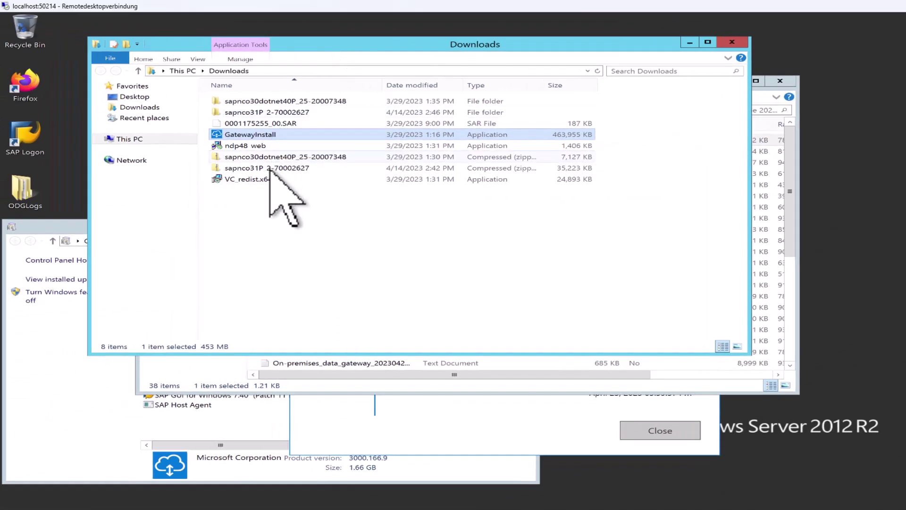
# Install NCo3025 Net40 x64 from sapnco30dotnet40P with assemblies installed to the GAC.
pyautogui.doubleClick(274, 156)
pyautogui.doubleClick(257, 112)
pyautogui.click(546, 293)
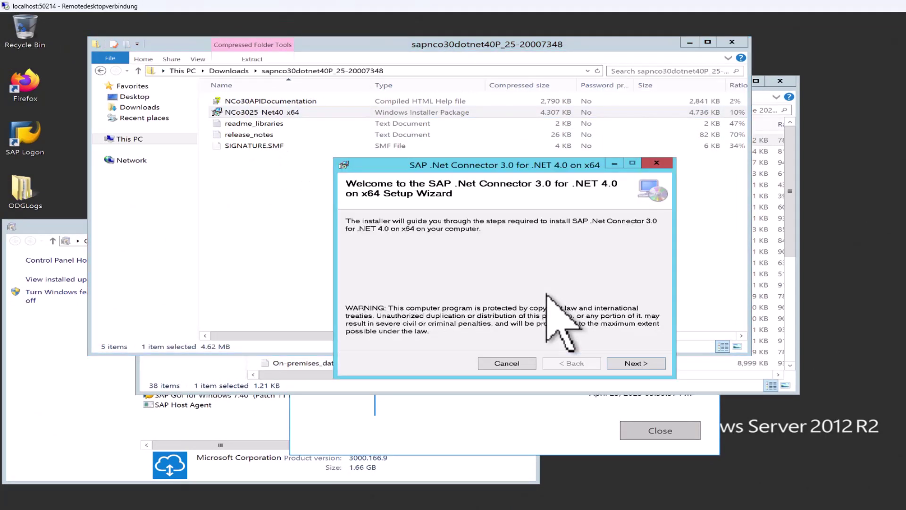
pyautogui.click(634, 363)
pyautogui.click(635, 363)
pyautogui.click(409, 272)
pyautogui.click(635, 363)
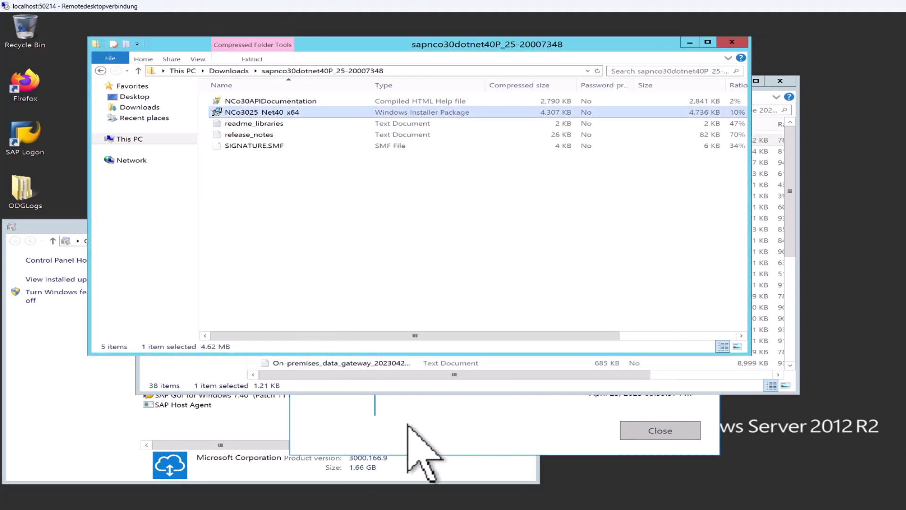
pyautogui.click(408, 415)
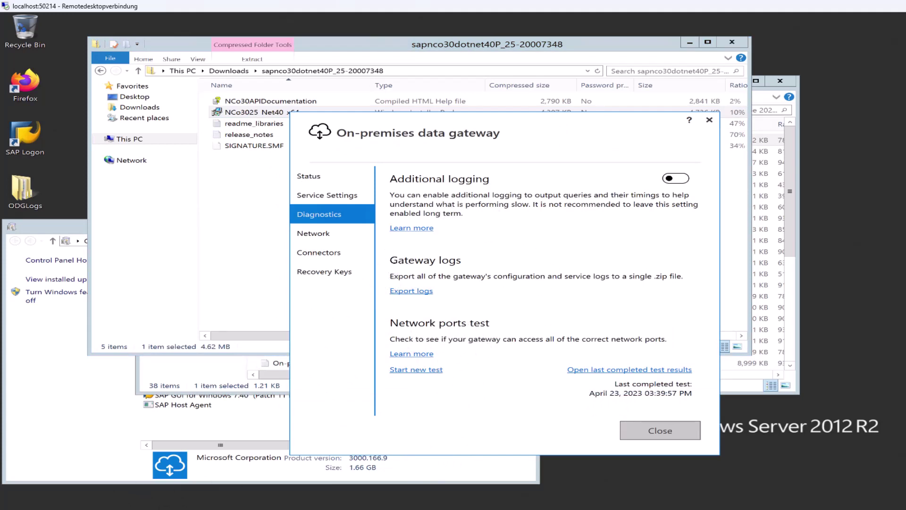
pyautogui.press('super')
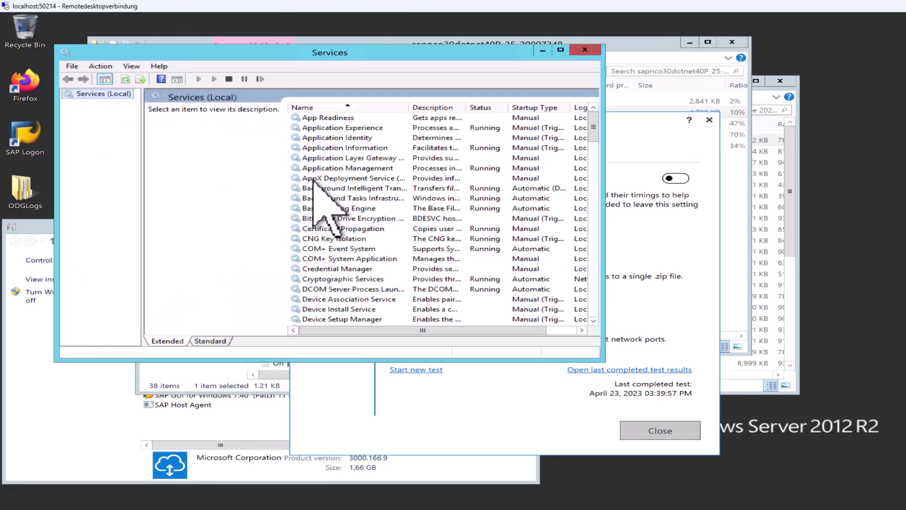
# Restart the On-premises data gateway service from the Windows Services list.
pyautogui.press('o')
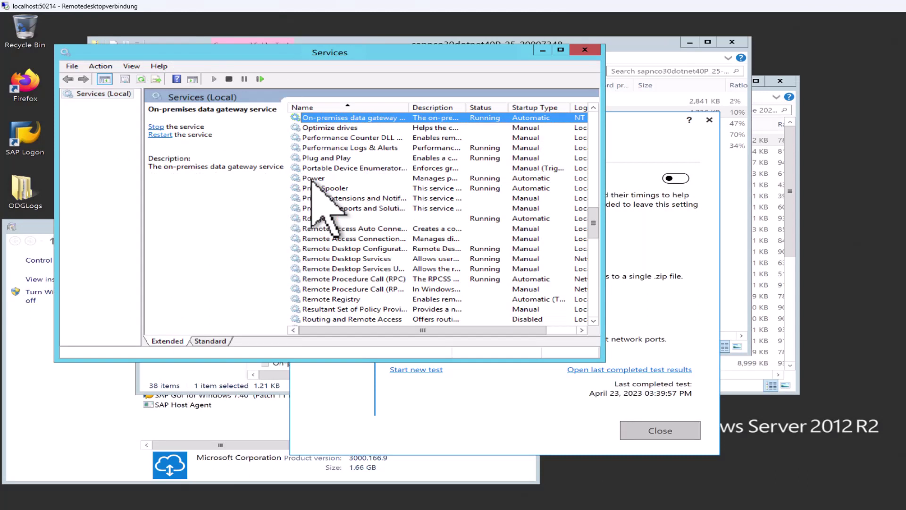
pyautogui.click(260, 79)
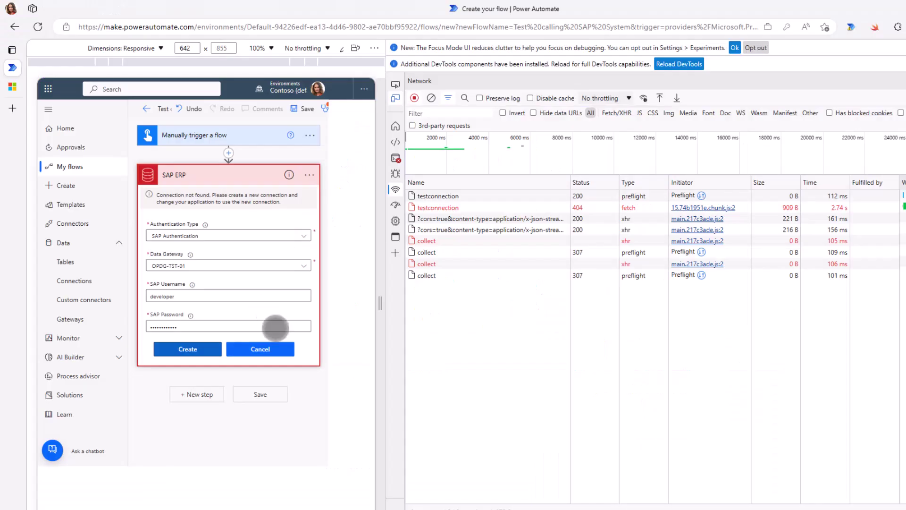
# Clear the network log, recreate the SAP ERP connection, and confirm testconnection returns status 200 and its response.
pyautogui.click(431, 97)
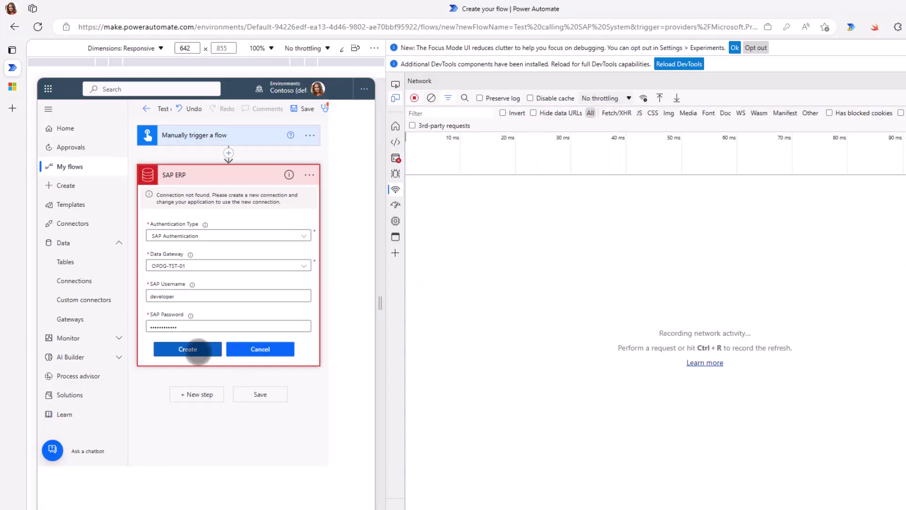
pyautogui.click(187, 350)
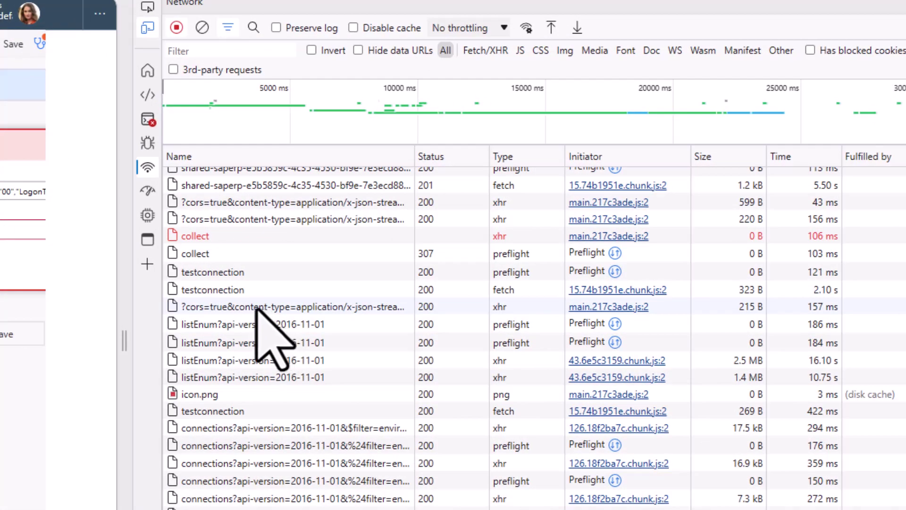
pyautogui.click(219, 291)
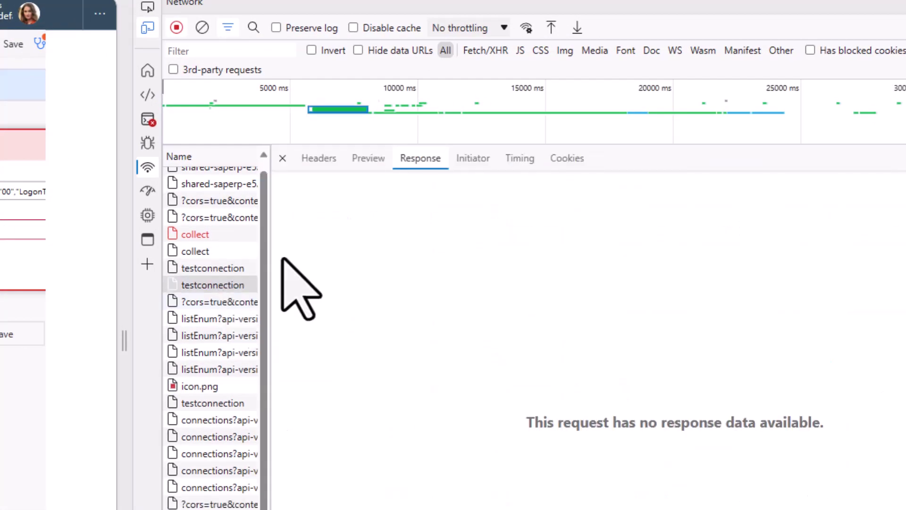
pyautogui.click(319, 157)
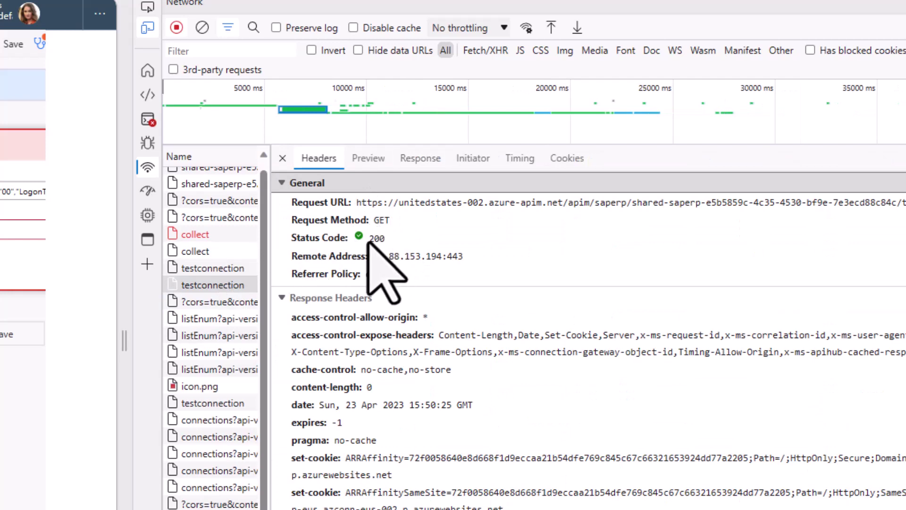
pyautogui.doubleClick(377, 238)
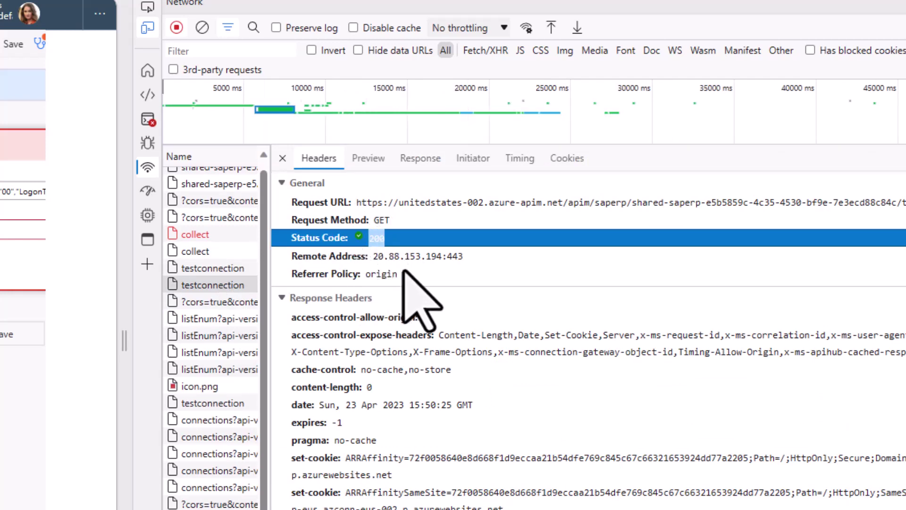
pyautogui.scroll(-10, 474, 323)
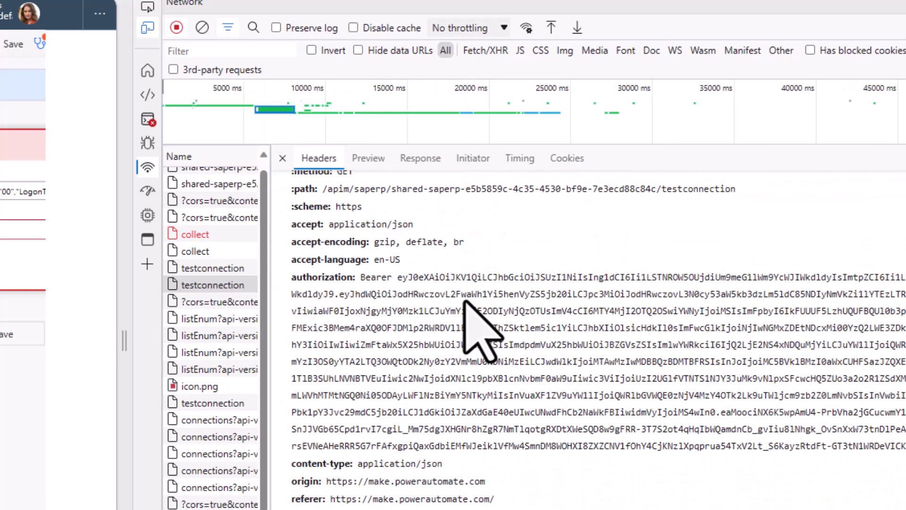
pyautogui.scroll(10, 465, 303)
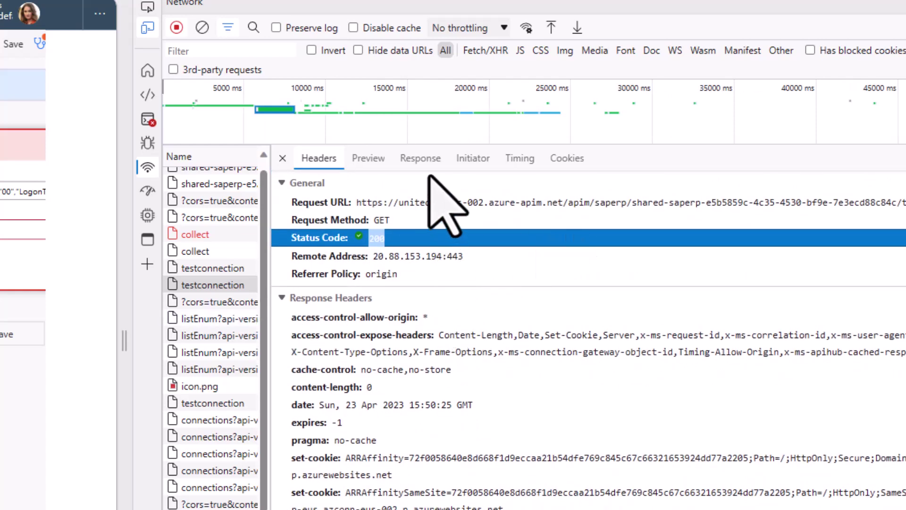
pyautogui.click(420, 158)
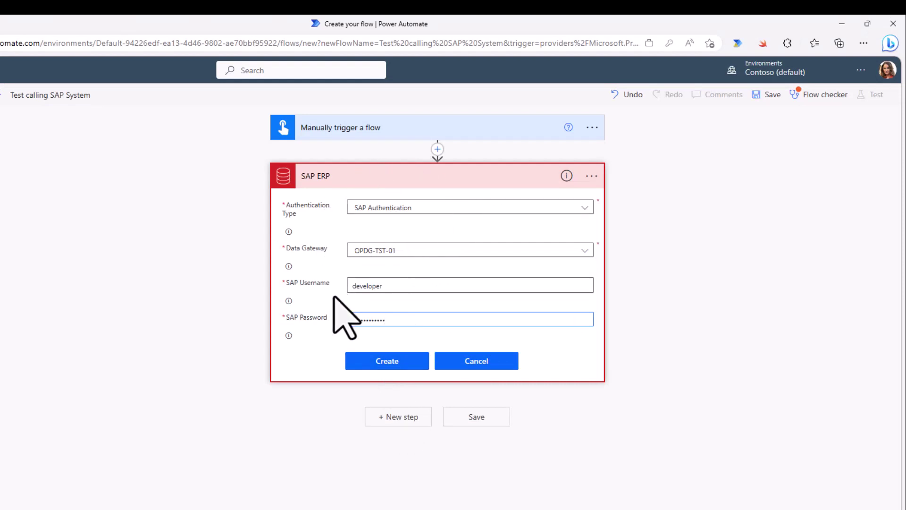
# Resubmit the SAP connection with DevTools Network recording and inspect the failed 404 testconnection request.
pyautogui.click(396, 363)
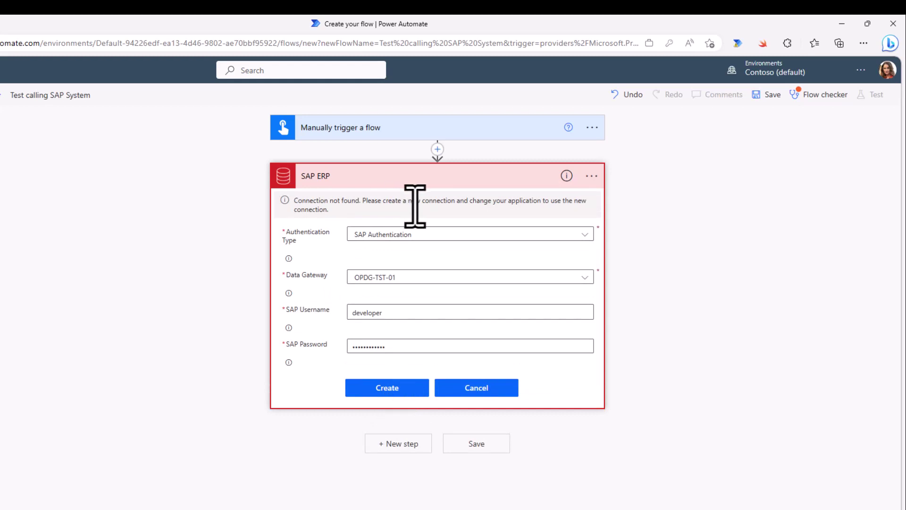
pyautogui.press('F12')
pyautogui.click(745, 261)
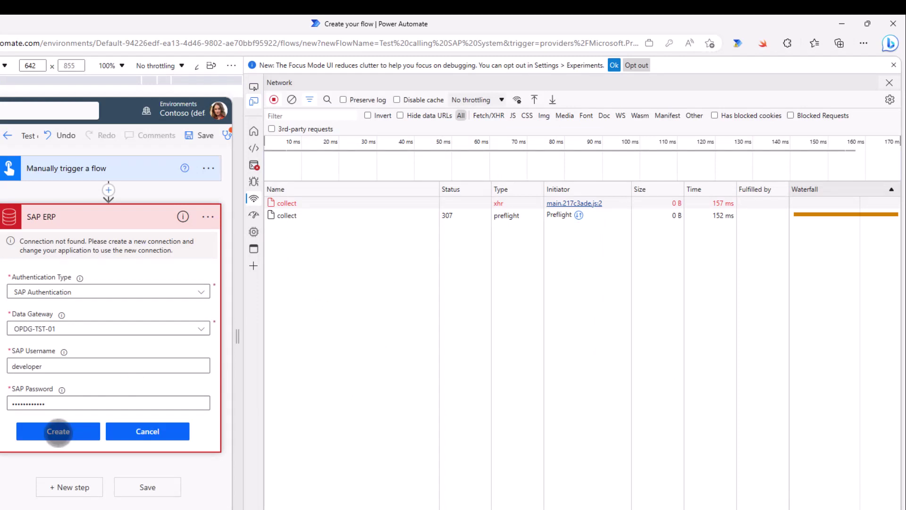
pyautogui.click(58, 431)
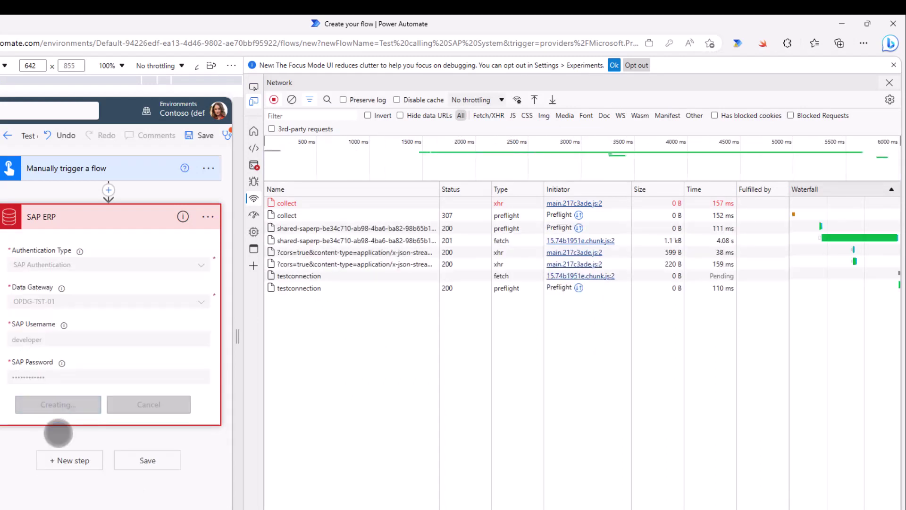
pyautogui.click(303, 289)
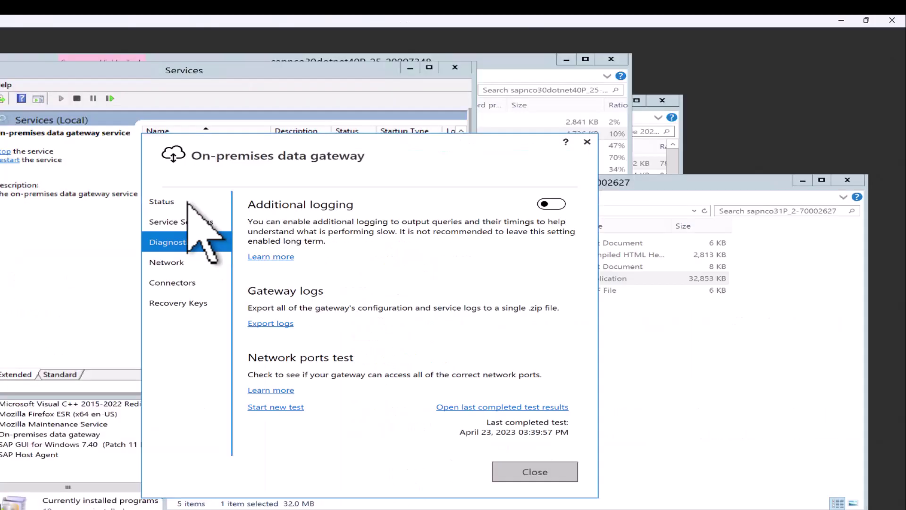
# Enable Additional logging on the gateway Diagnostics page and confirm Apply & Restart.
pyautogui.click(550, 204)
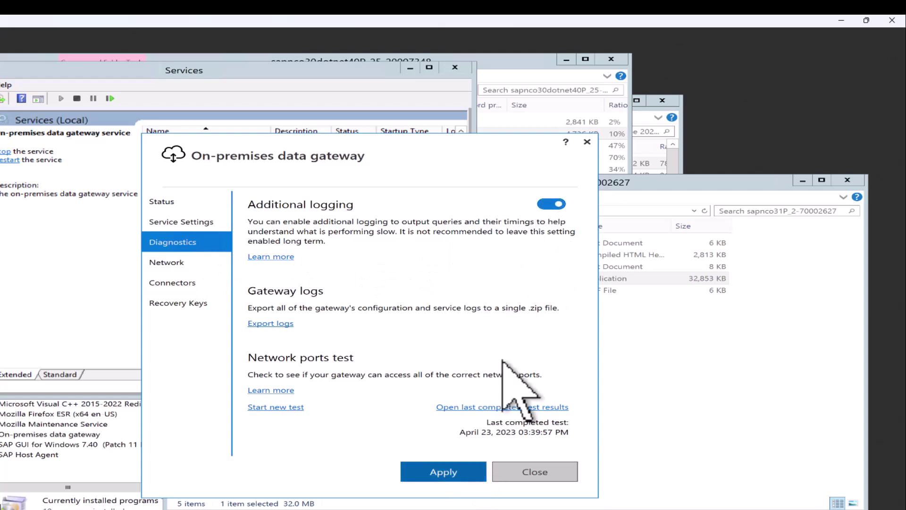
pyautogui.click(427, 470)
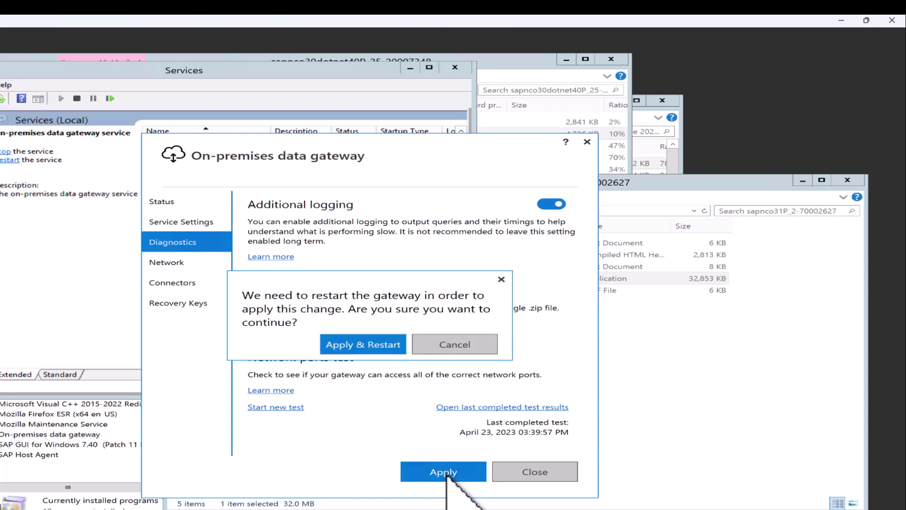
pyautogui.click(362, 346)
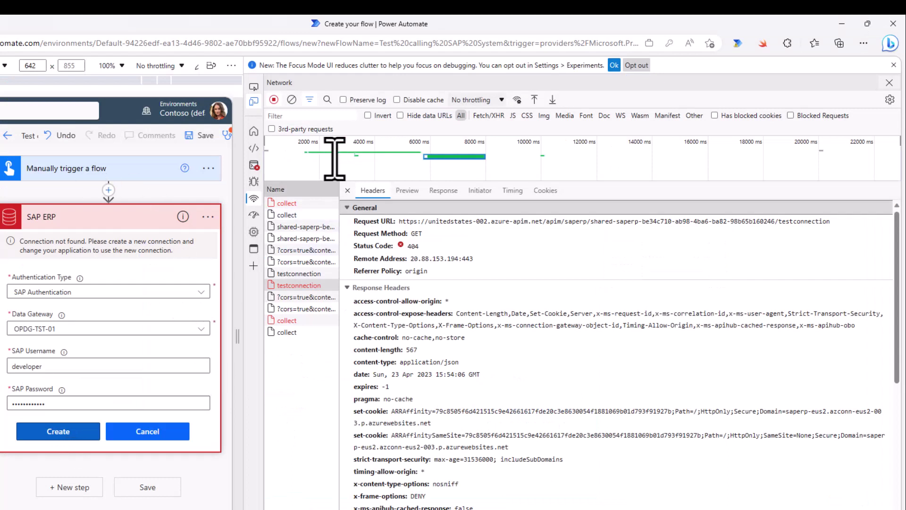
# On a cleared network log, retry the SAP ERP connection and inspect the new 404 testconnection request.
pyautogui.click(292, 99)
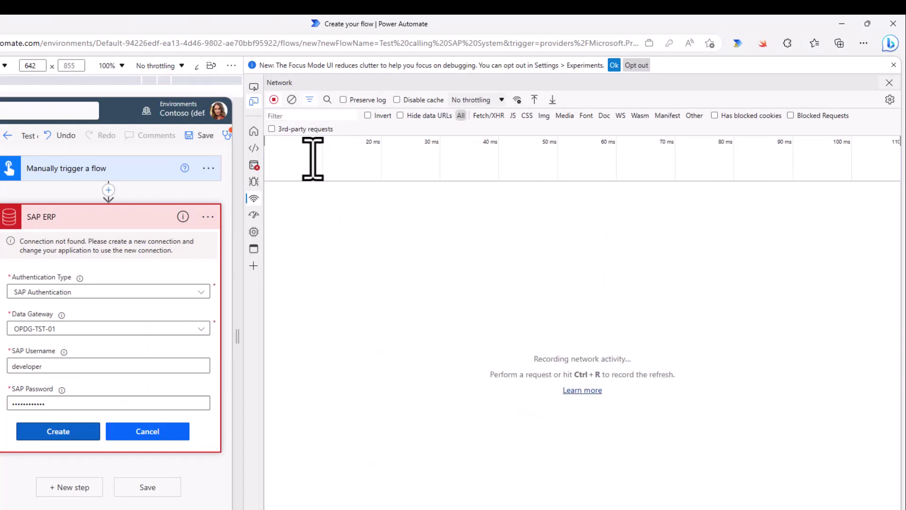
pyautogui.click(55, 432)
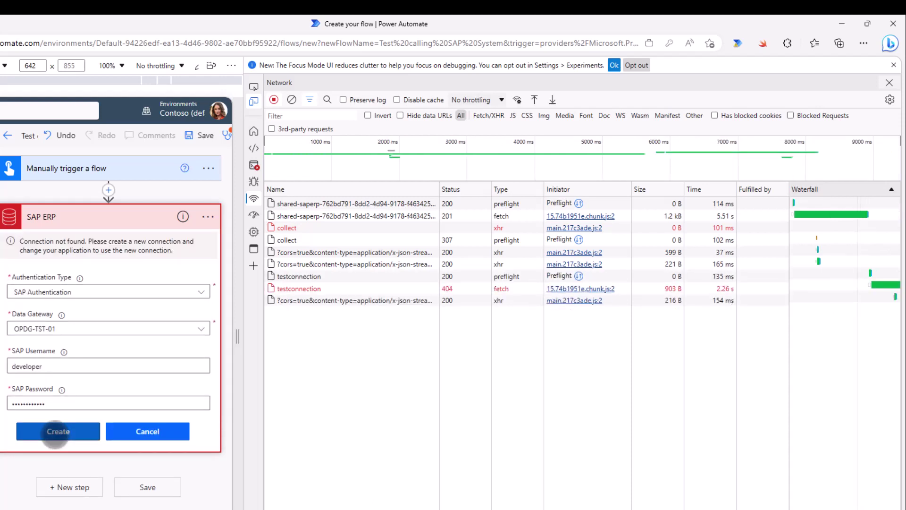
pyautogui.click(299, 289)
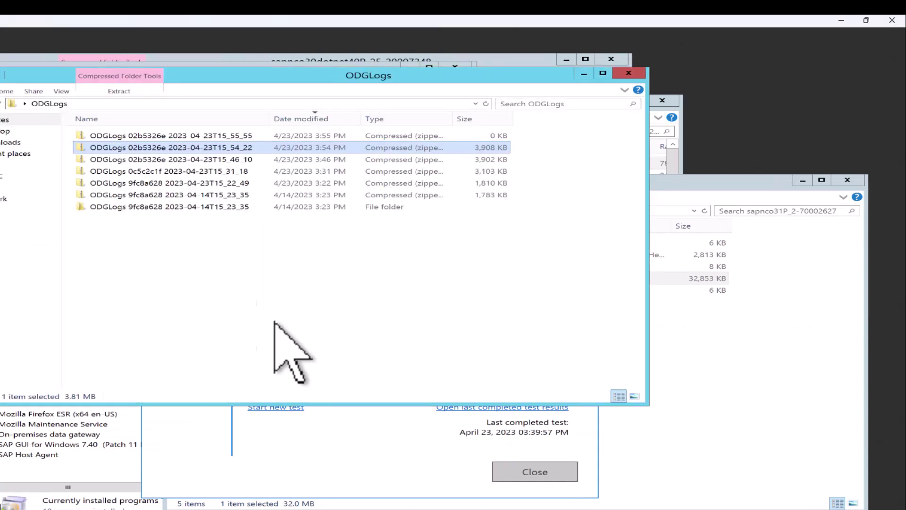
# Open the 15:55 ODGLogs zip and its QueryExecutionReport_SAPNetWeave log in Notepad.
pyautogui.doubleClick(97, 136)
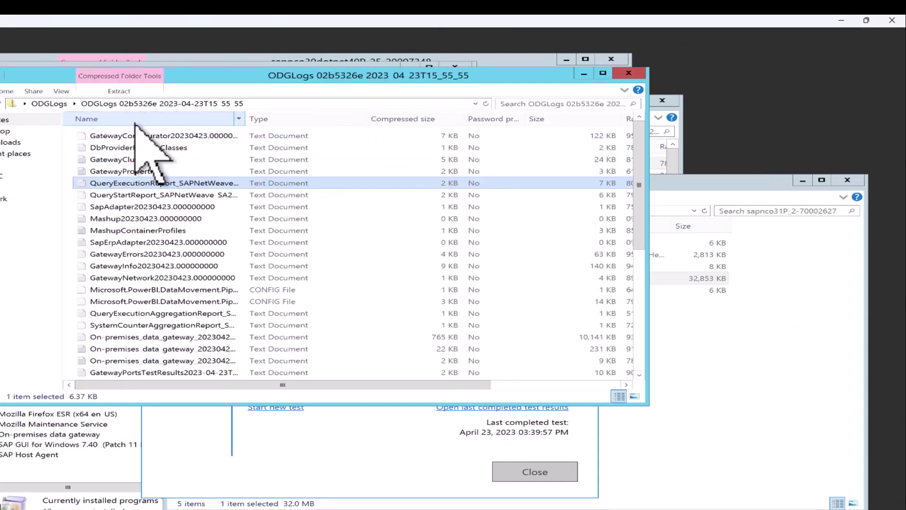
pyautogui.click(90, 183)
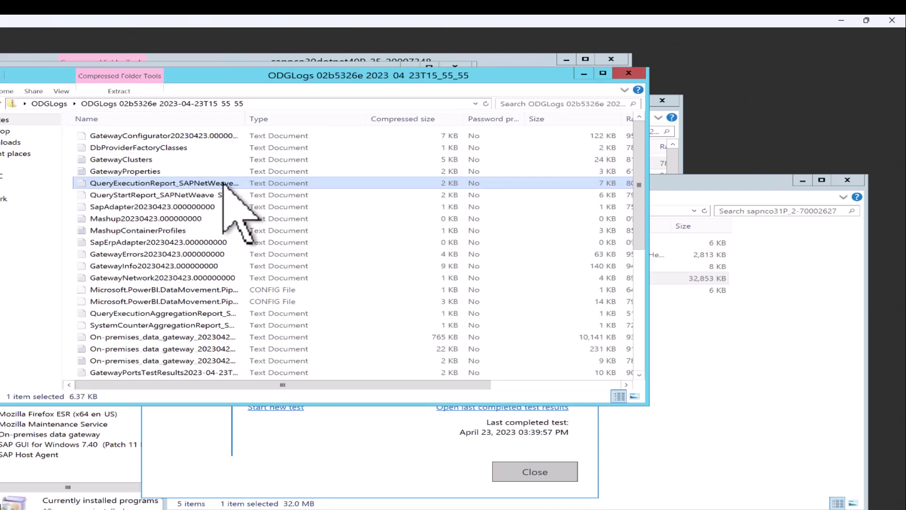
pyautogui.doubleClick(192, 183)
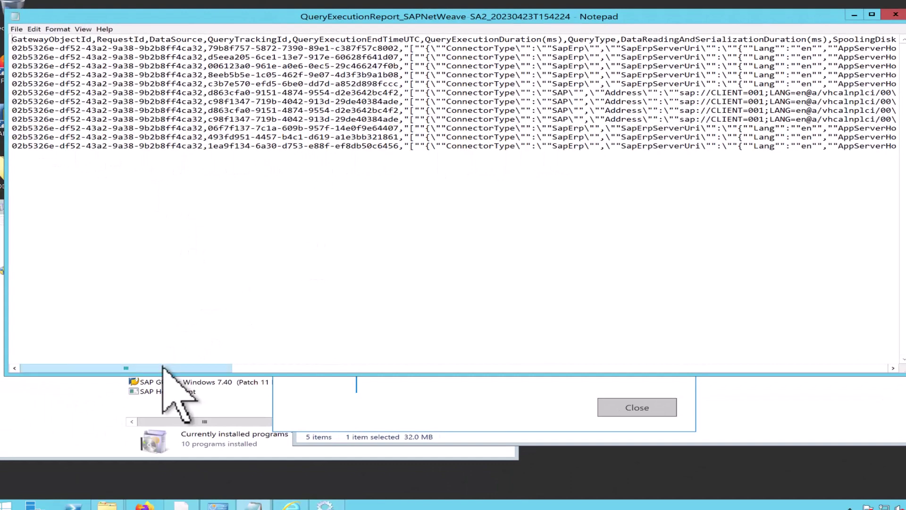
# Highlight the 'Could not load file or assembly sapnco 3.0.0.42' errors, then bring up Programs and Features.
pyautogui.moveTo(162, 364); pyautogui.dragTo(381, 365)
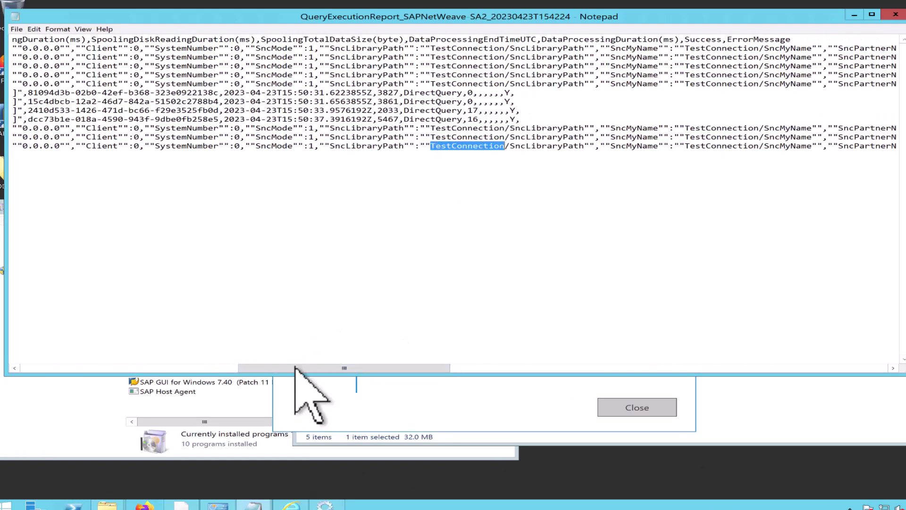
pyautogui.moveTo(298, 366); pyautogui.dragTo(631, 345)
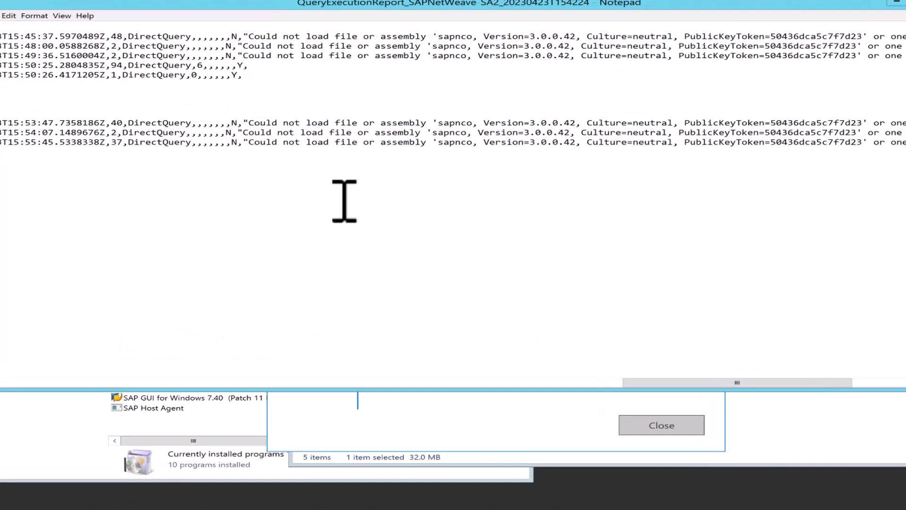
pyautogui.moveTo(262, 137); pyautogui.dragTo(359, 144)
pyautogui.moveTo(363, 109); pyautogui.dragTo(538, 120)
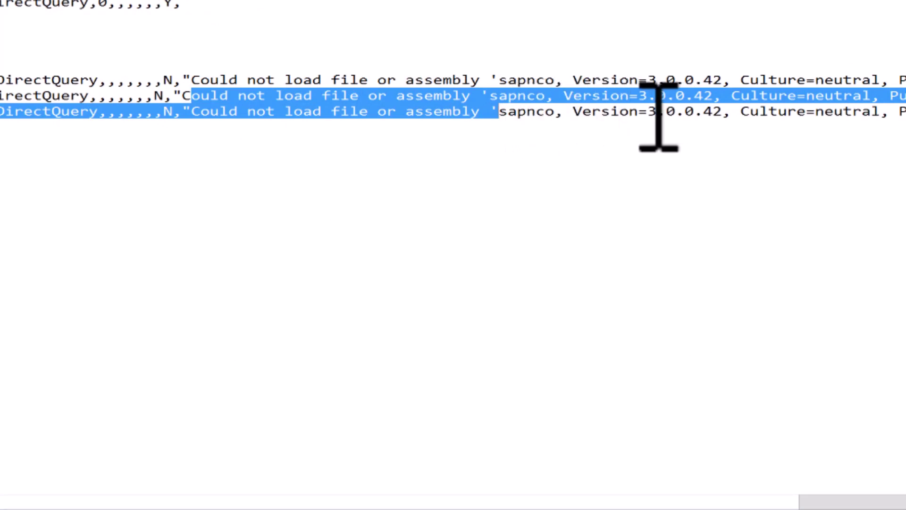
pyautogui.moveTo(650, 112); pyautogui.dragTo(713, 114)
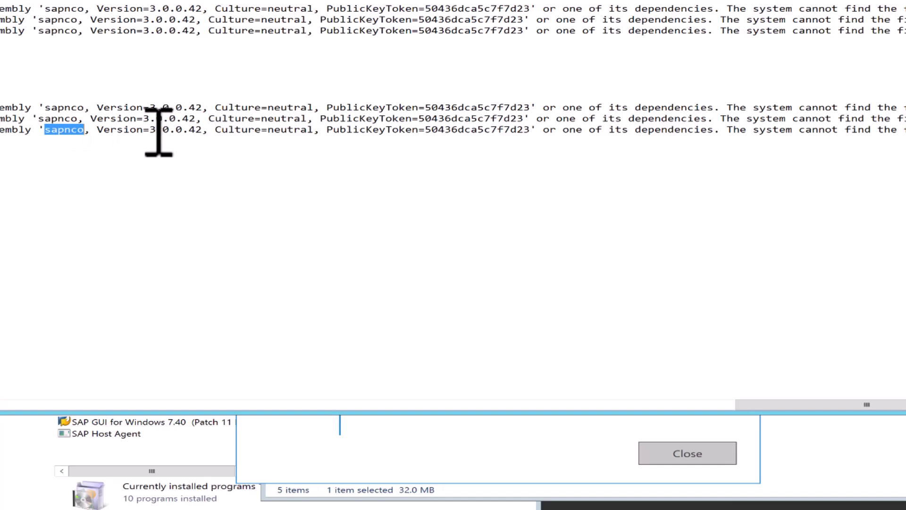
pyautogui.moveTo(150, 130); pyautogui.dragTo(194, 130)
pyautogui.moveTo(727, 131); pyautogui.dragTo(905, 130)
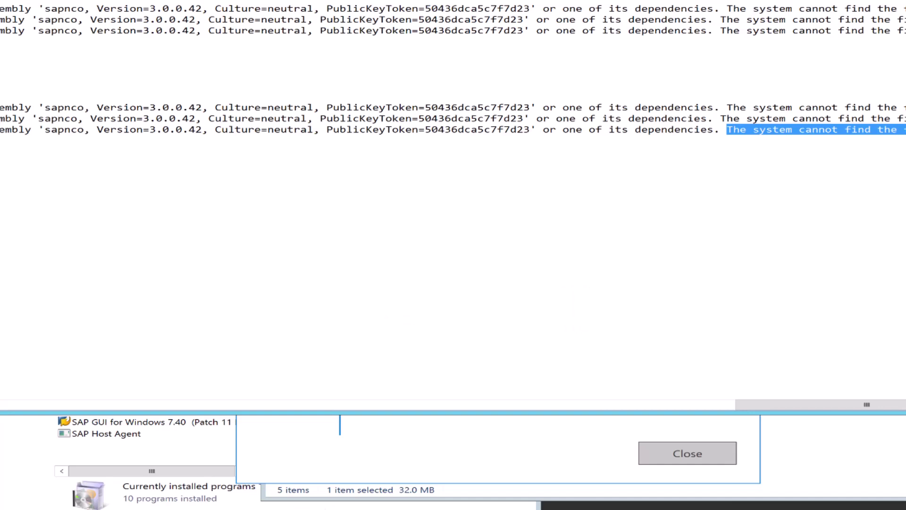
pyautogui.click(168, 445)
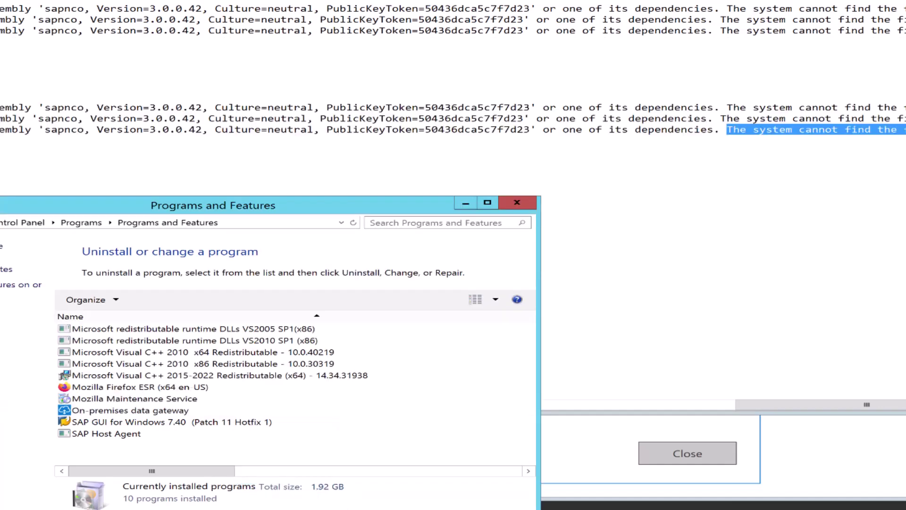
# Select SAP .NET Connector 3.1 in installed programs and navigate Explorer to the GAC_64 assembly folder.
pyautogui.click(319, 399)
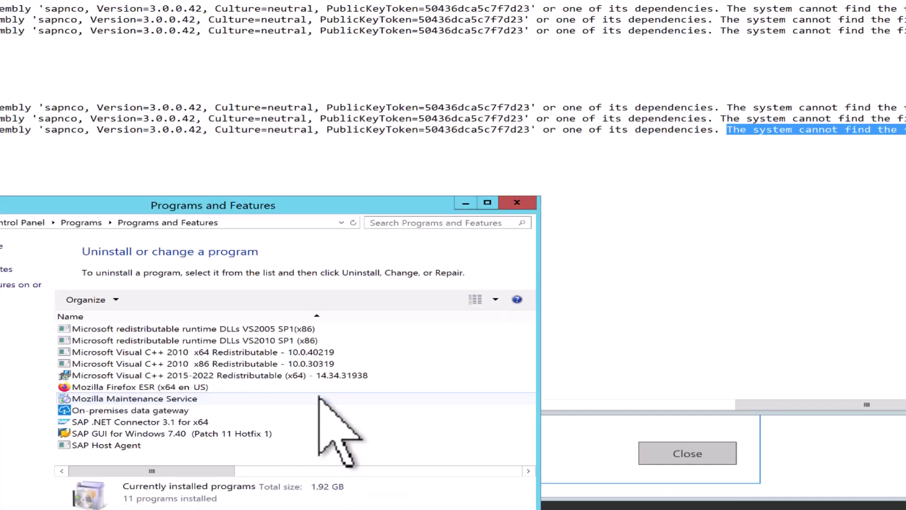
pyautogui.click(160, 422)
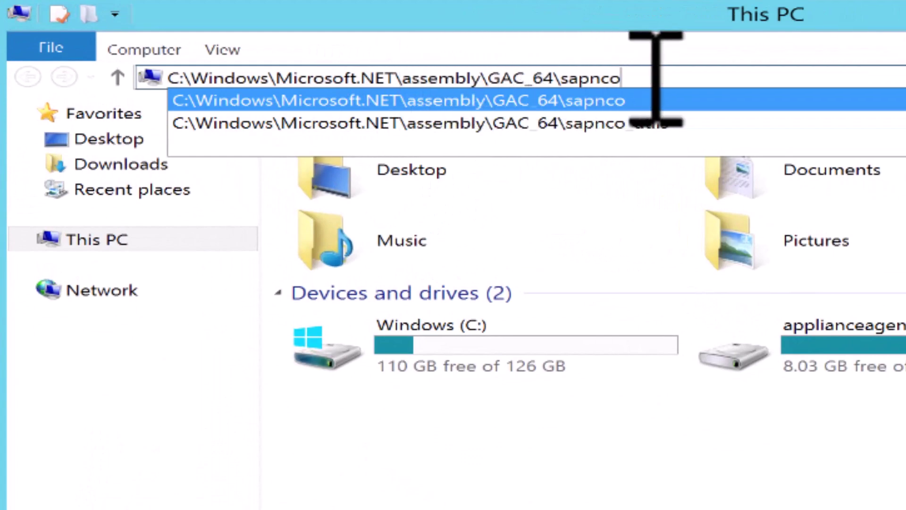
pyautogui.press('BackSpace')
pyautogui.press('BackSpace')
pyautogui.press('BackSpace')
pyautogui.press('BackSpace')
pyautogui.press('BackSpace')
pyautogui.press('BackSpace')
pyautogui.press('BackSpace')
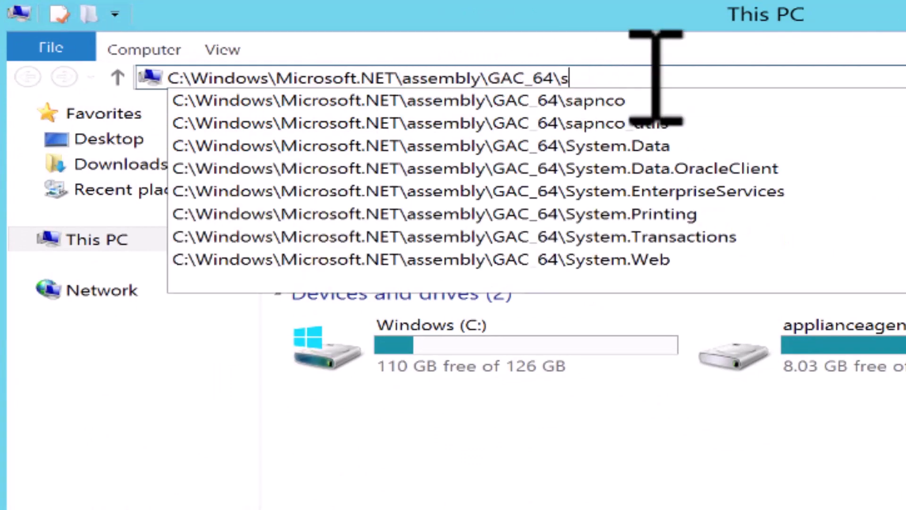
pyautogui.press('Return')
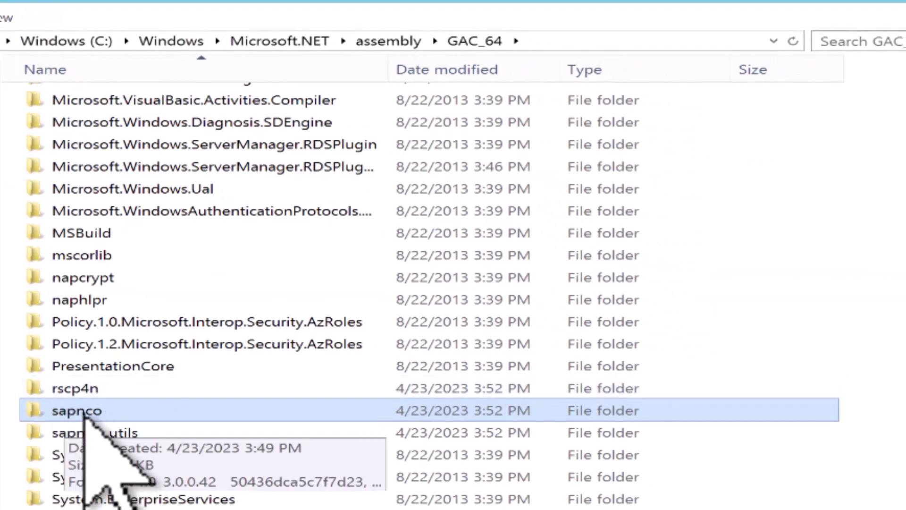
# Open the sapnco folder and compare its 3.0.0.42 and 3.1.0.42 version folders.
pyautogui.doubleClick(97, 410)
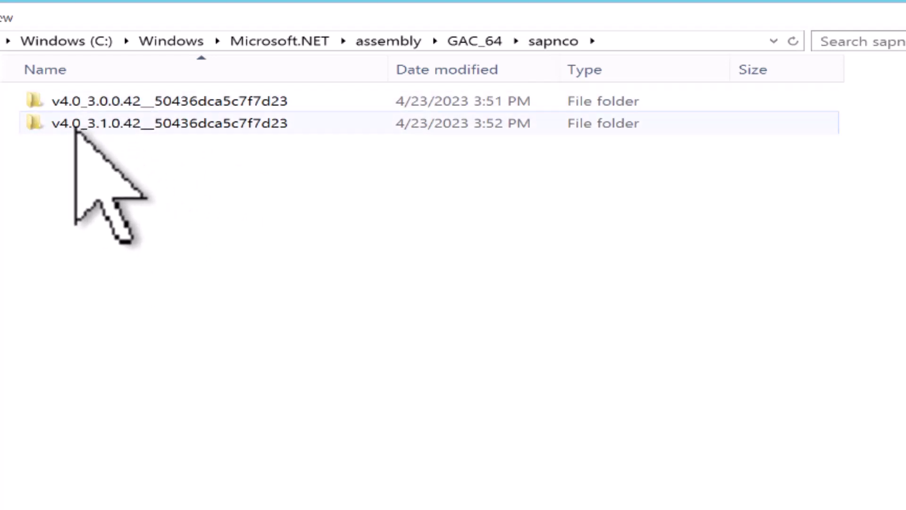
pyautogui.click(122, 124)
pyautogui.click(122, 96)
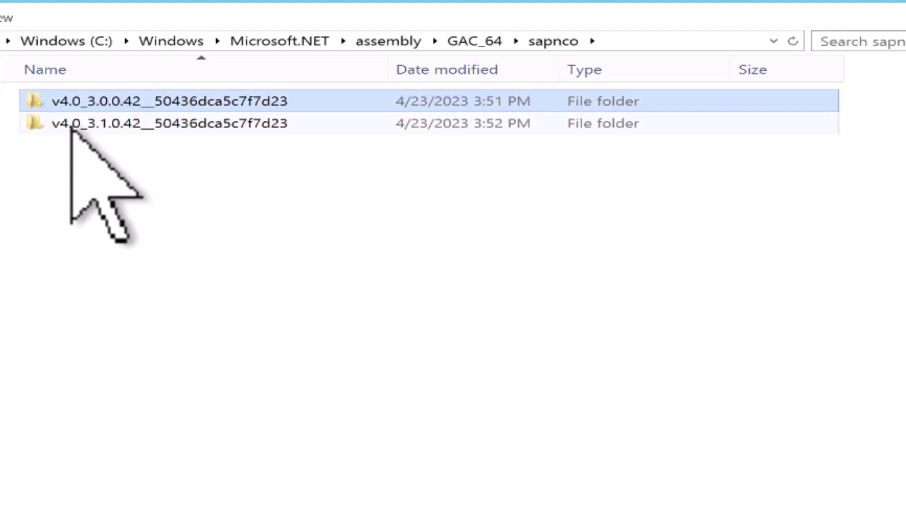
pyautogui.click(86, 124)
pyautogui.moveTo(84, 128)
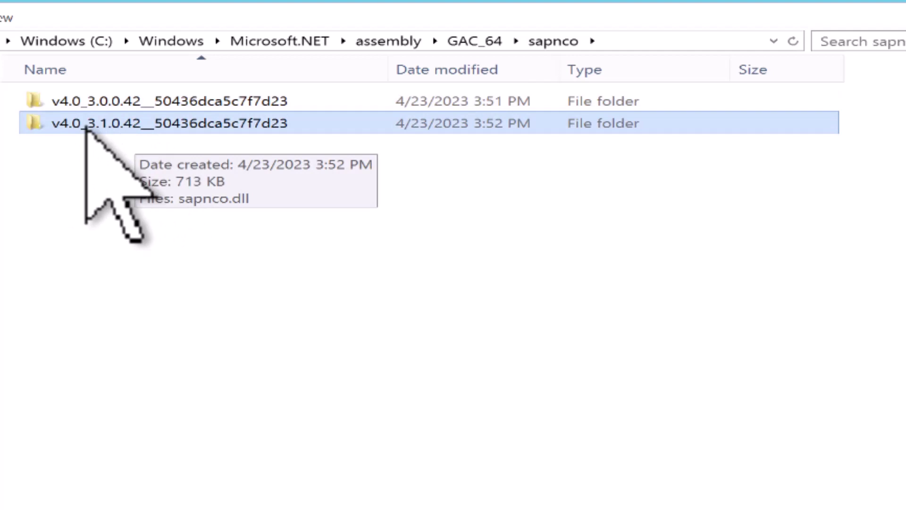
pyautogui.hotkey('alt', 'Tab')
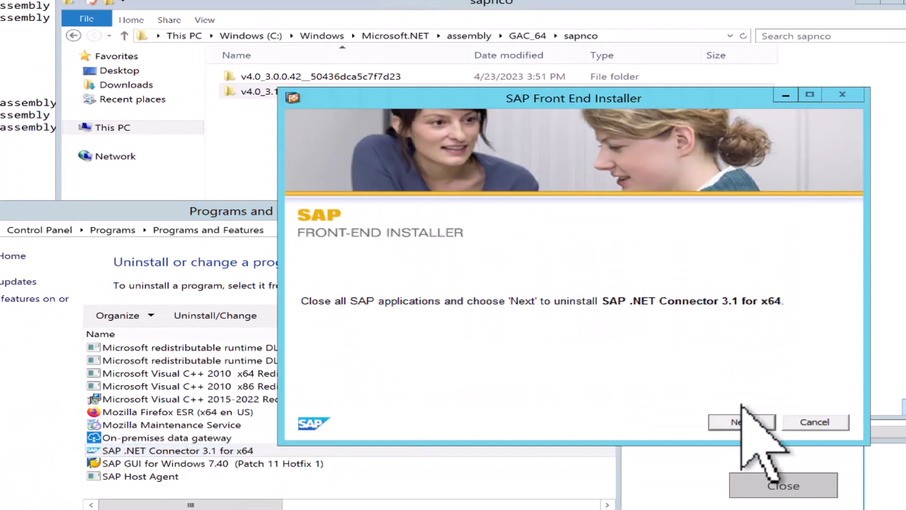
# Complete the uninstall of SAP .NET Connector 3.1 for x64.
pyautogui.click(740, 420)
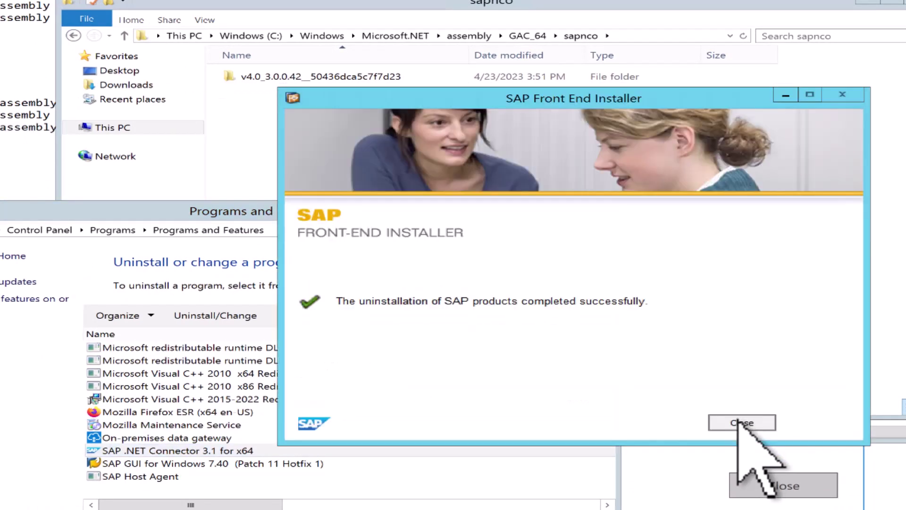
pyautogui.click(741, 422)
pyautogui.click(373, 137)
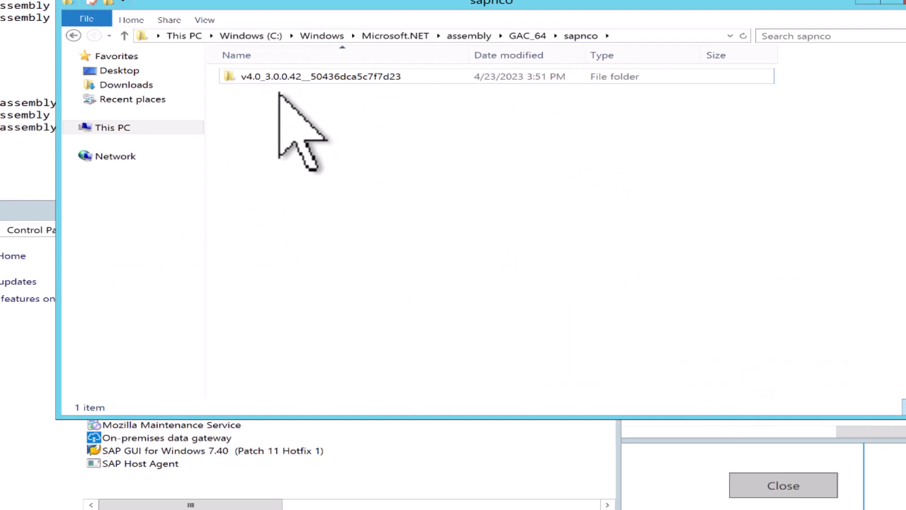
# Check the GAC_64 sapnco_utils folder, then launch NCo3025_Net40_x64.msi from the sapnco30dotnet40P download.
pyautogui.click(527, 38)
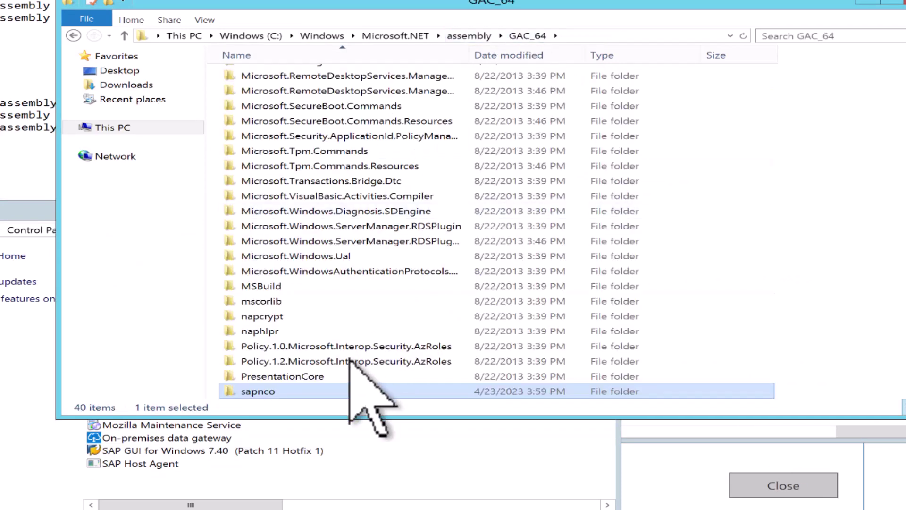
pyautogui.scroll(-1, 351, 387)
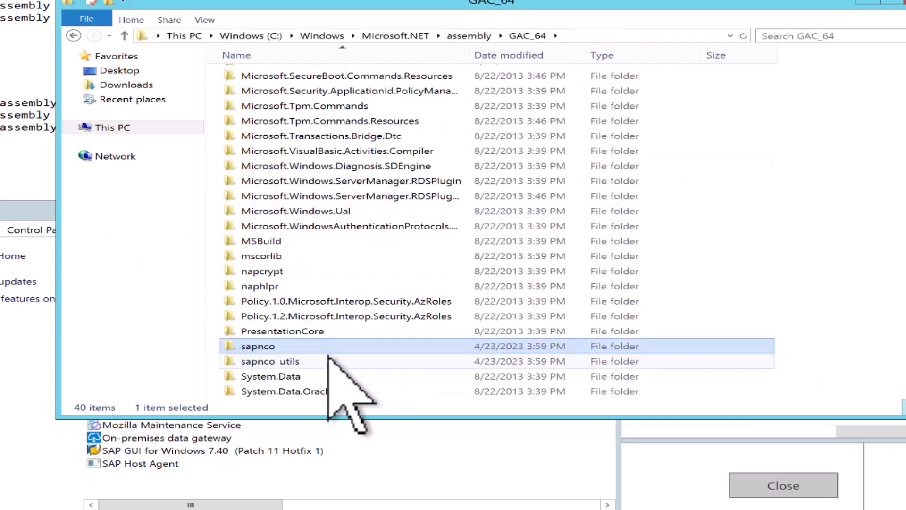
pyautogui.doubleClick(265, 363)
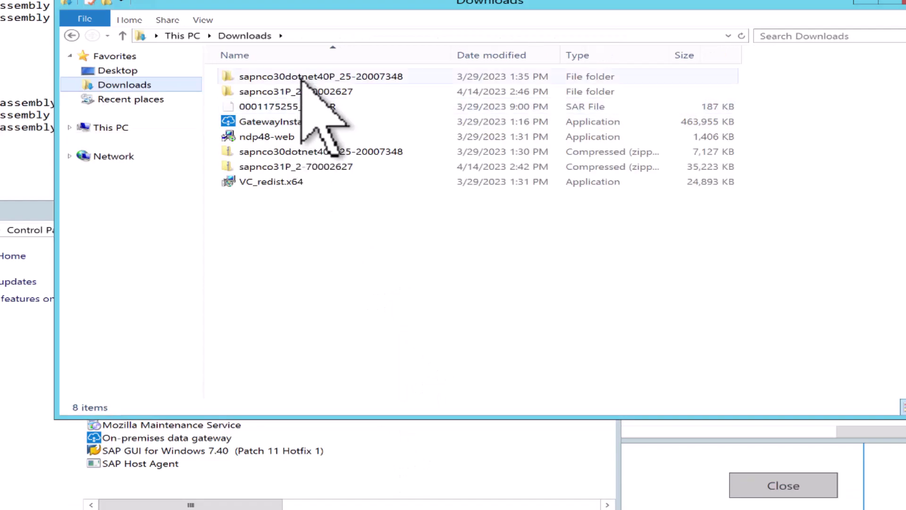
pyautogui.doubleClick(300, 80)
pyautogui.doubleClick(289, 91)
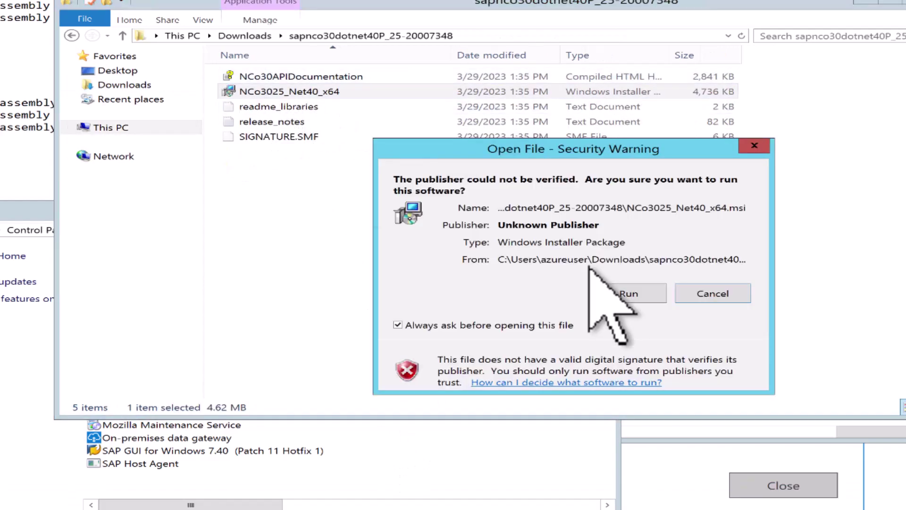
# Install the NCo3025_Net40_x64 SAP .NET Connector with the default folder and assemblies installed to the GAC.
pyautogui.click(572, 293)
pyautogui.click(763, 395)
pyautogui.click(764, 394)
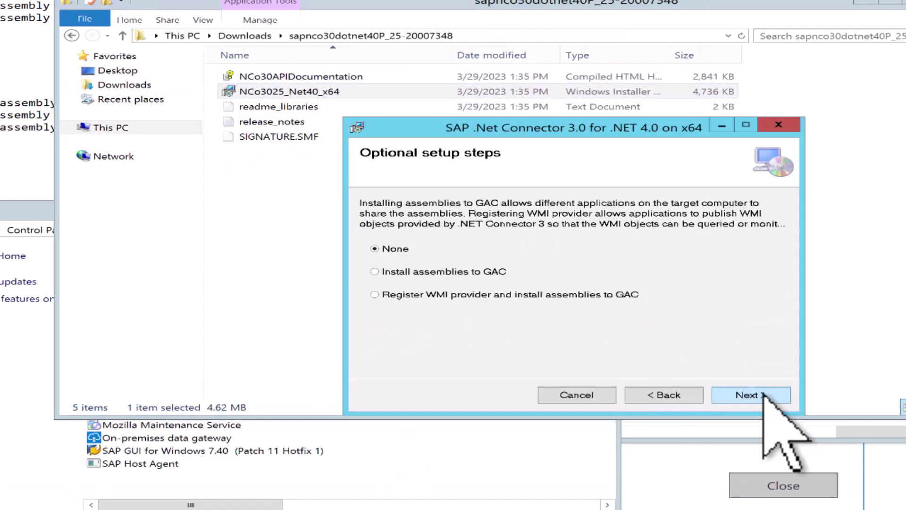
pyautogui.press('Down')
pyautogui.click(744, 395)
pyautogui.click(726, 417)
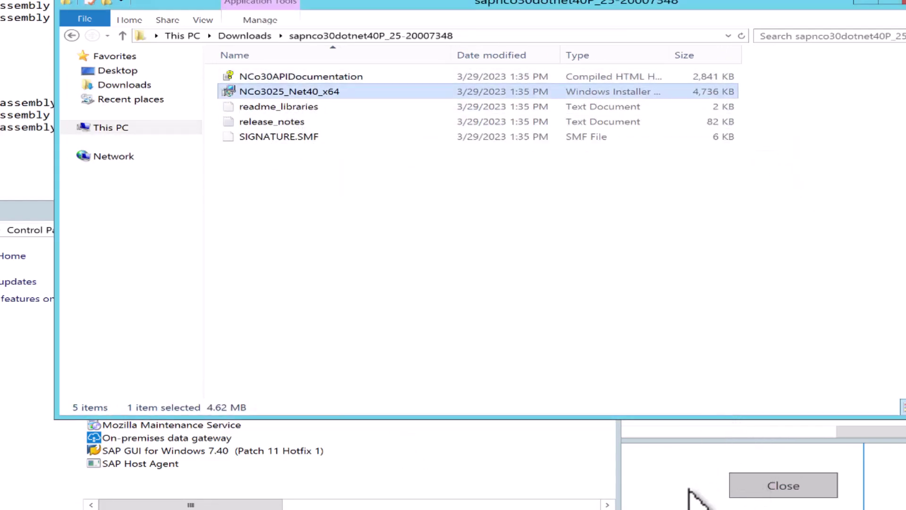
# Restart the on-premises data gateway service and retry creating the SAP ERP connection.
pyautogui.click(348, 508)
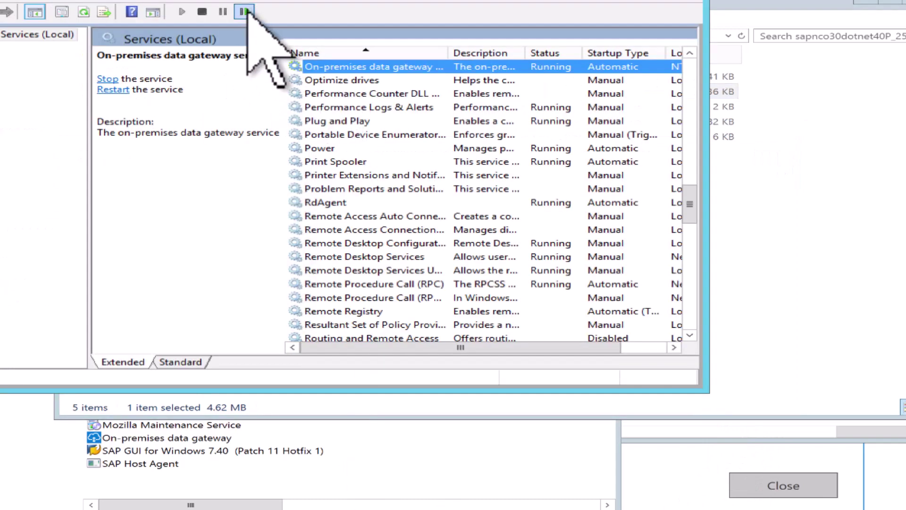
pyautogui.click(244, 11)
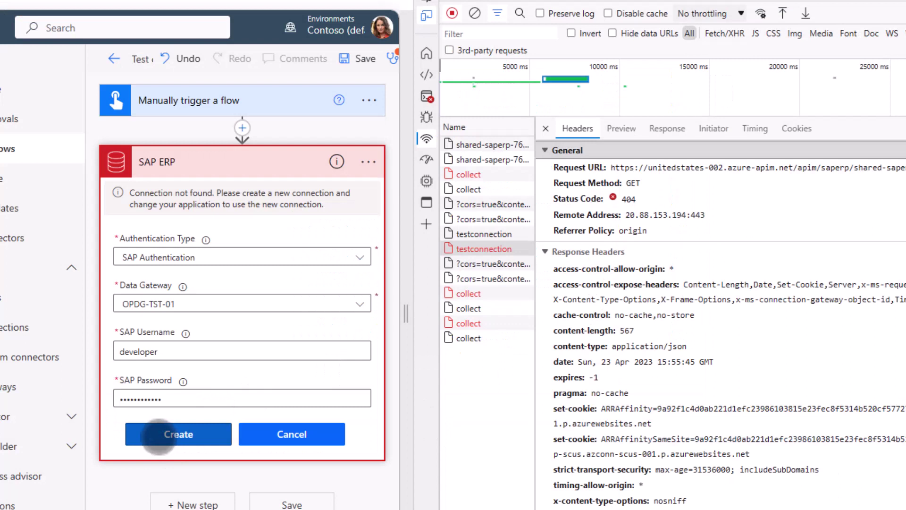
pyautogui.click(158, 435)
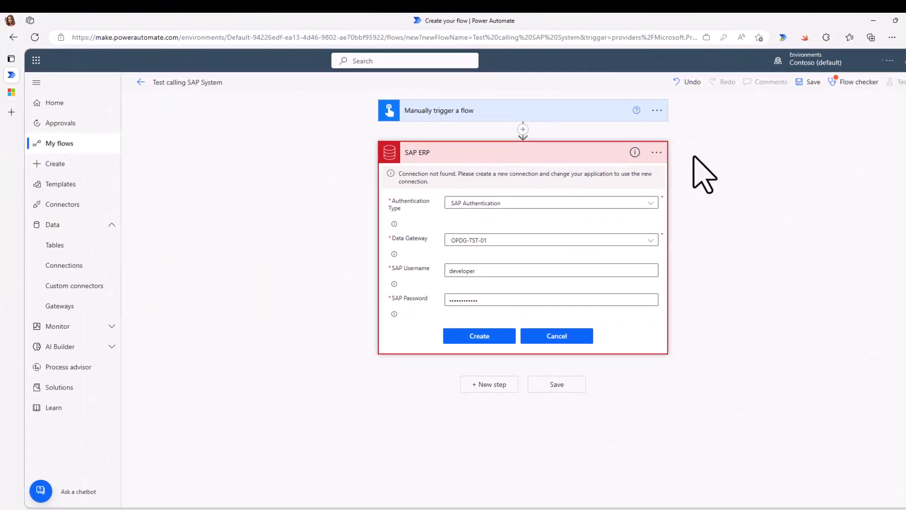
# Retry the SAP ERP connection with DevTools recording and inspect the failing 404 testconnection request.
pyautogui.press('F12')
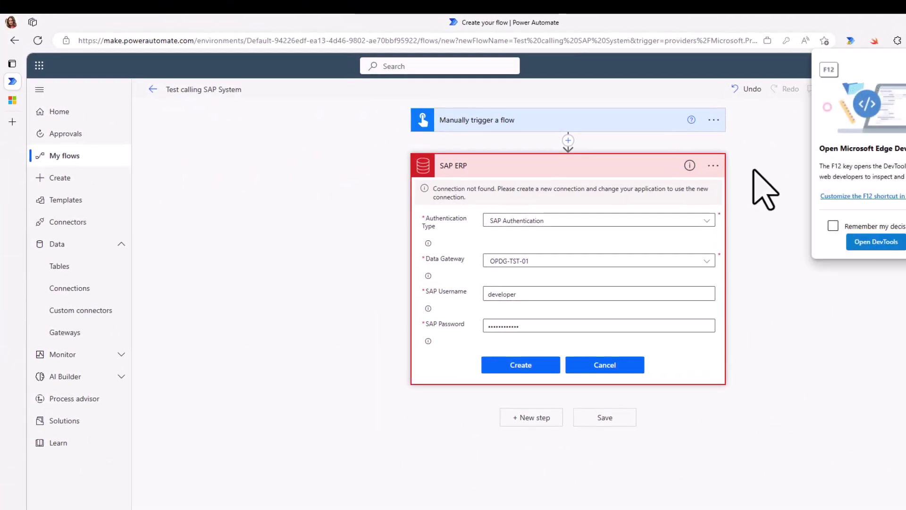
pyautogui.click(881, 246)
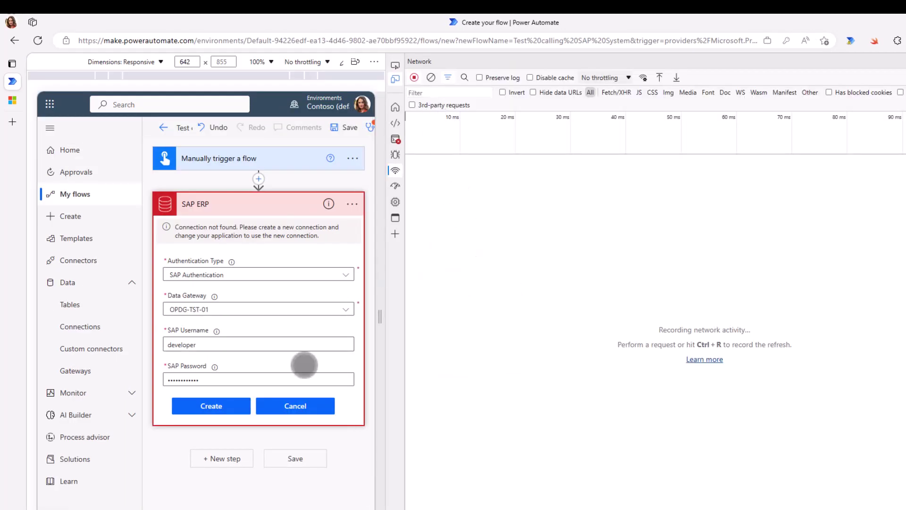
pyautogui.click(211, 406)
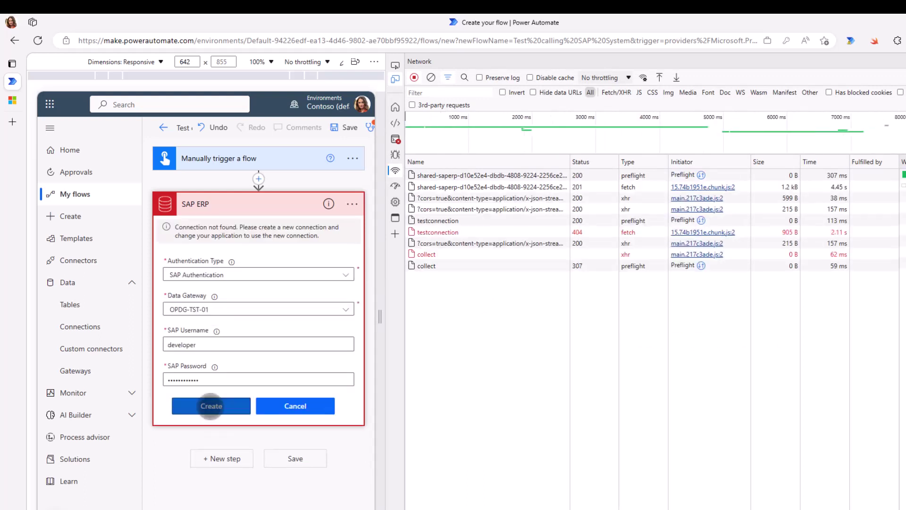
pyautogui.click(546, 234)
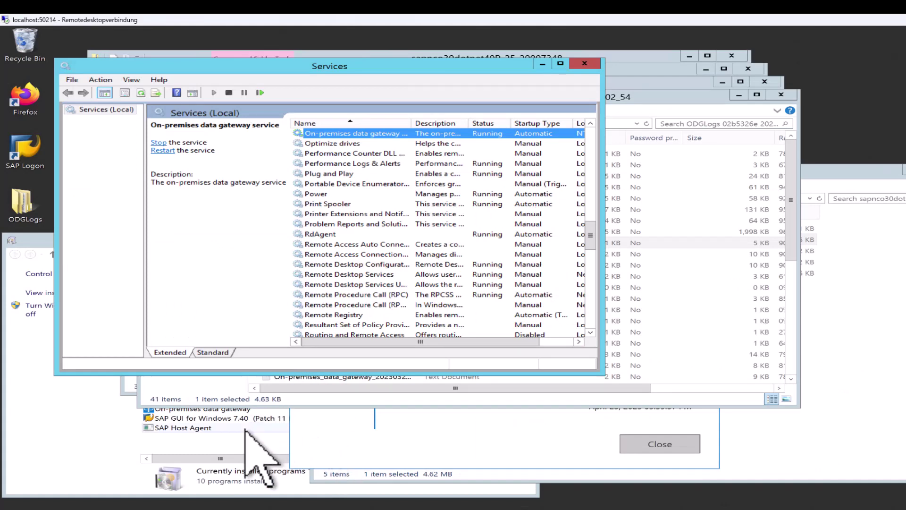
# Uninstall SAP .Net Connector 3.0 for .NET 4.0 on x64 from Programs and Features, confirming Yes.
pyautogui.click(224, 442)
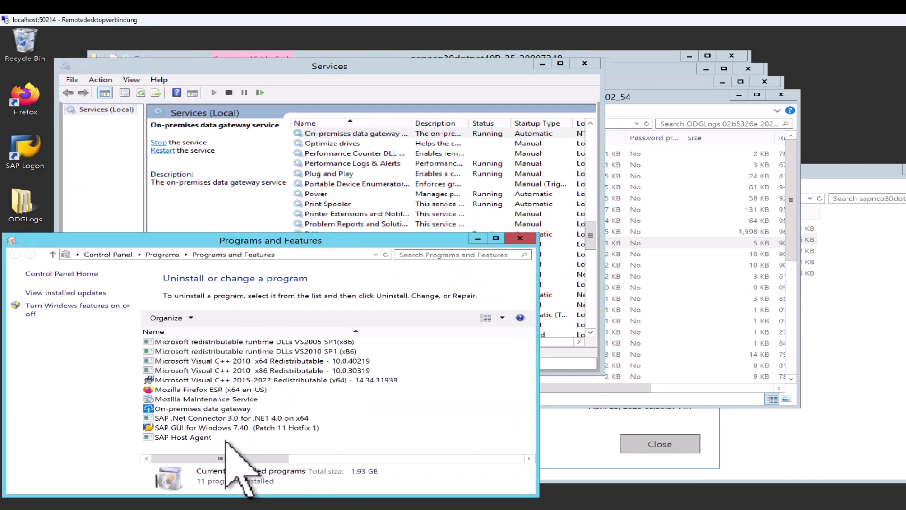
pyautogui.click(213, 419)
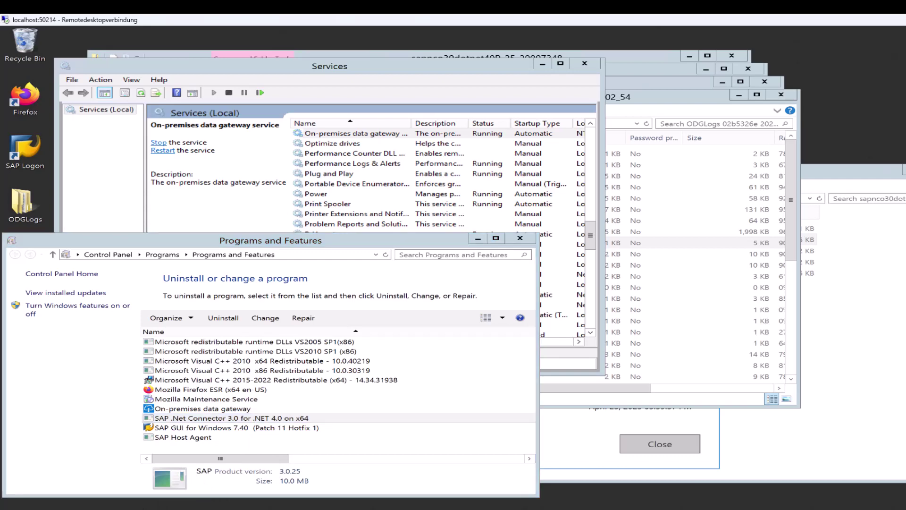
pyautogui.click(794, 491)
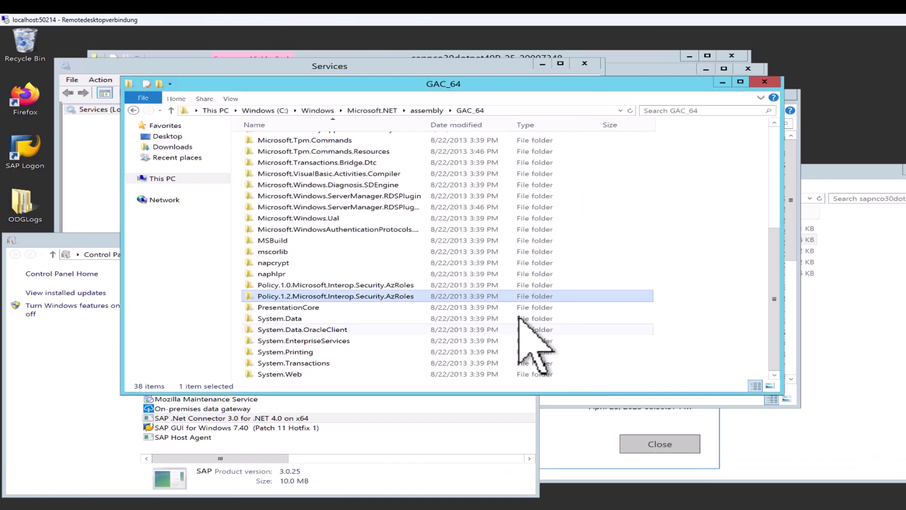
pyautogui.scroll(4, 537, 290)
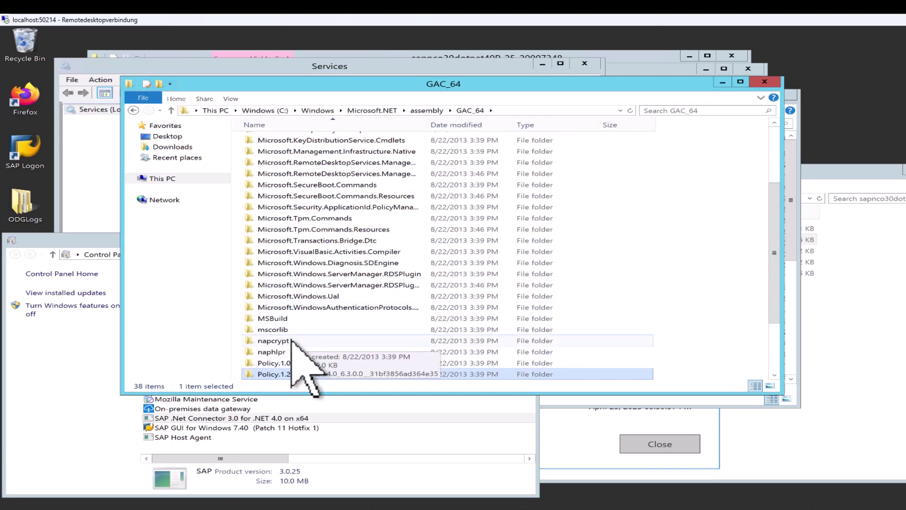
pyautogui.doubleClick(192, 418)
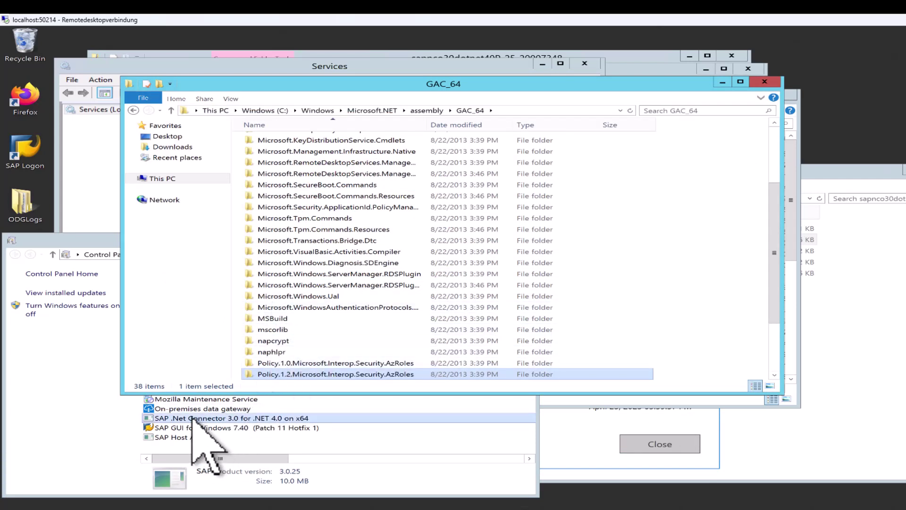
pyautogui.click(587, 273)
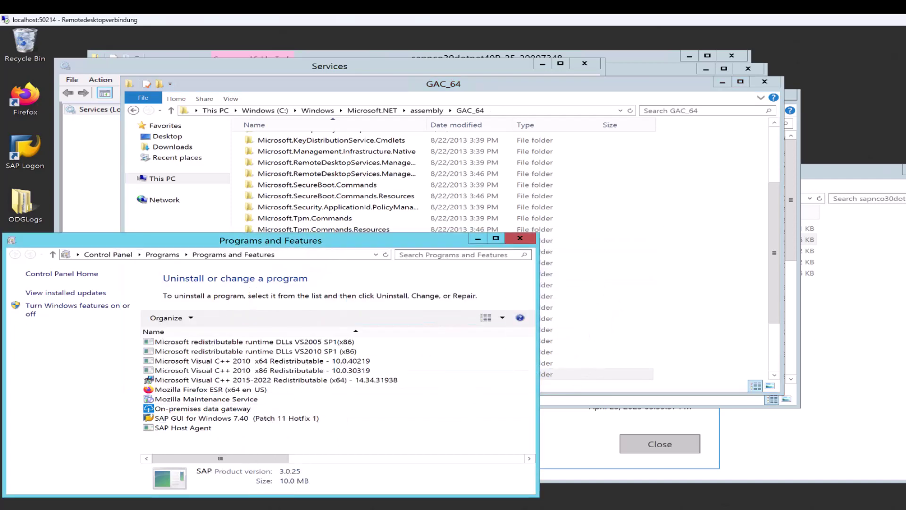
pyautogui.moveTo(71, 507)
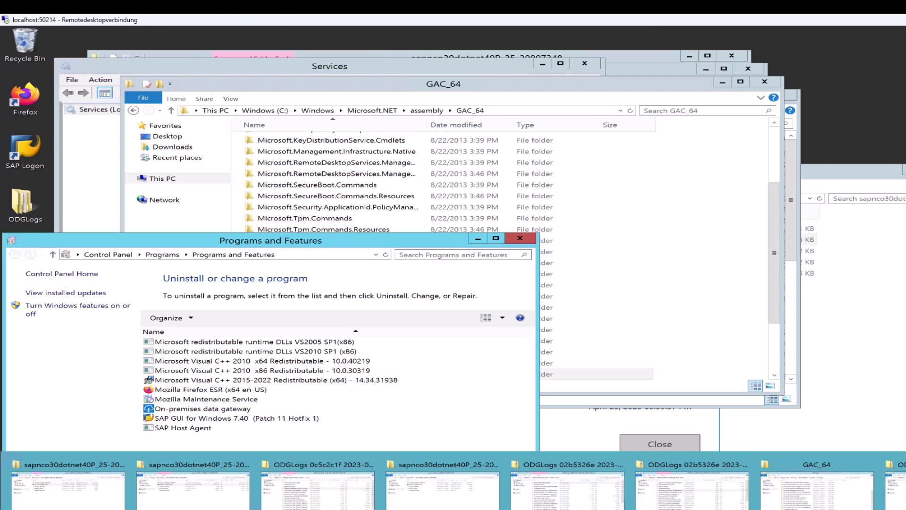
pyautogui.click(68, 488)
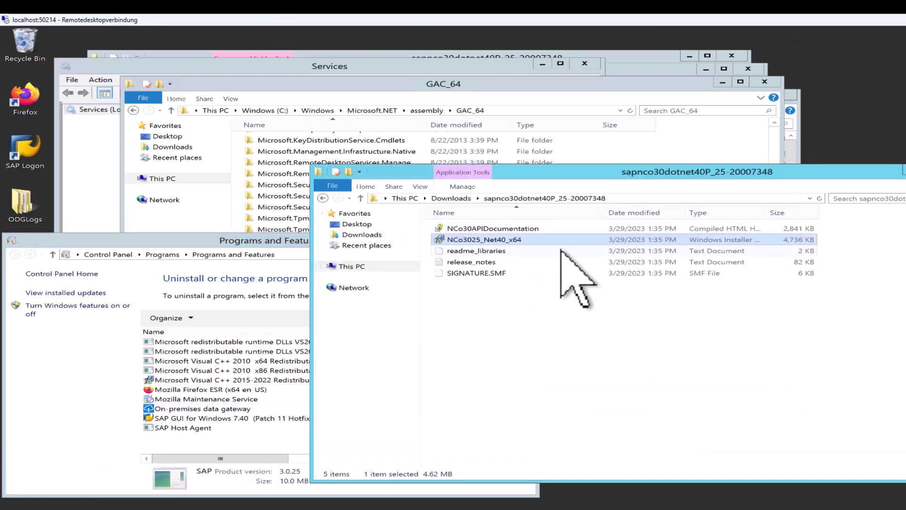
# Run NCo3025_Net40_x64.msi with the default folder and 'Install assemblies to GAC' selected.
pyautogui.doubleClick(485, 240)
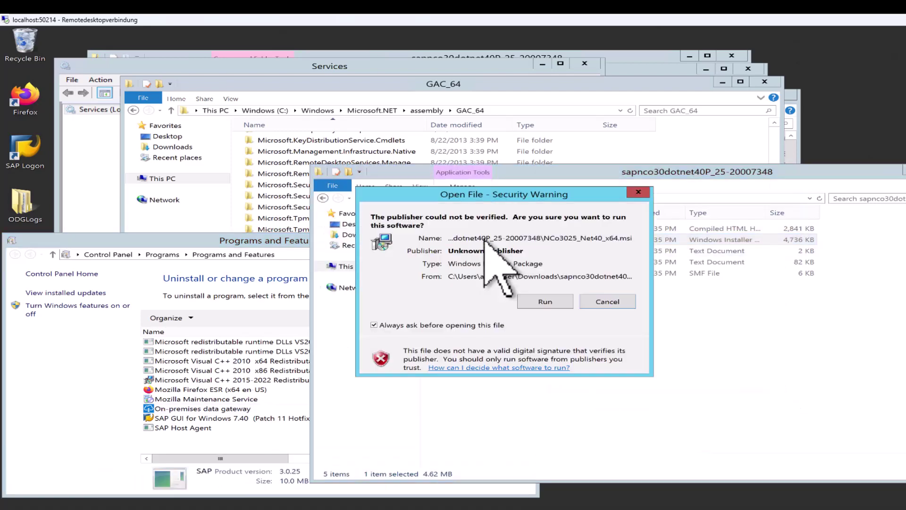
pyautogui.click(550, 300)
pyautogui.click(632, 376)
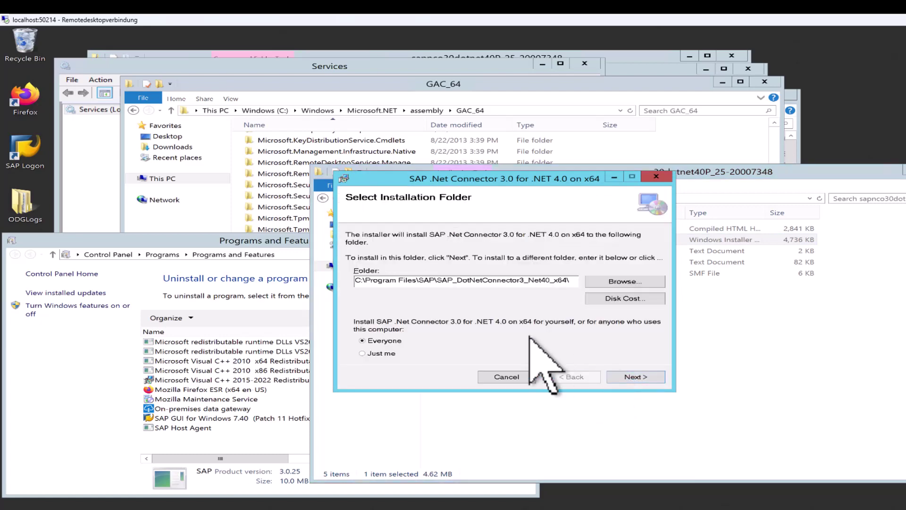
pyautogui.click(628, 376)
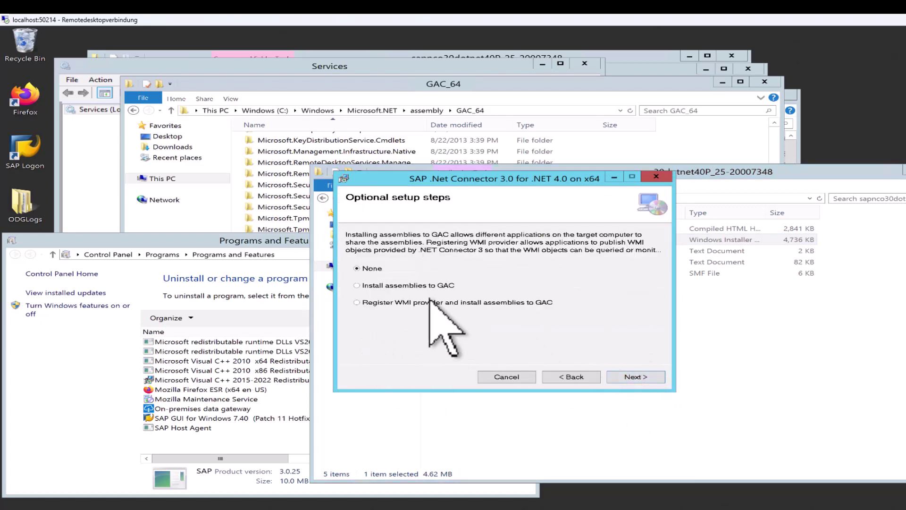
pyautogui.click(357, 286)
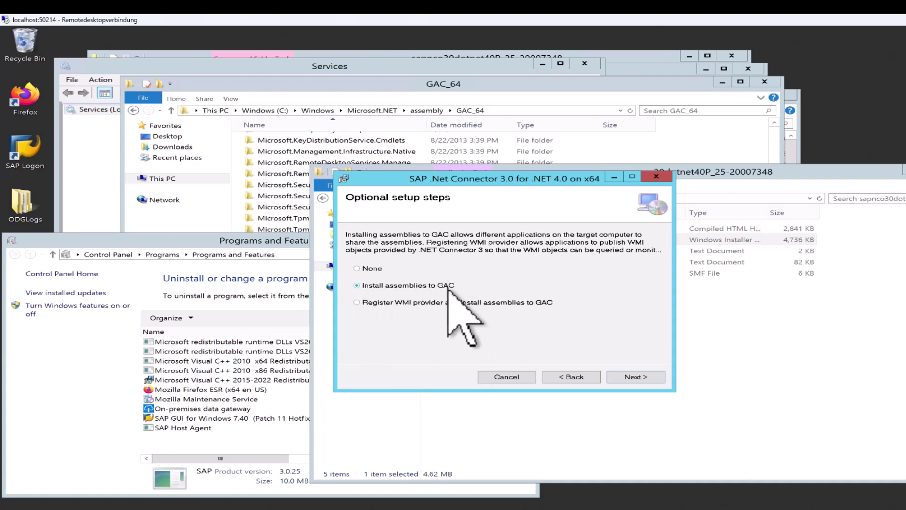
pyautogui.click(641, 378)
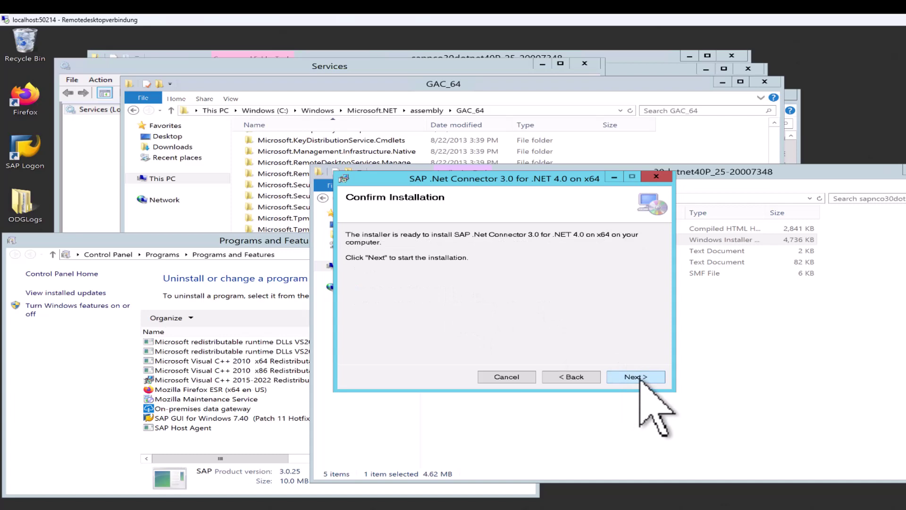
pyautogui.click(641, 378)
pyautogui.click(641, 378)
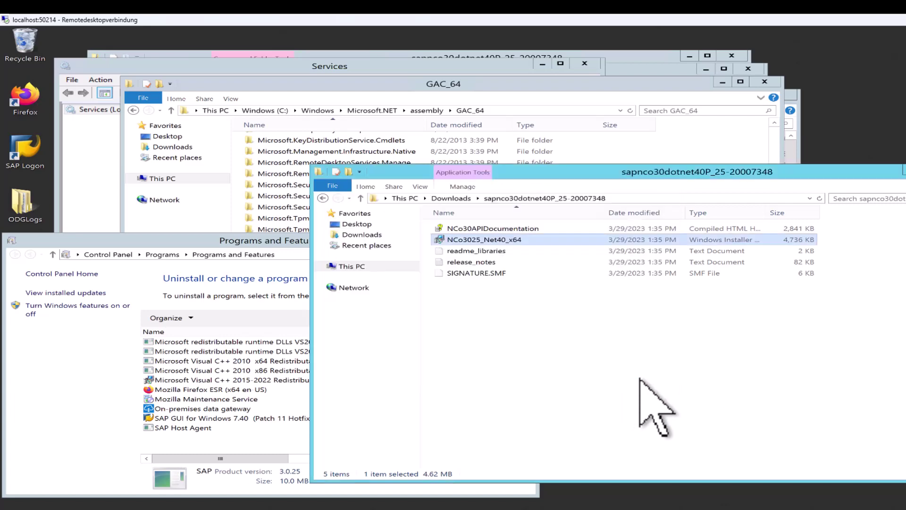
pyautogui.click(512, 89)
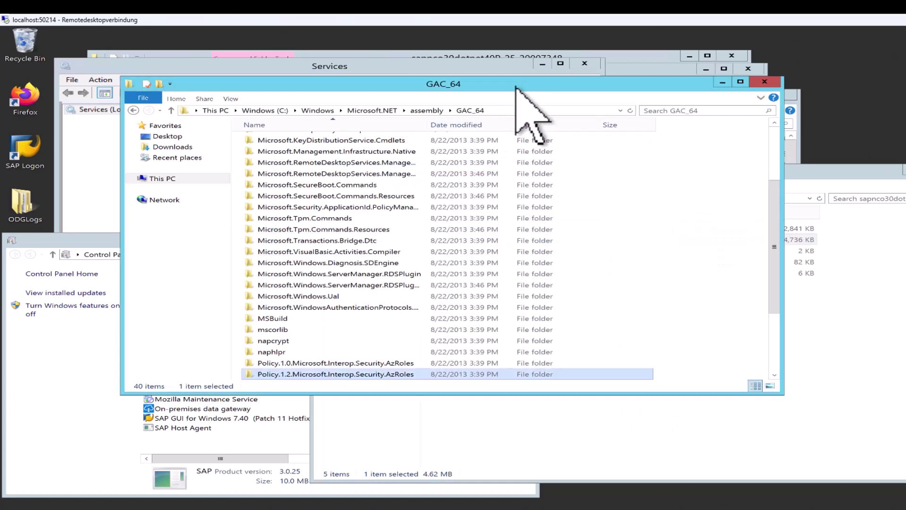
# Browse GAC_64\sapnco into the v4.0_3.0.0.42 folder to confirm sapnco.dll is there.
pyautogui.click(351, 274)
pyautogui.scroll(3, 351, 271)
pyautogui.scroll(-5, 321, 273)
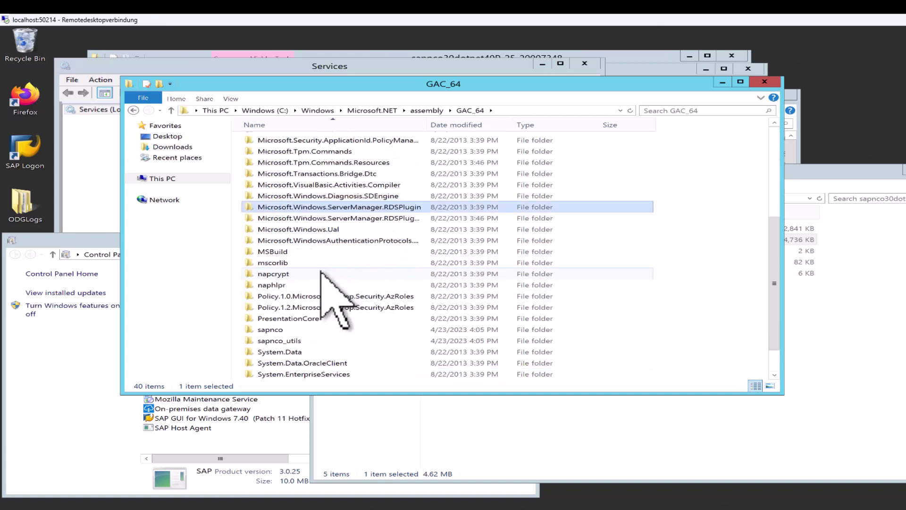
pyautogui.doubleClick(275, 329)
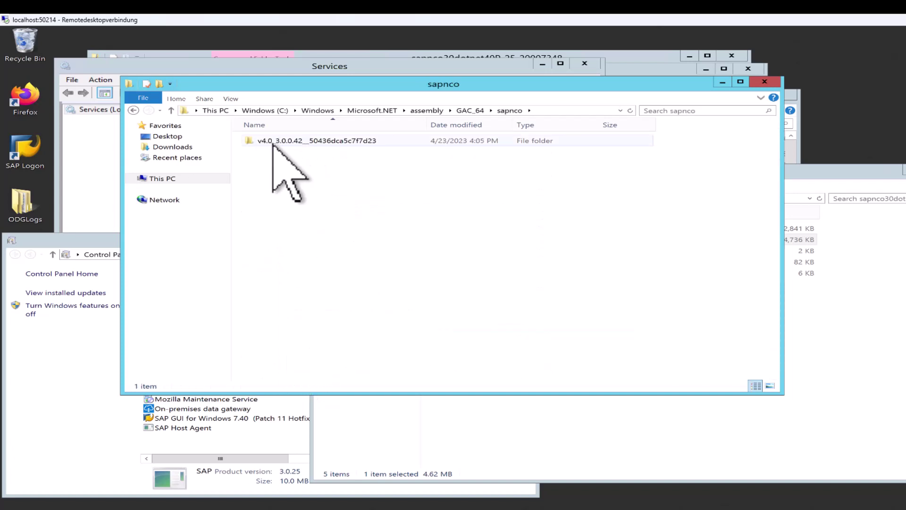
pyautogui.doubleClick(286, 141)
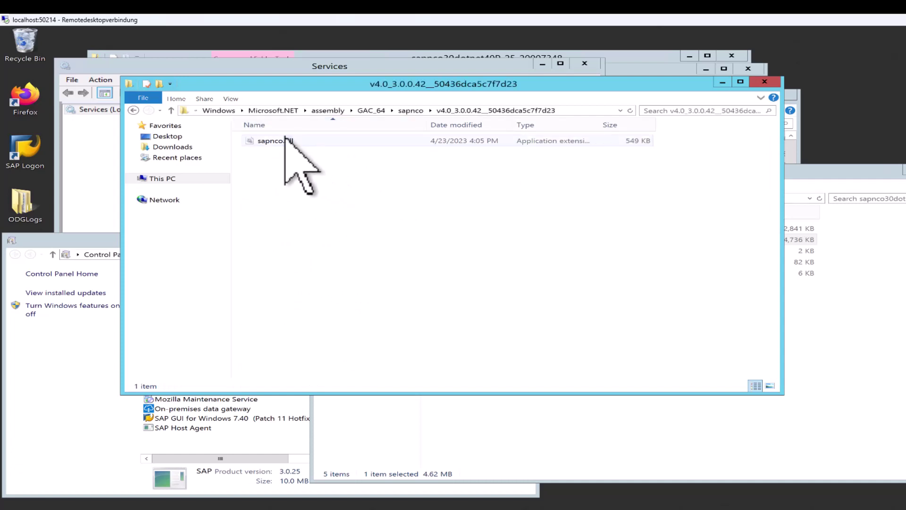
pyautogui.click(405, 110)
pyautogui.click(374, 110)
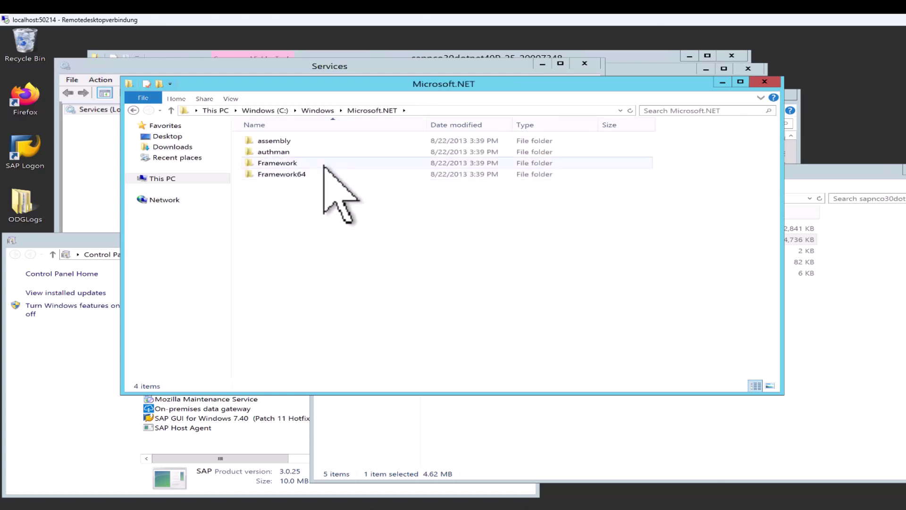
# Restart the On-premises data gateway service from the Services list.
pyautogui.click(605, 470)
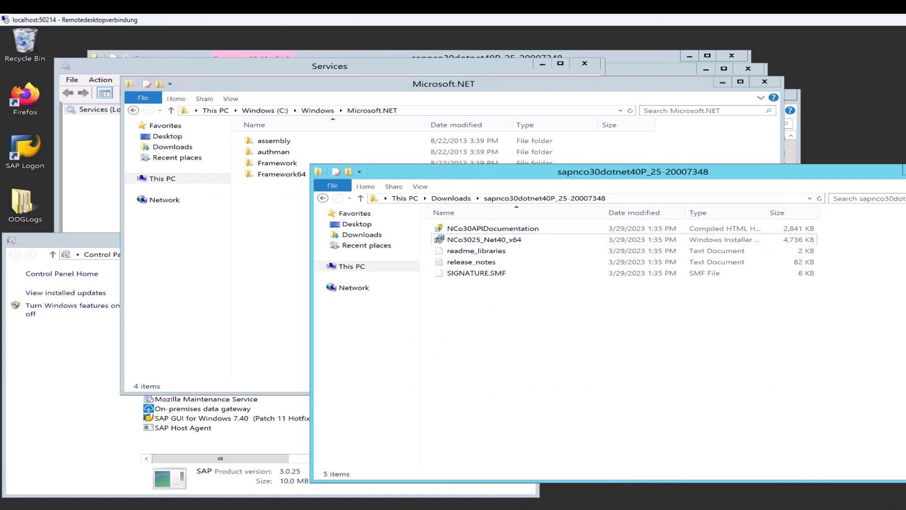
pyautogui.hotkey('alt', 'Tab')
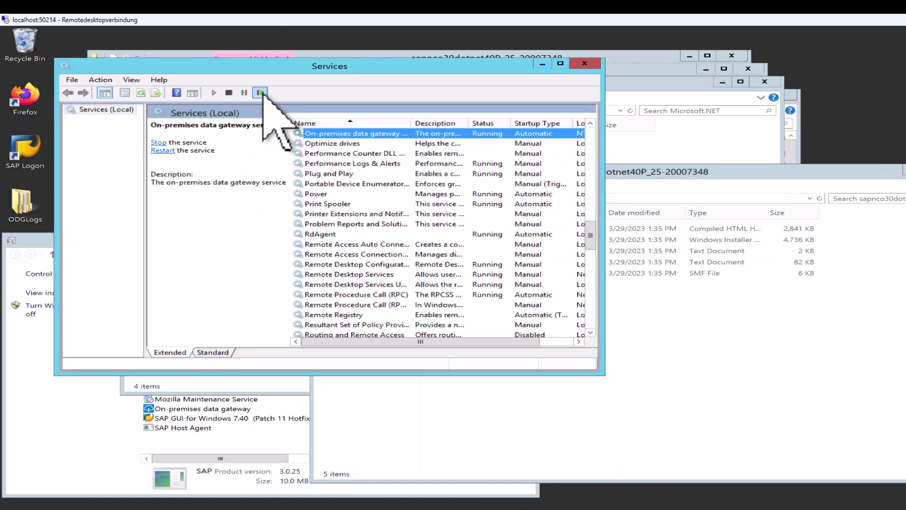
pyautogui.click(261, 92)
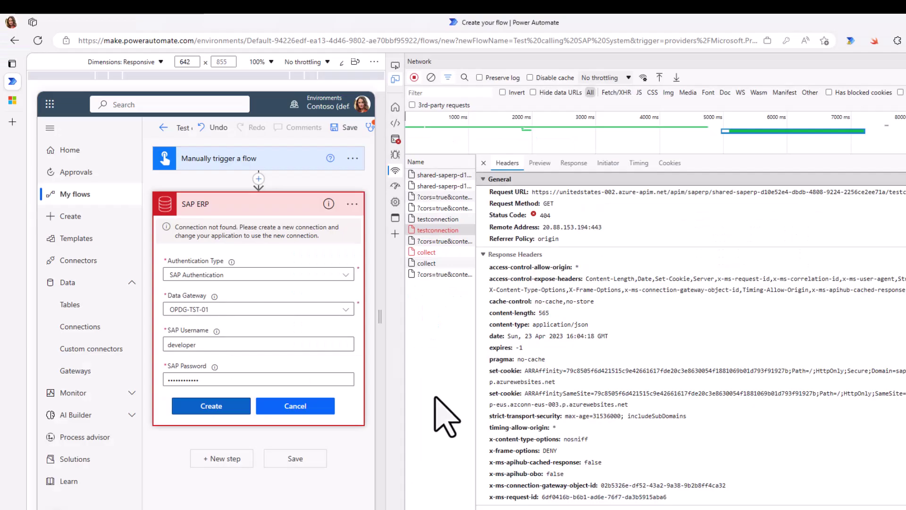
# Clear the DevTools network log and create the SAP ERP connection through gateway OPDG-TST-01.
pyautogui.click(216, 407)
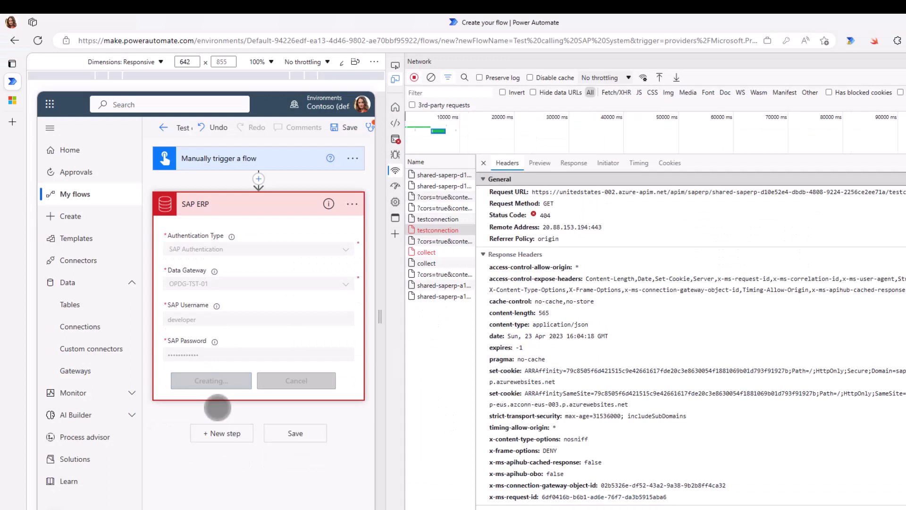
pyautogui.click(431, 77)
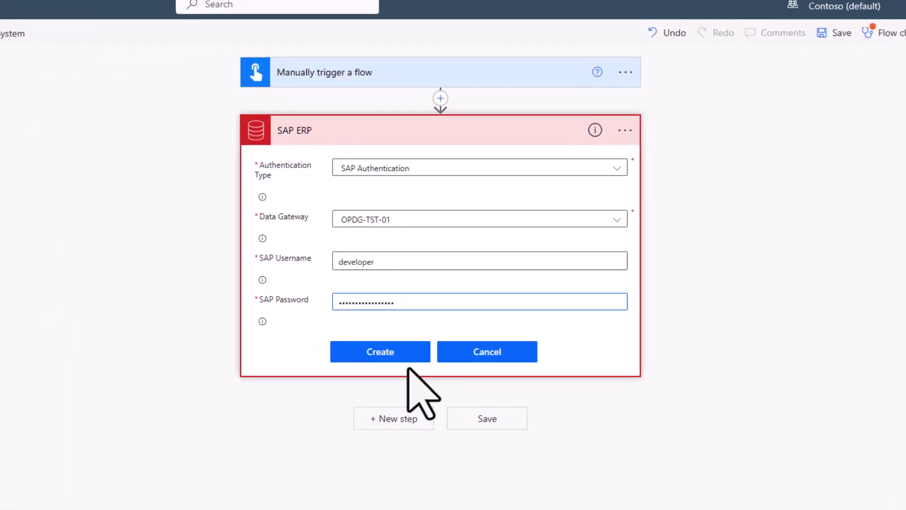
pyautogui.click(378, 373)
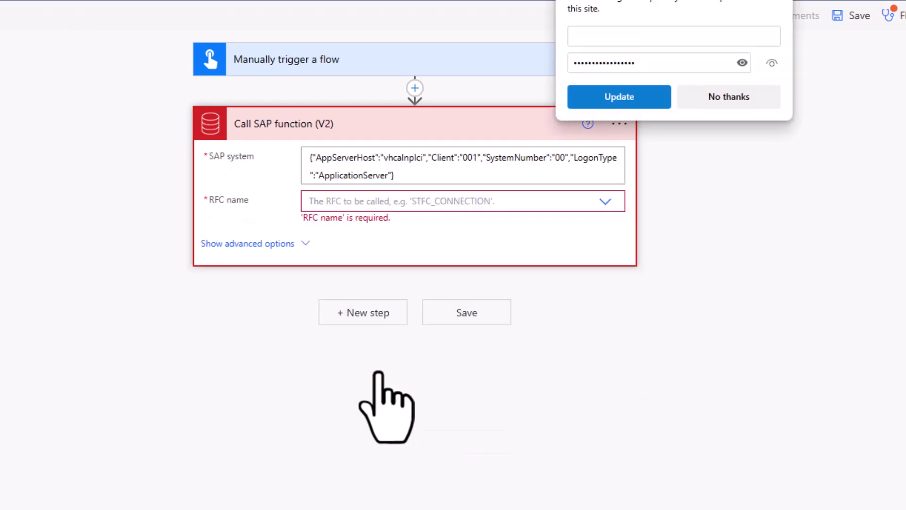
# Decline saving the password, type a BAPI RFC name, and read the 'Name or password is incorrect' error.
pyautogui.click(724, 101)
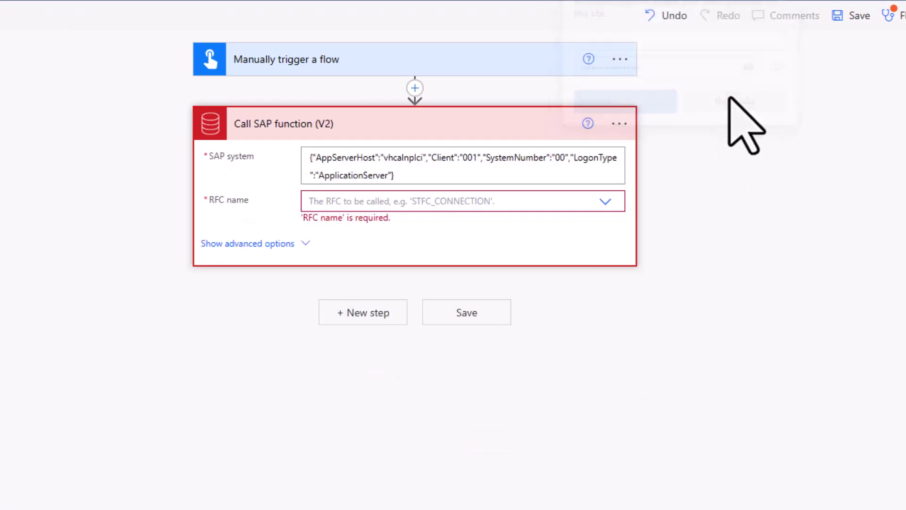
pyautogui.click(519, 201)
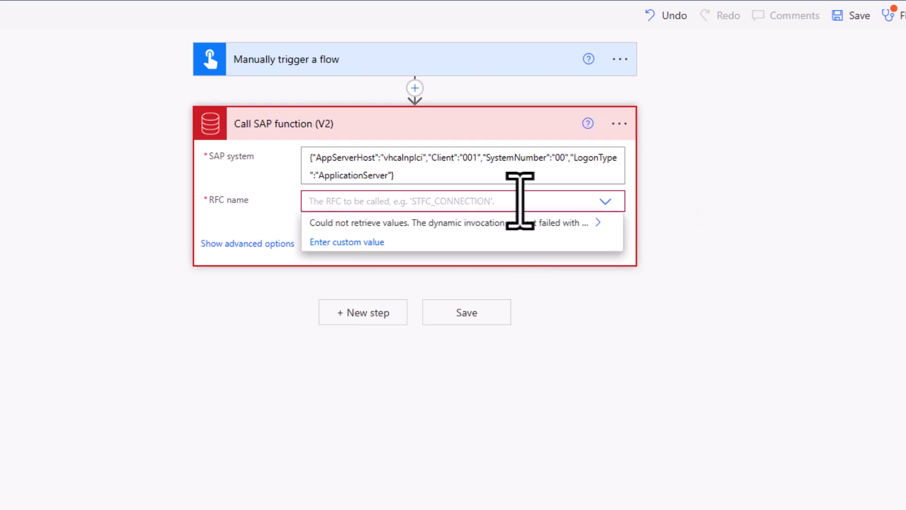
pyautogui.write('RFC')
pyautogui.hotkey('ctrl', 'a')
pyautogui.write('BA')
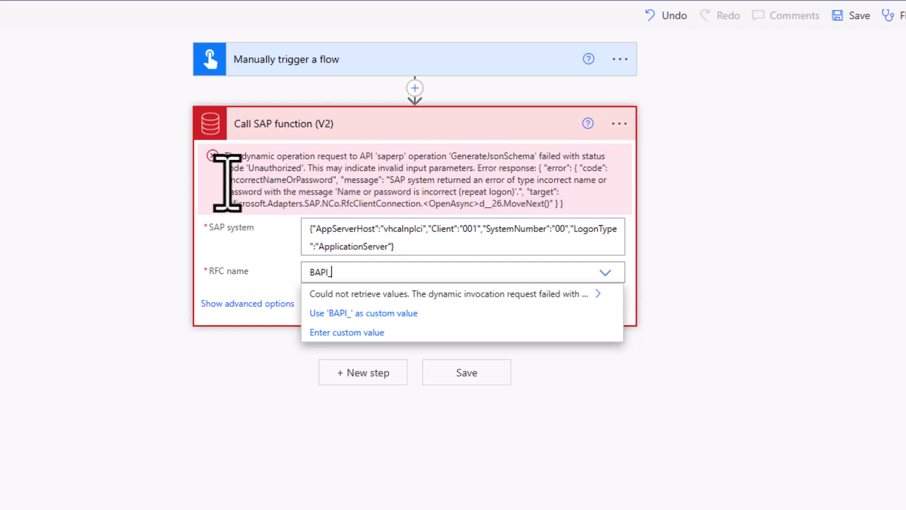
pyautogui.moveTo(229, 180); pyautogui.dragTo(332, 180)
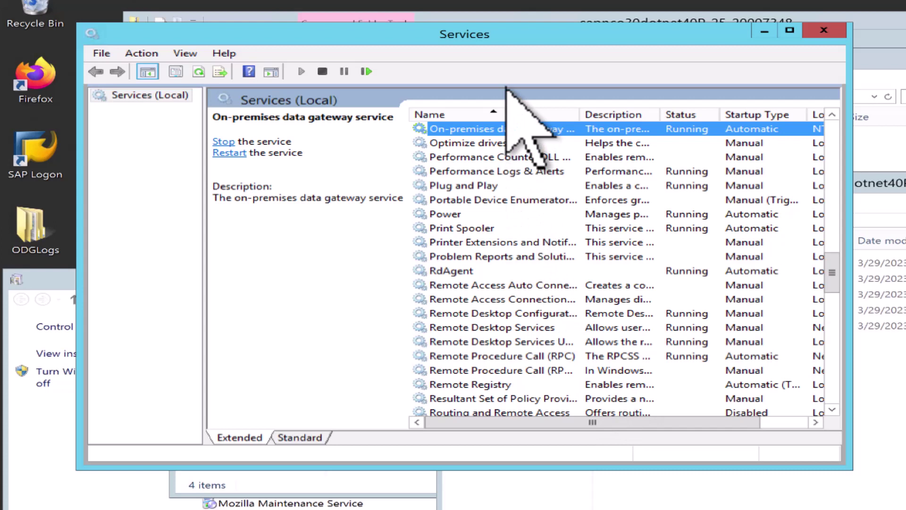
# Try logging on in SAP Logon as user developer and acknowledge the 4-failed-attempts notice.
pyautogui.click(42, 161)
pyautogui.doubleClick(41, 161)
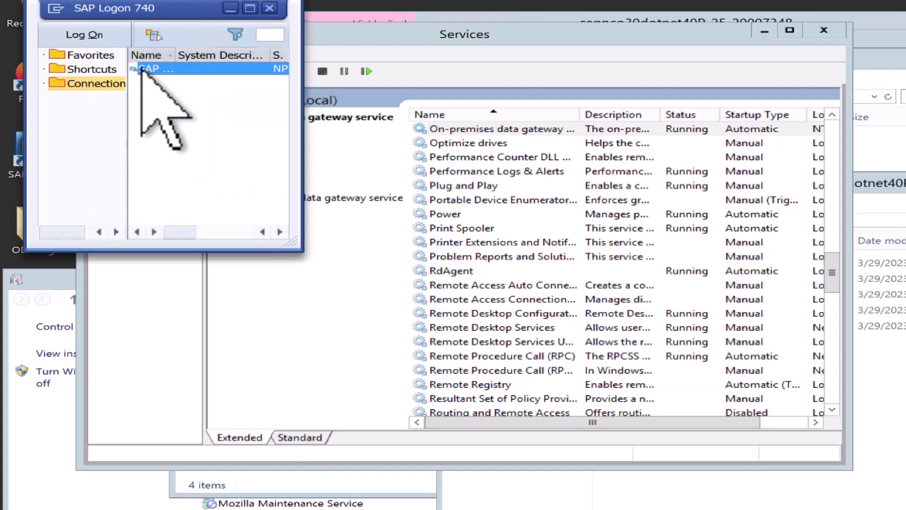
pyautogui.doubleClick(147, 68)
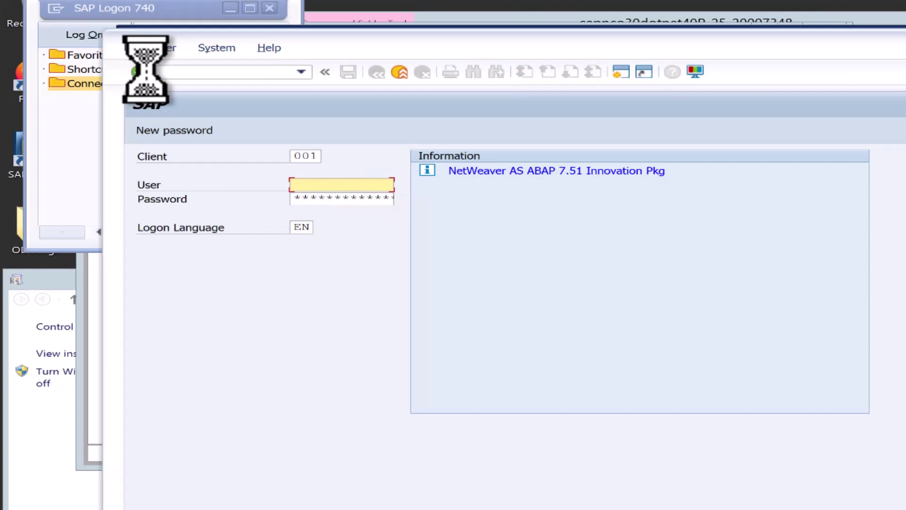
pyautogui.write('developer')
pyautogui.press('Tab')
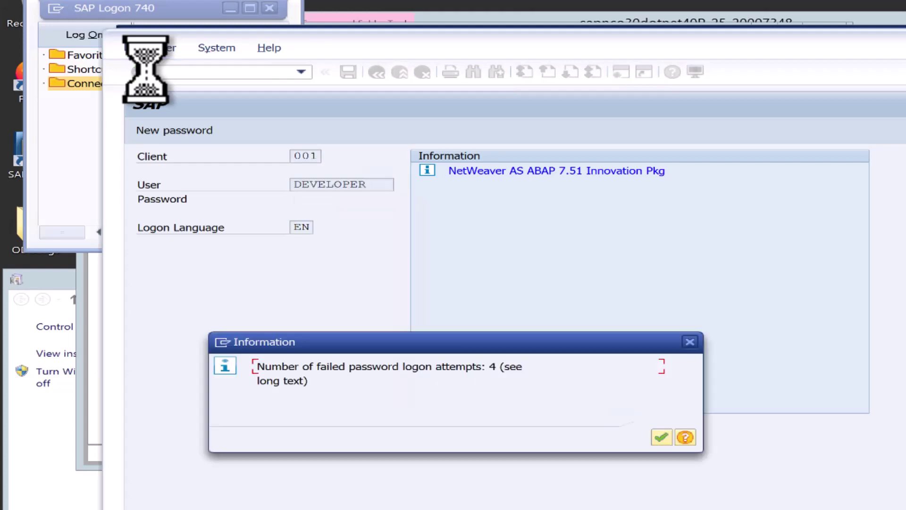
pyautogui.click(662, 437)
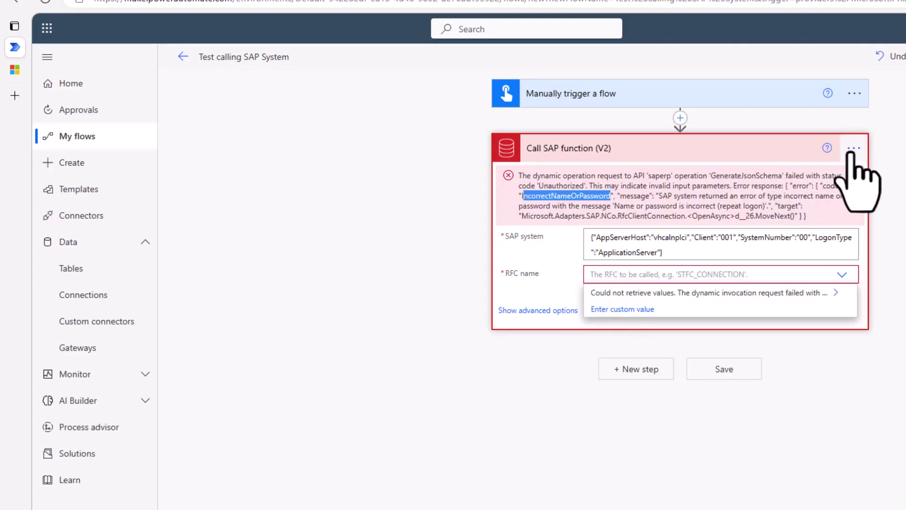
# Edit the developer SAP ERP connection with the SAP username and password, then save it.
pyautogui.click(103, 302)
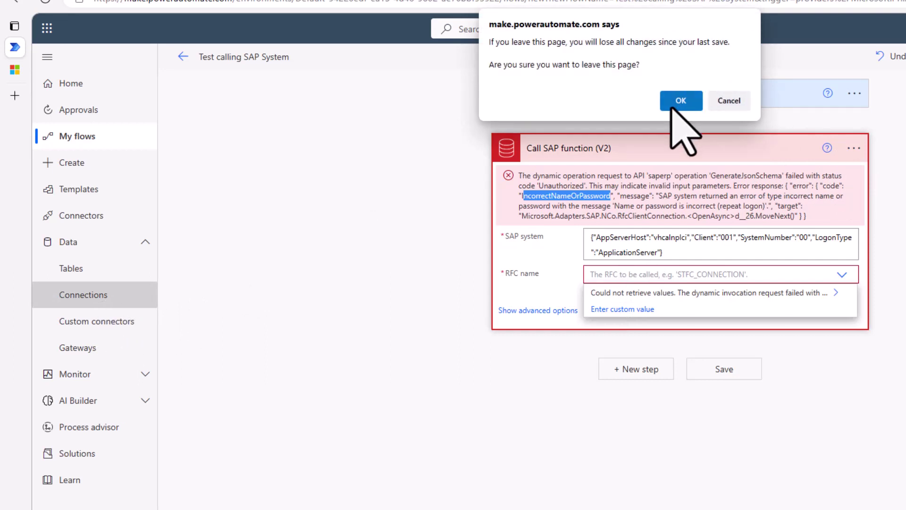
pyautogui.click(680, 101)
pyautogui.click(497, 185)
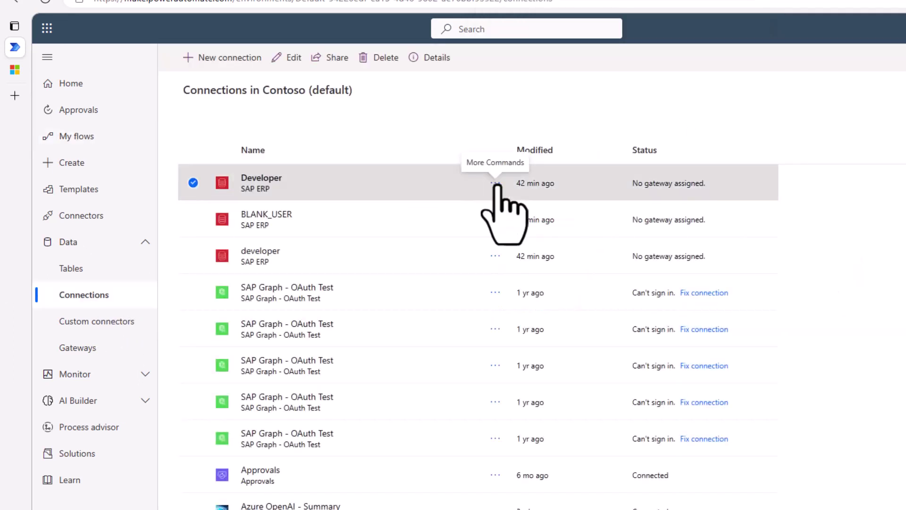
pyautogui.click(495, 184)
pyautogui.click(508, 213)
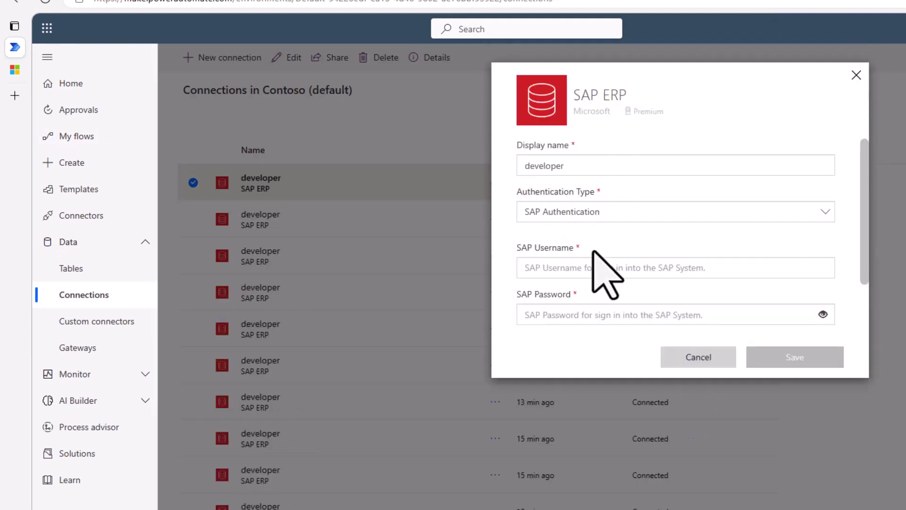
pyautogui.click(575, 267)
pyautogui.write('developer')
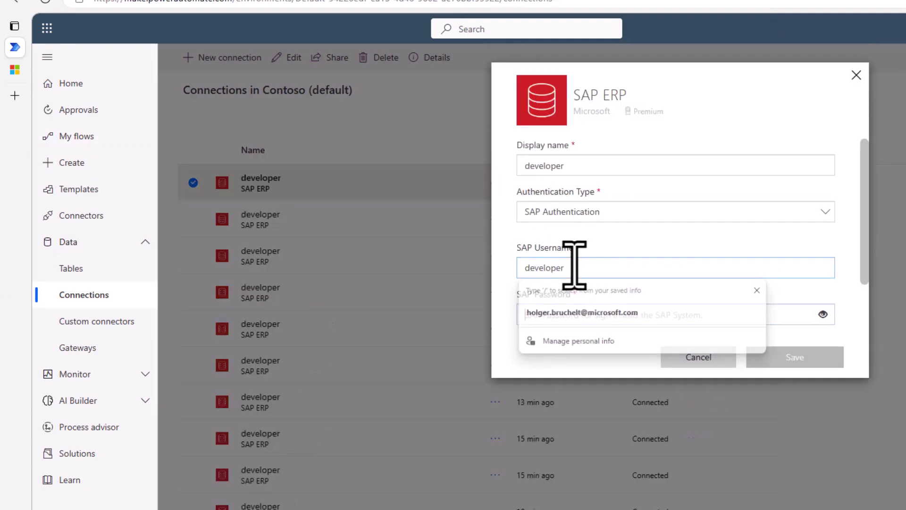
pyautogui.press('Tab')
pyautogui.write('************')
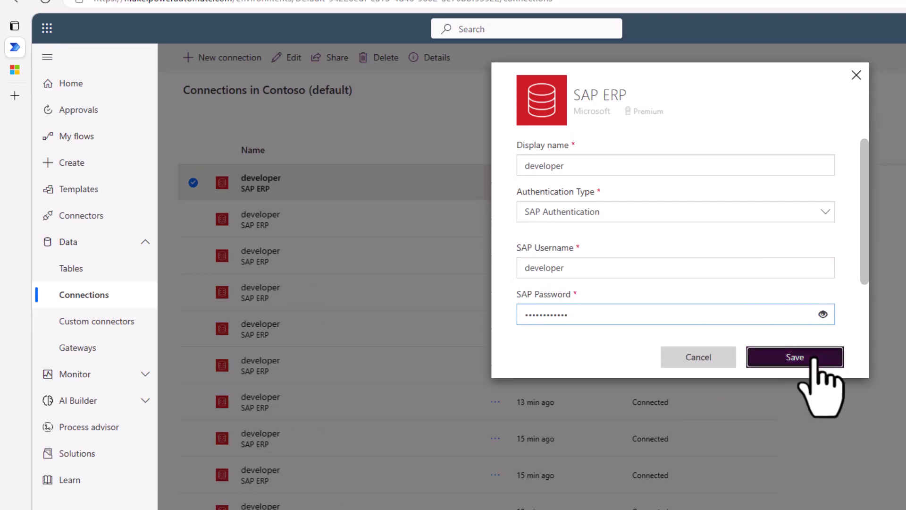
pyautogui.click(774, 359)
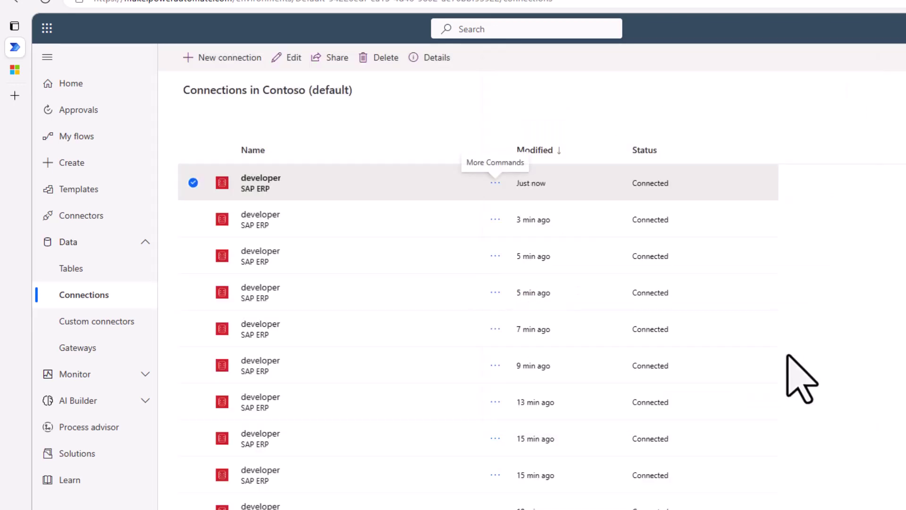
pyautogui.click(81, 137)
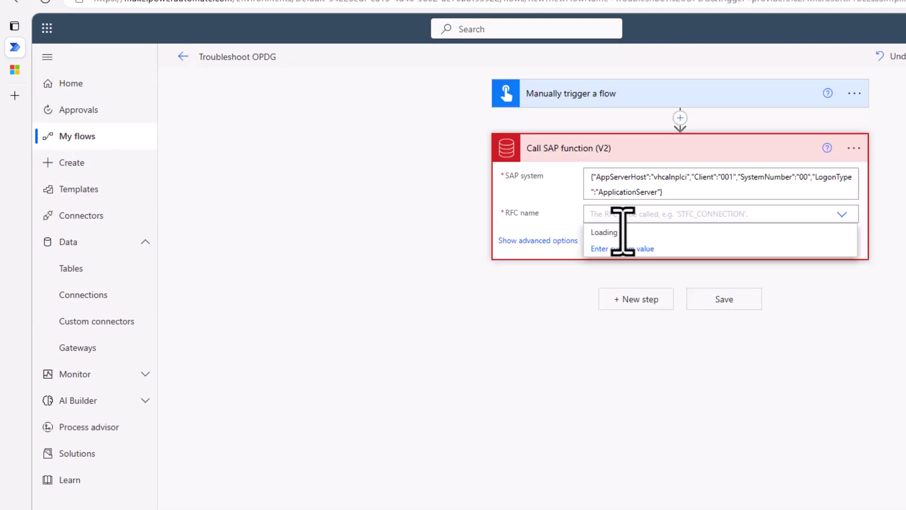
# Type BAPI as the RFC name to list functions like /SAPPO/BAPI_ORDER_CHANGE.
pyautogui.write('API')
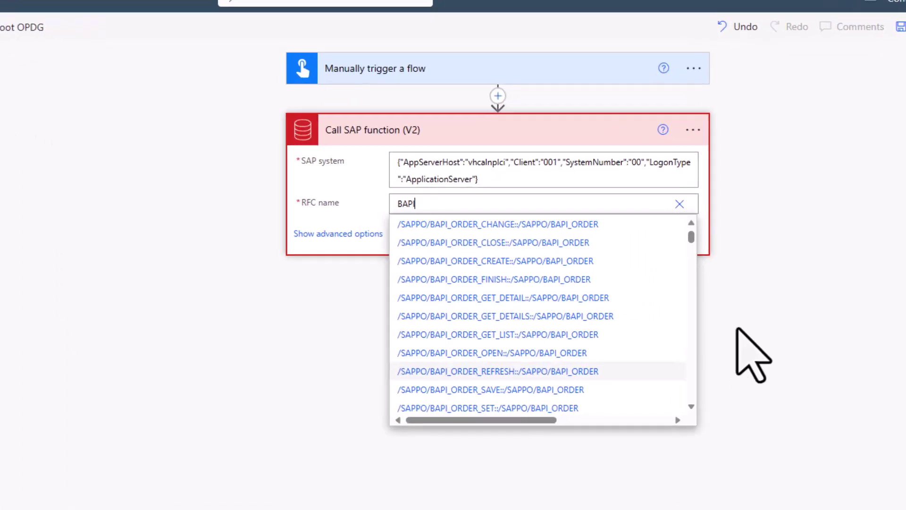
# Alter the SAP system value, typing 'dasdf' into the host name and changing a number digit to 1.
pyautogui.doubleClick(482, 165)
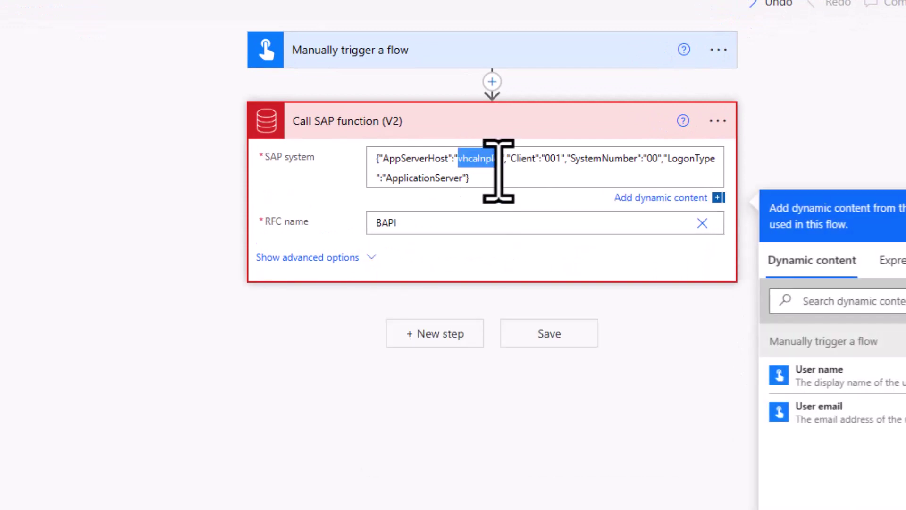
pyautogui.click(498, 170)
pyautogui.write('dasdf')
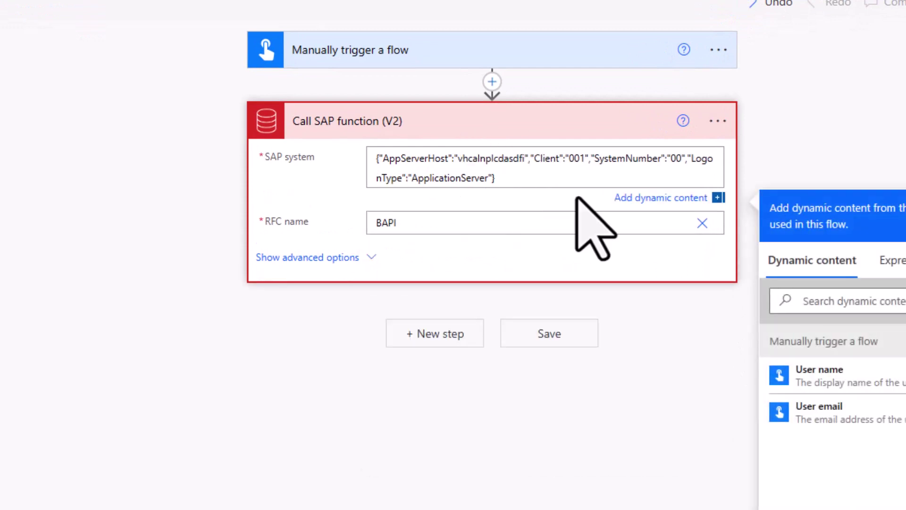
pyautogui.click(579, 163)
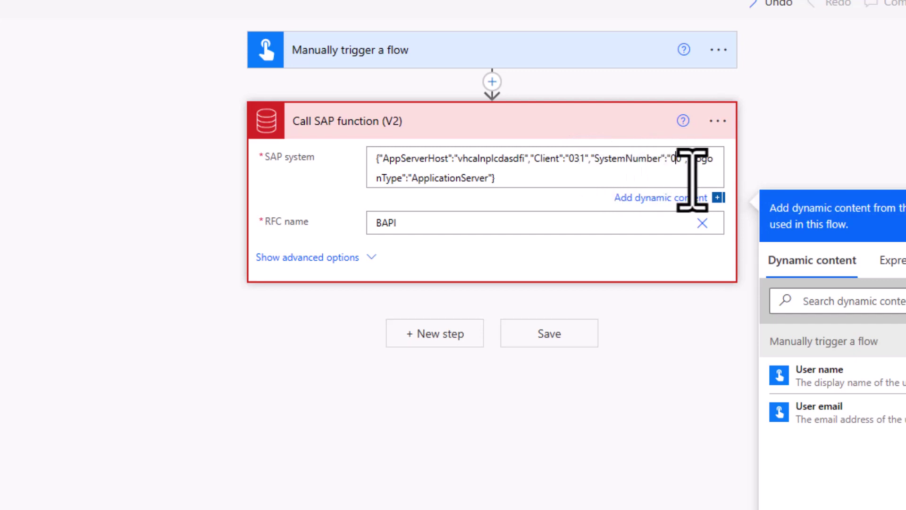
pyautogui.press('BackSpace')
pyautogui.write('1')
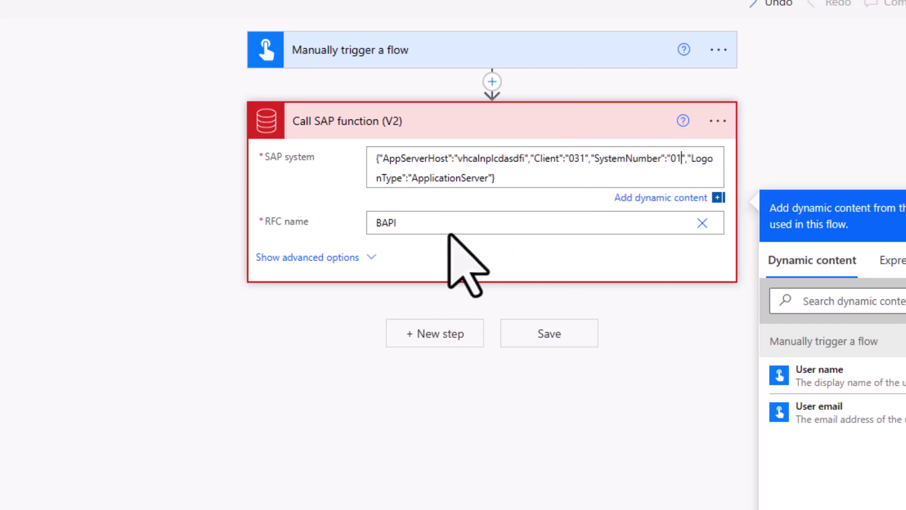
# Re-select the BAPI RFC name, then highlight the unknown-hostname error and the hostname in SAP system.
pyautogui.click(439, 223)
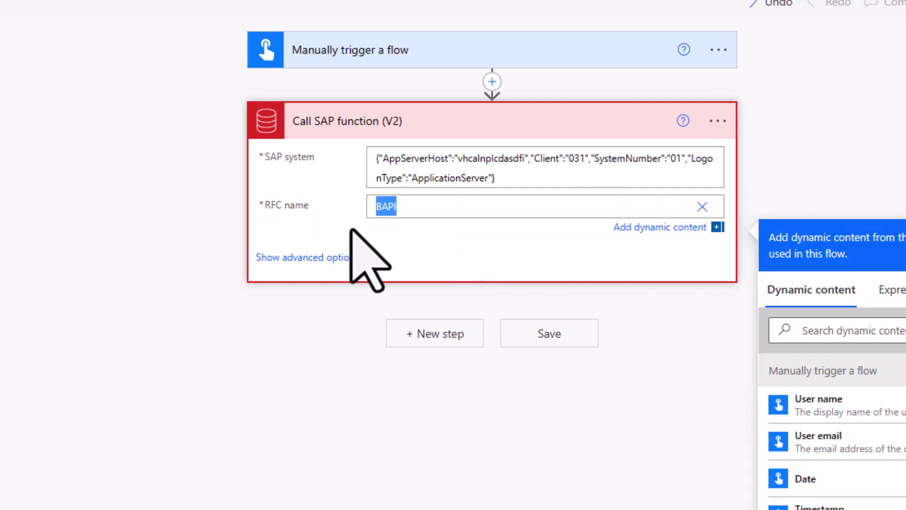
pyautogui.click(510, 178)
pyautogui.click(459, 227)
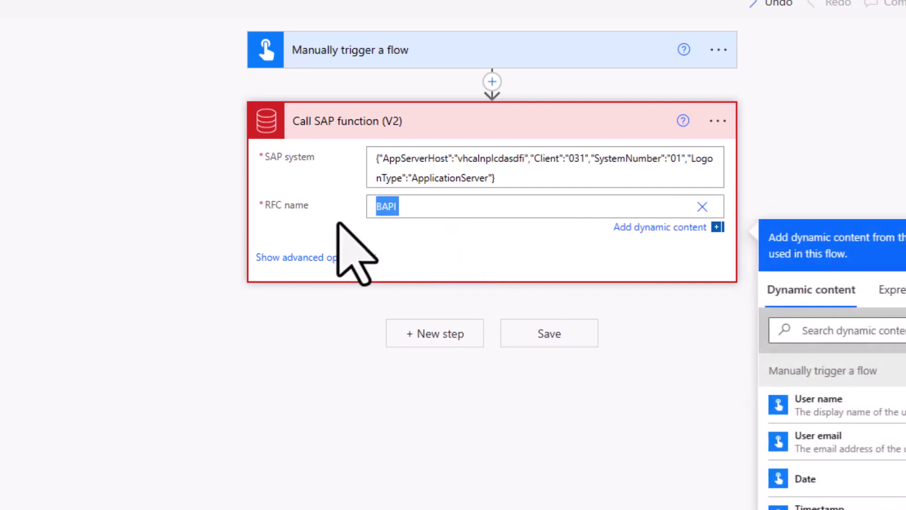
pyautogui.doubleClick(383, 206)
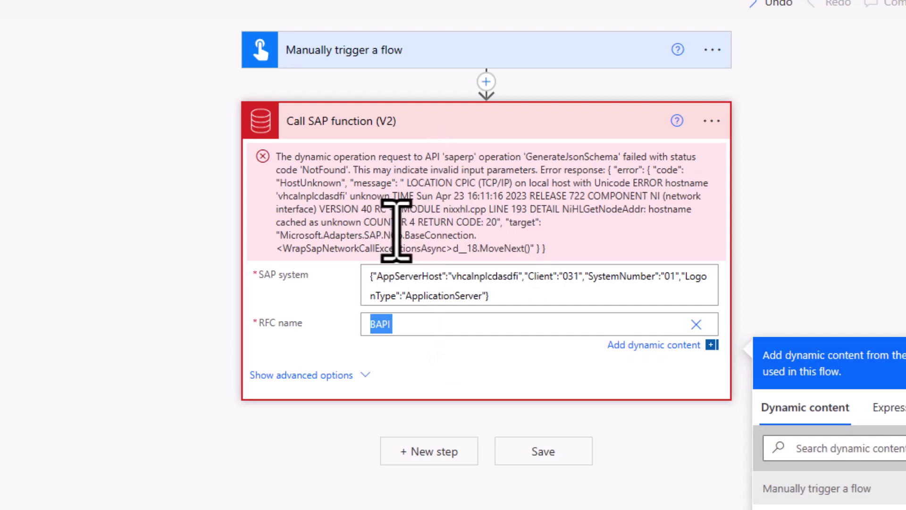
pyautogui.moveTo(711, 183); pyautogui.dragTo(390, 196)
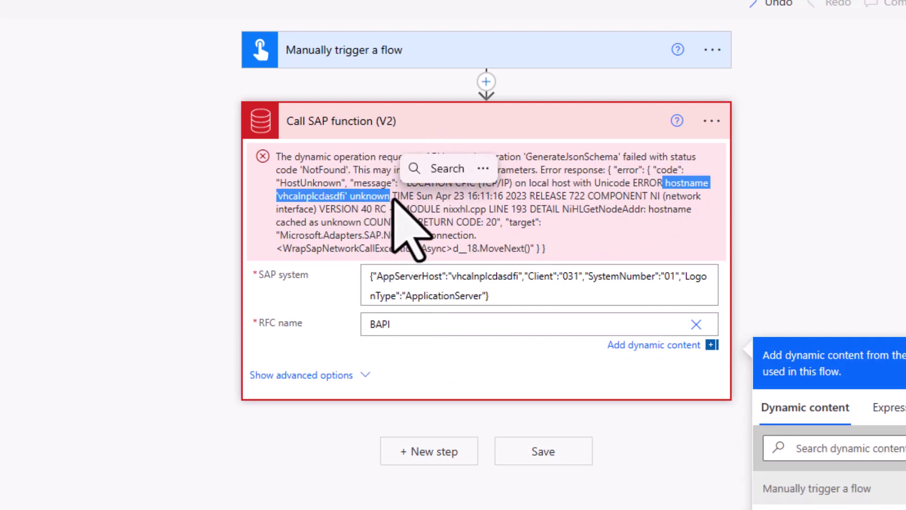
pyautogui.doubleClick(466, 282)
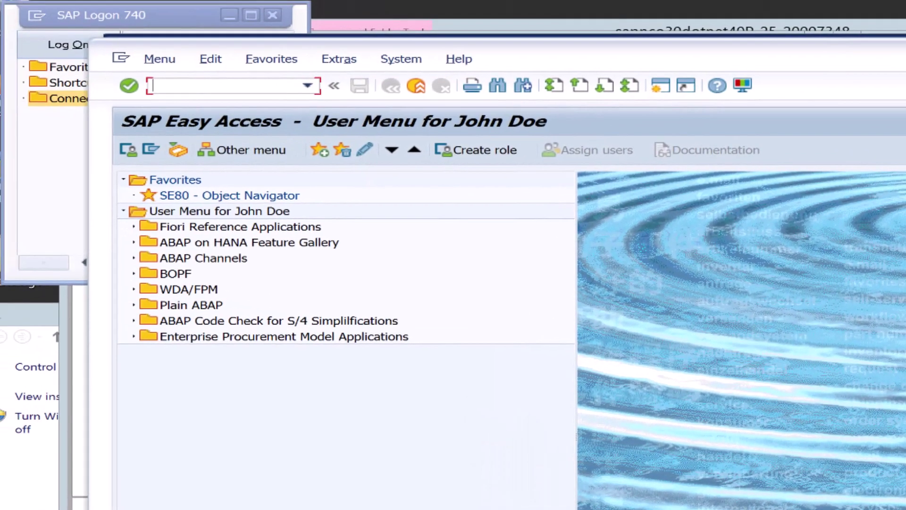
# Log off SAP, then enlarge SAP Logon and widen its connection list and Group/Server column.
pyautogui.hotkey('shift', 'F3')
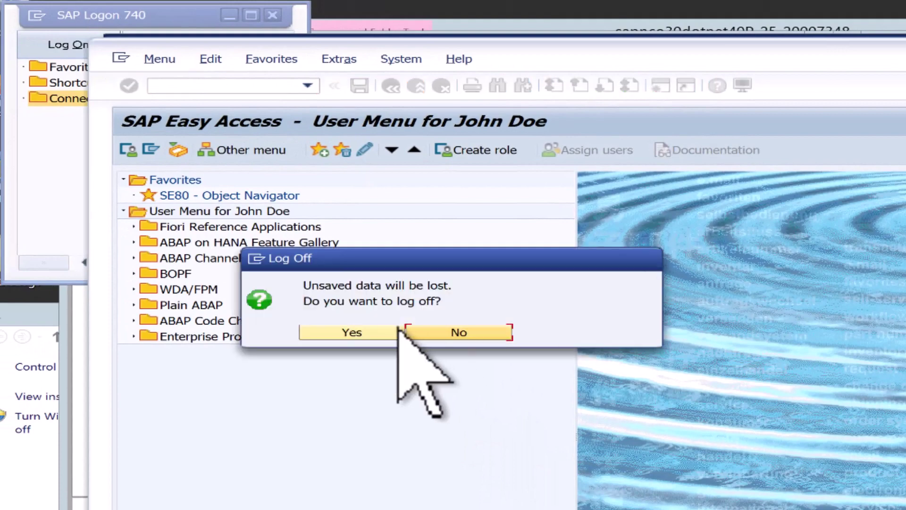
pyautogui.click(331, 330)
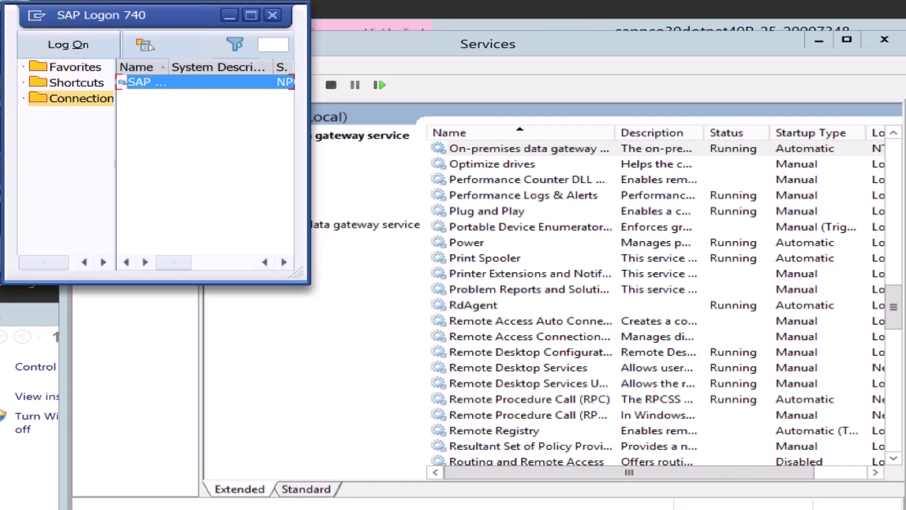
pyautogui.moveTo(302, 284); pyautogui.dragTo(654, 421)
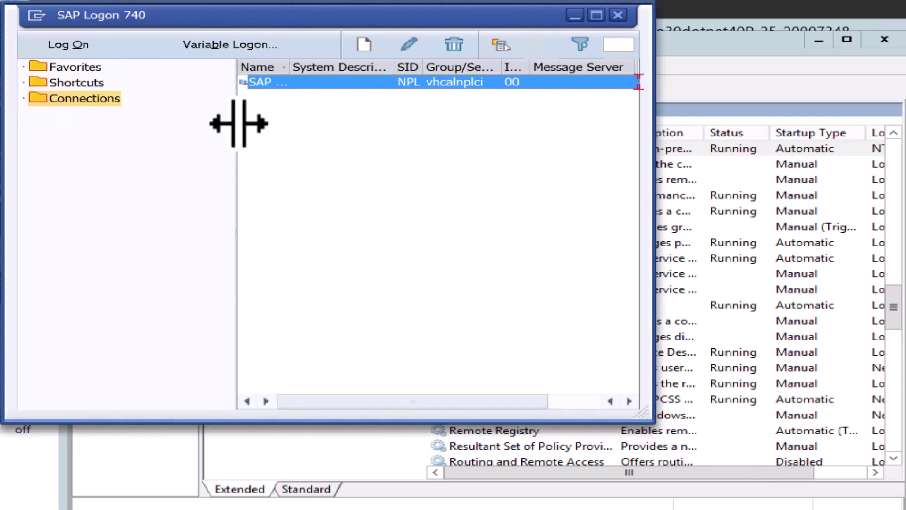
pyautogui.moveTo(236, 125); pyautogui.dragTo(165, 130)
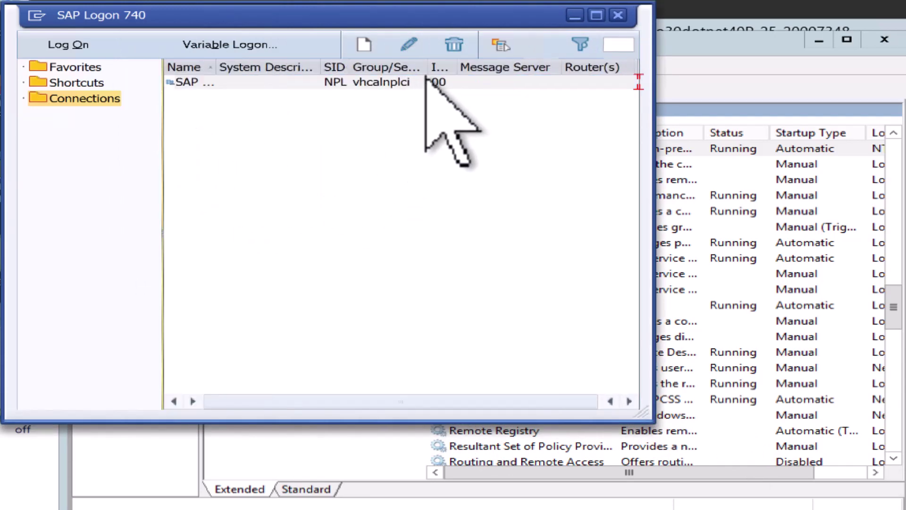
pyautogui.moveTo(430, 67); pyautogui.dragTo(520, 67)
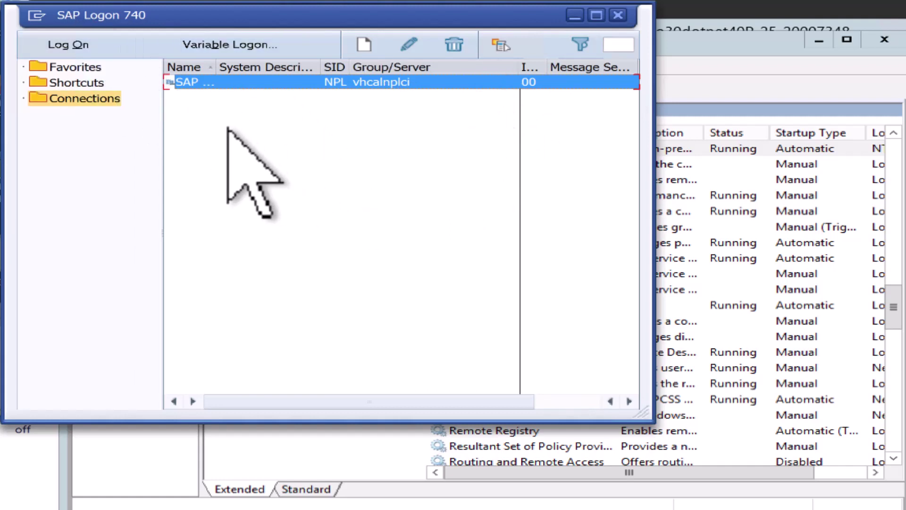
# Open the NPL connection's properties to read application server vhcalnplci and instance number 00.
pyautogui.rightClick(195, 85)
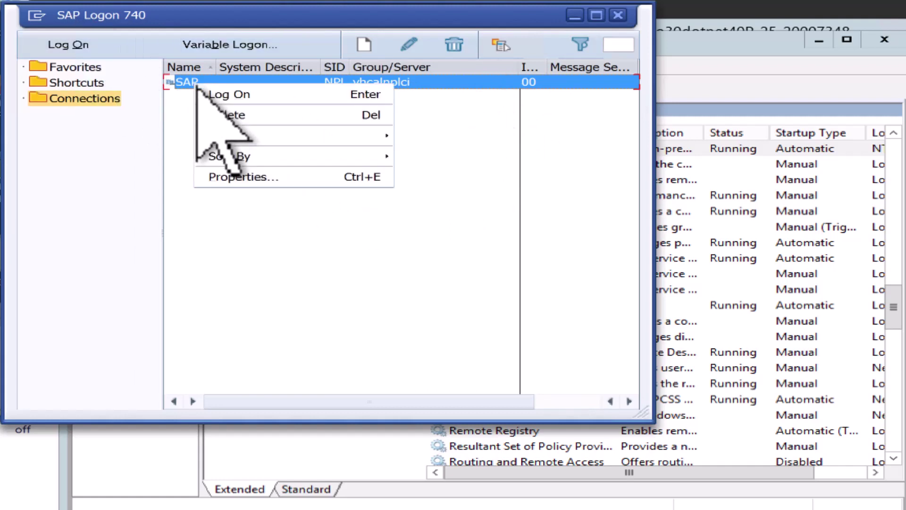
pyautogui.click(241, 178)
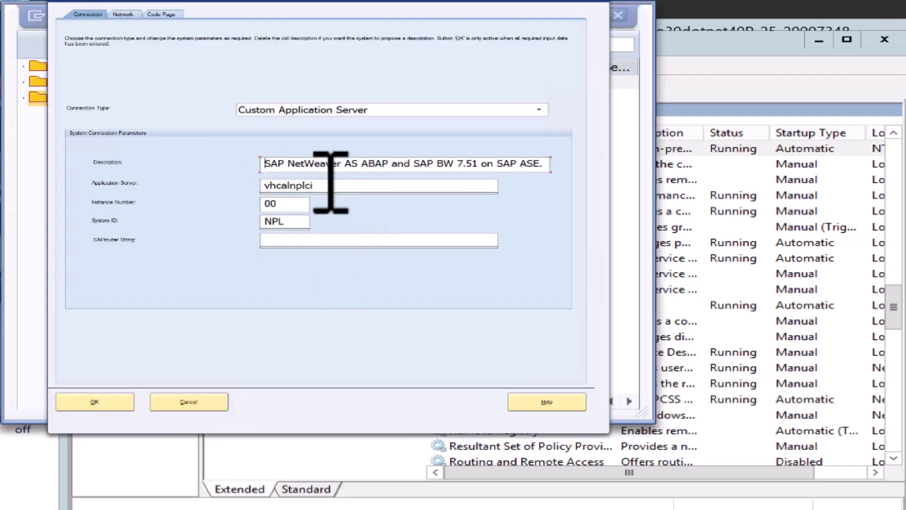
pyautogui.doubleClick(303, 186)
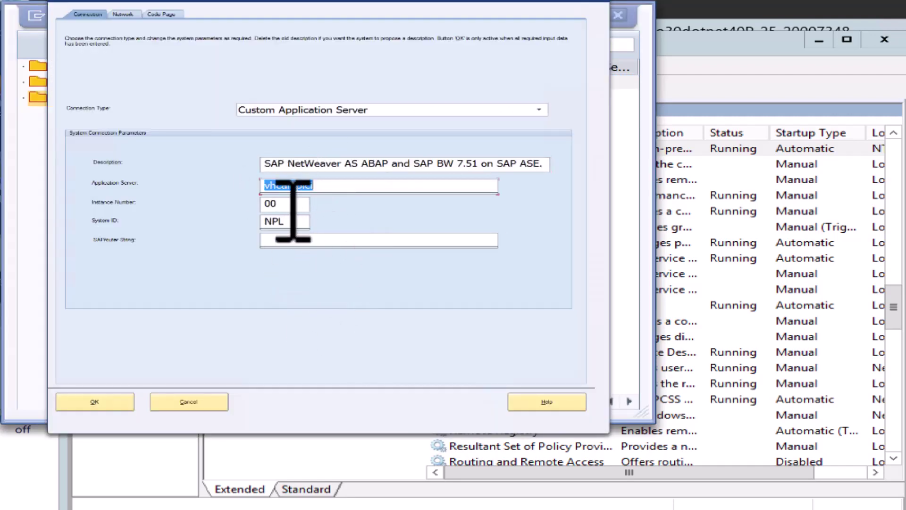
pyautogui.doubleClick(268, 204)
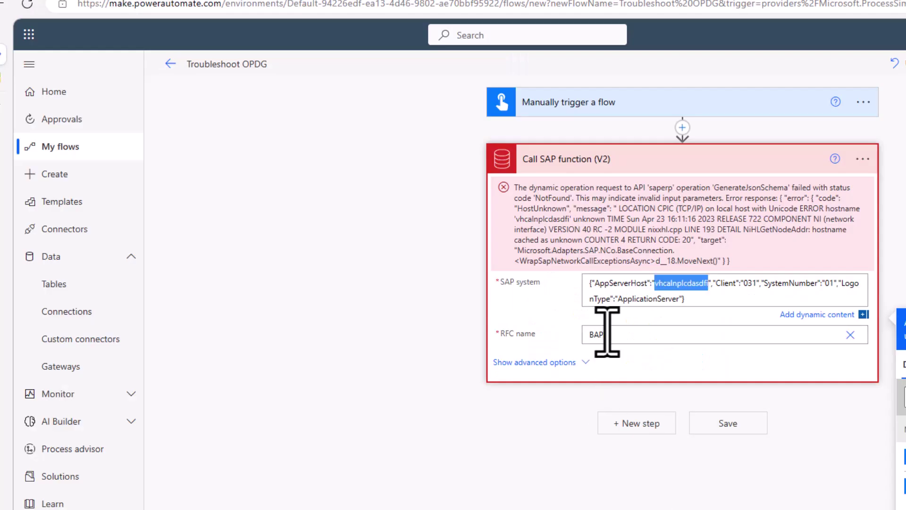
# Change the SAP system's SystemNumber from 01 to 00.
pyautogui.click(765, 289)
pyautogui.click(834, 285)
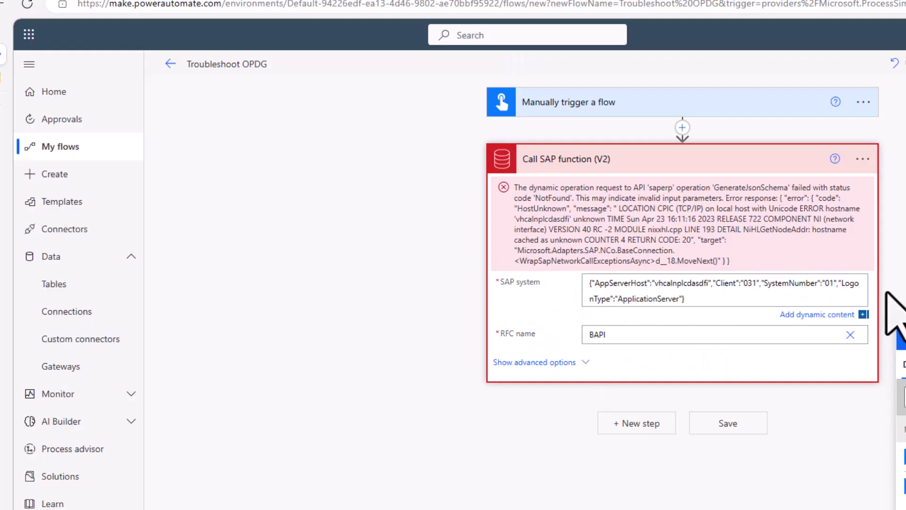
pyautogui.press('BackSpace')
pyautogui.write('00')
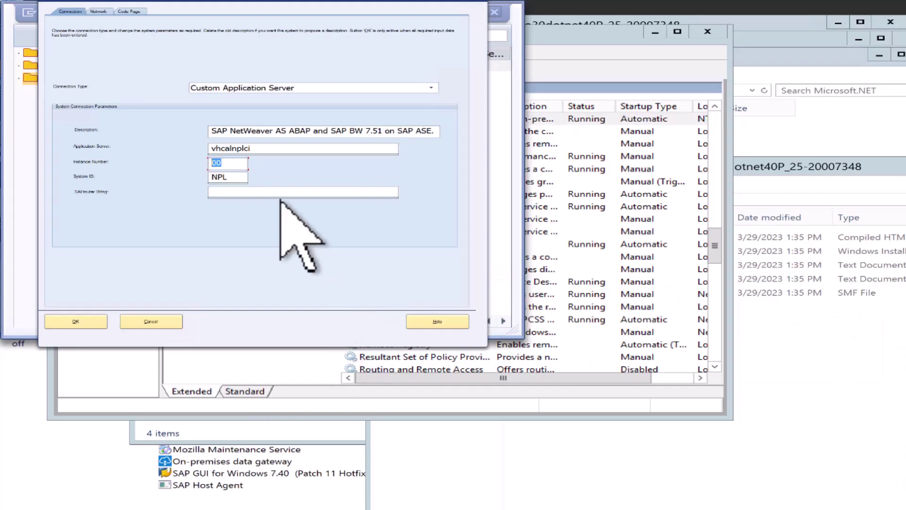
# Replace the wrong AppServerHost with vhcalnplci copied from SAP Logon, then close the properties.
pyautogui.moveTo(269, 147); pyautogui.dragTo(214, 147)
pyautogui.hotkey('ctrl', 'c')
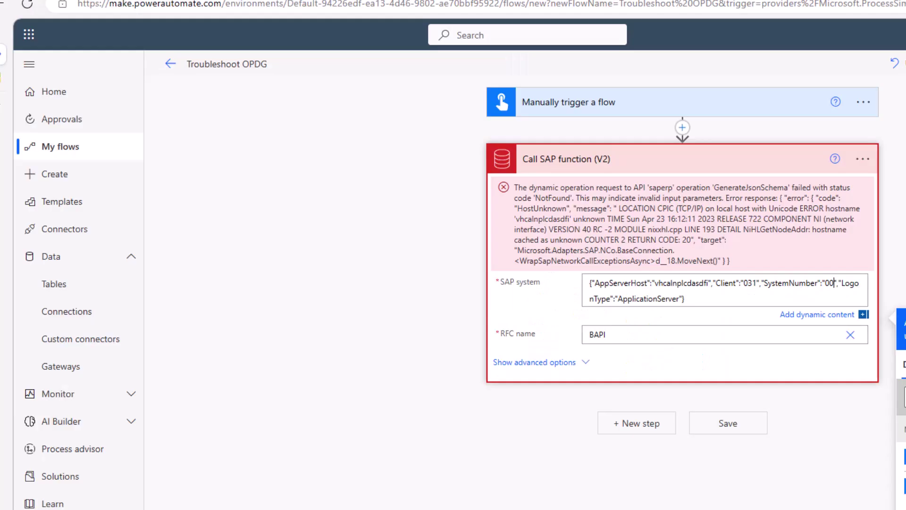
pyautogui.doubleClick(672, 283)
pyautogui.hotkey('ctrl', 'v')
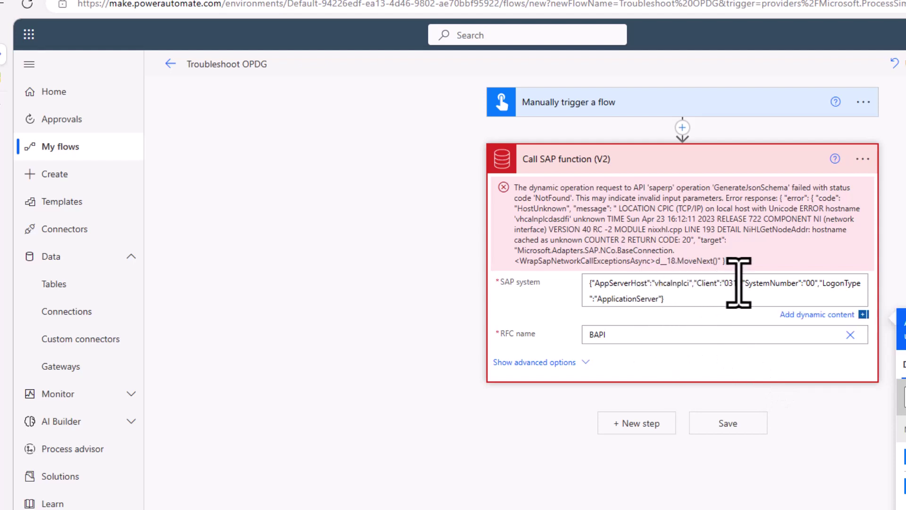
pyautogui.moveTo(741, 284); pyautogui.dragTo(697, 283)
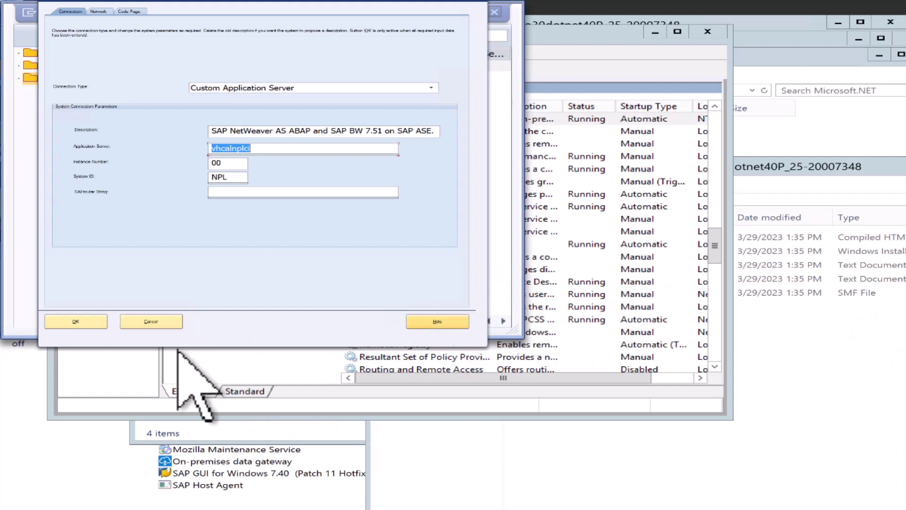
pyautogui.click(57, 322)
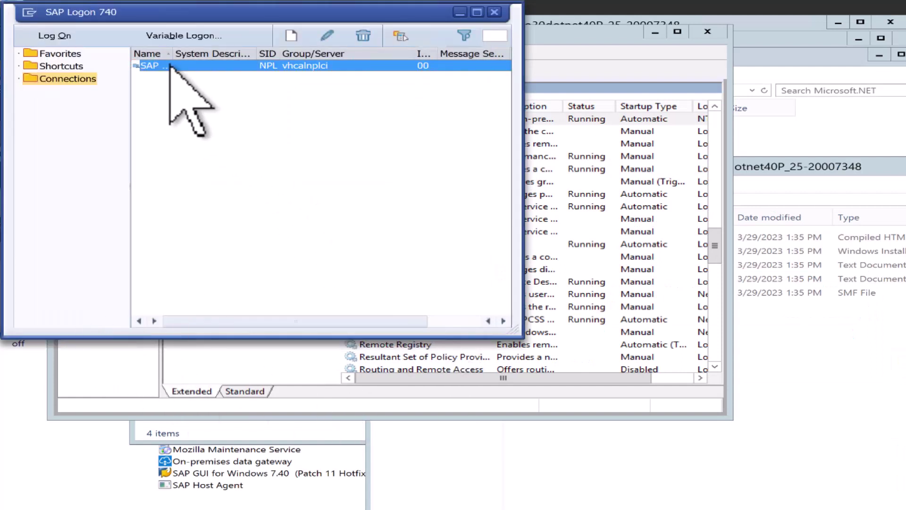
# Log on to NPL in client 001 with the test user's credentials and check the session's system information.
pyautogui.doubleClick(170, 66)
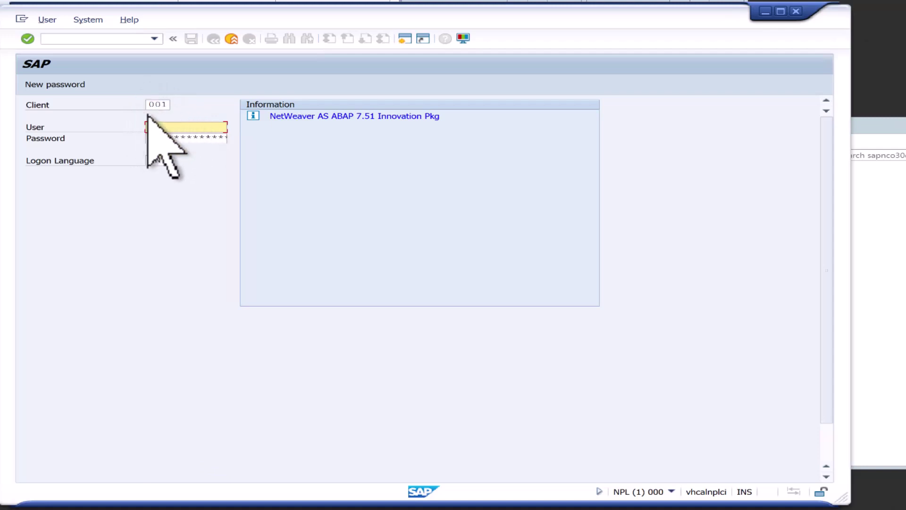
pyautogui.click(159, 104)
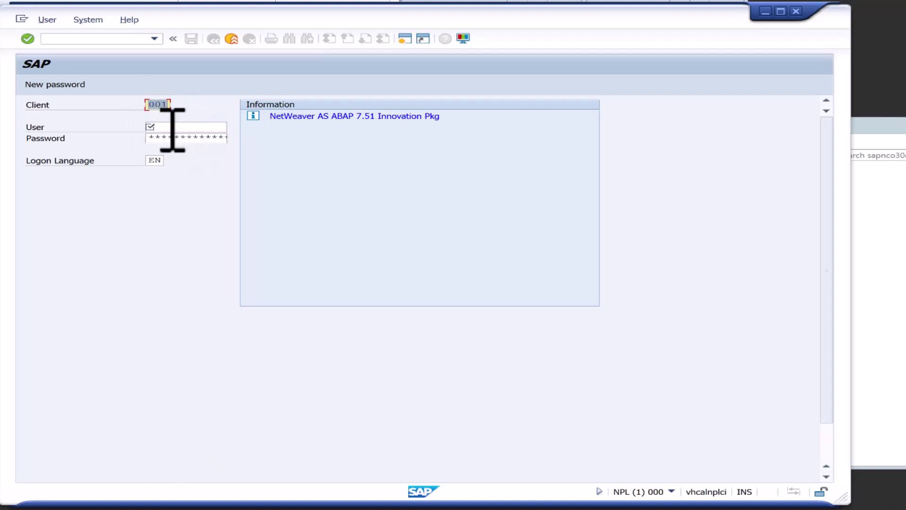
pyautogui.click(172, 127)
pyautogui.write('dev')
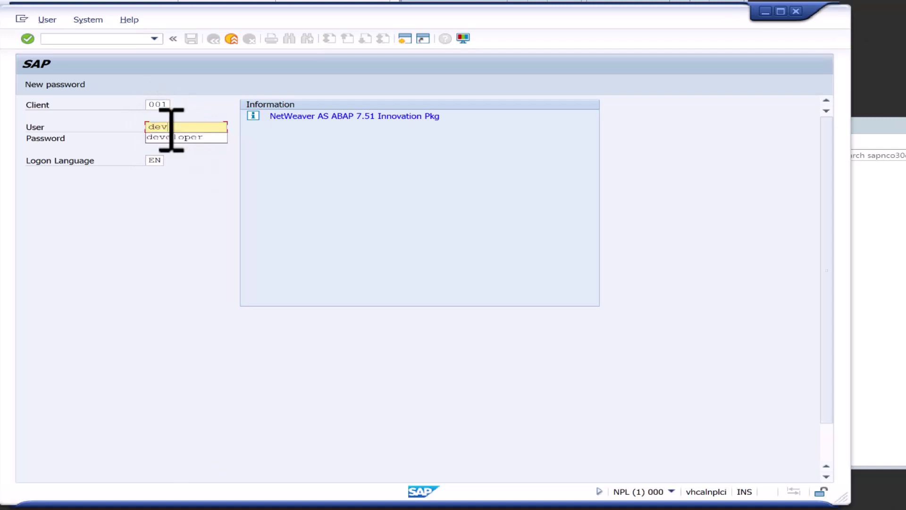
pyautogui.press('Escape')
pyautogui.write('eloper')
pyautogui.press('Tab')
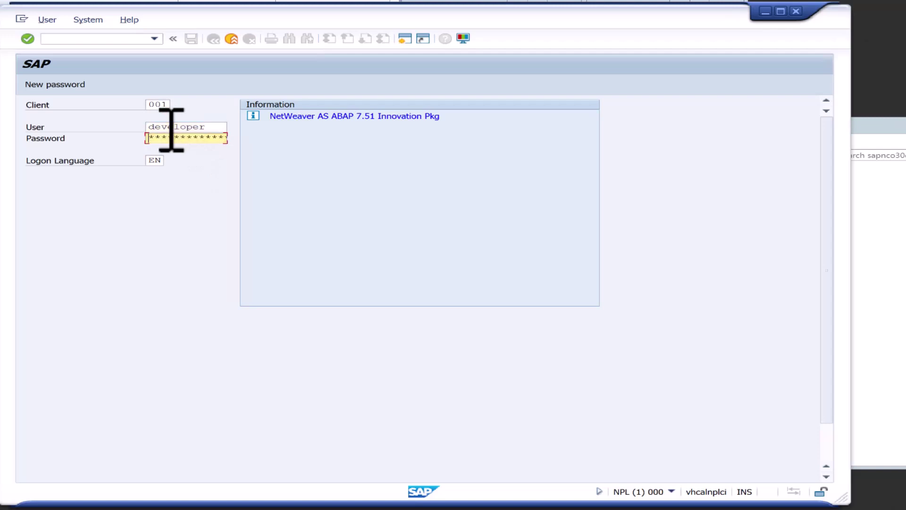
pyautogui.press('Return')
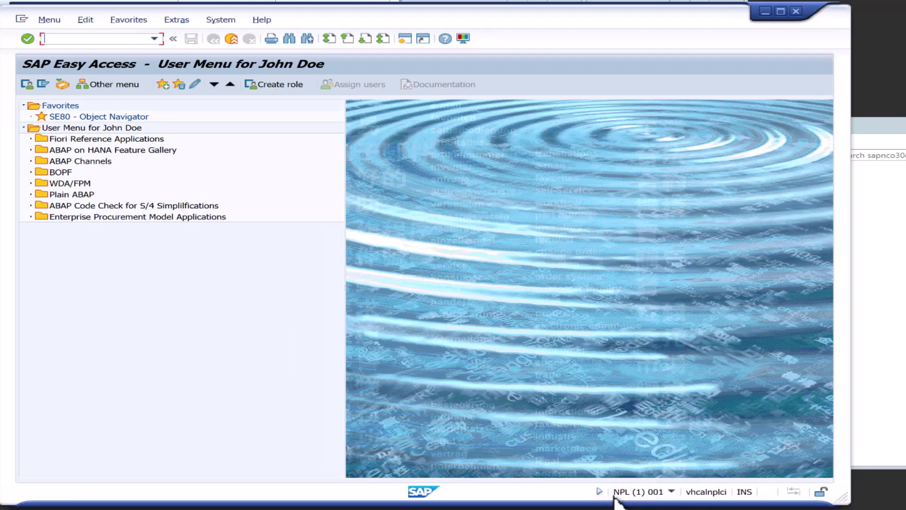
pyautogui.click(671, 492)
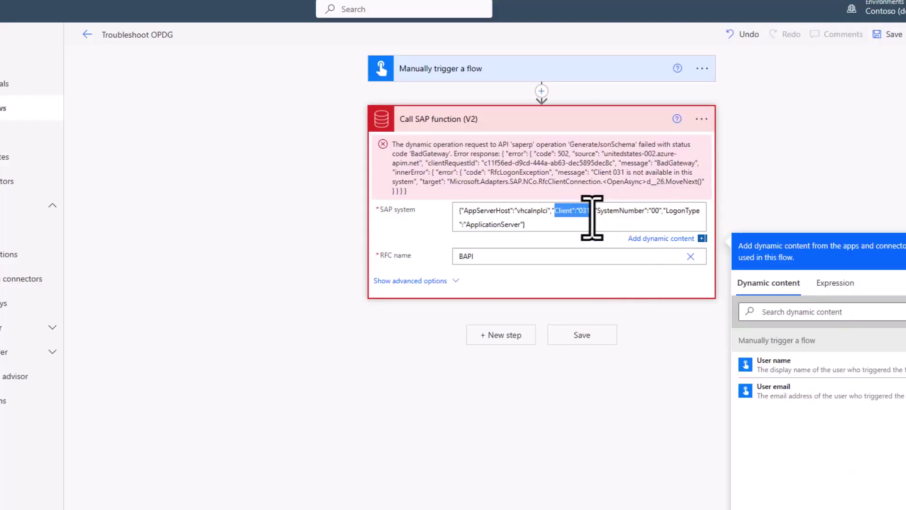
# Append _ to the RFC name BAPI and examine the FU_NOT_FOUND error about function BAPI_.
pyautogui.click(587, 213)
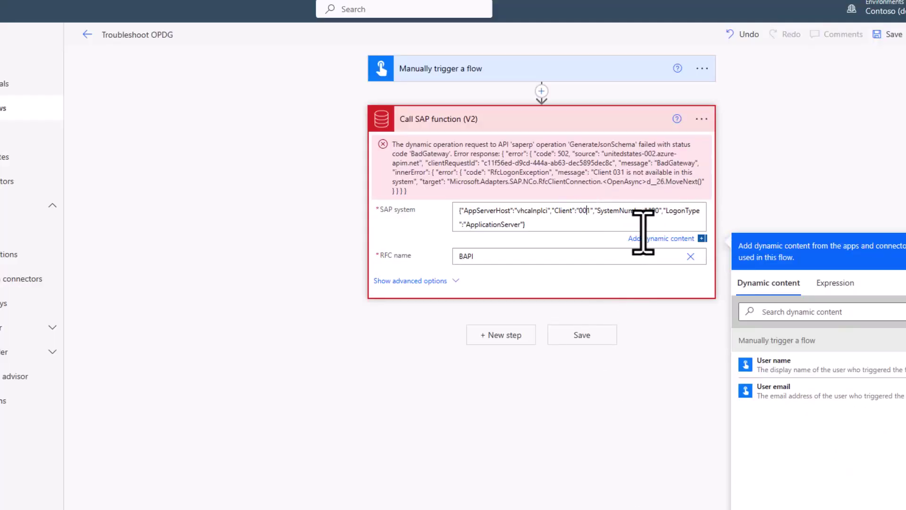
pyautogui.click(506, 259)
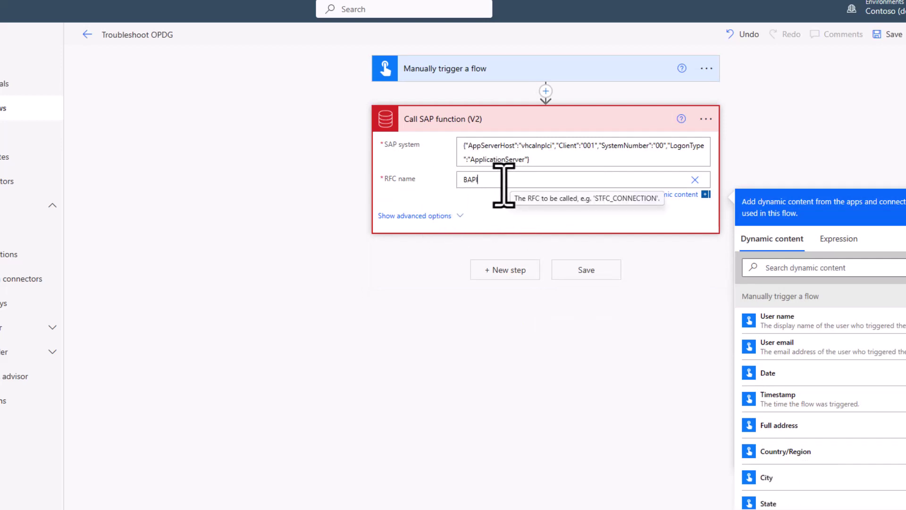
pyautogui.write('_')
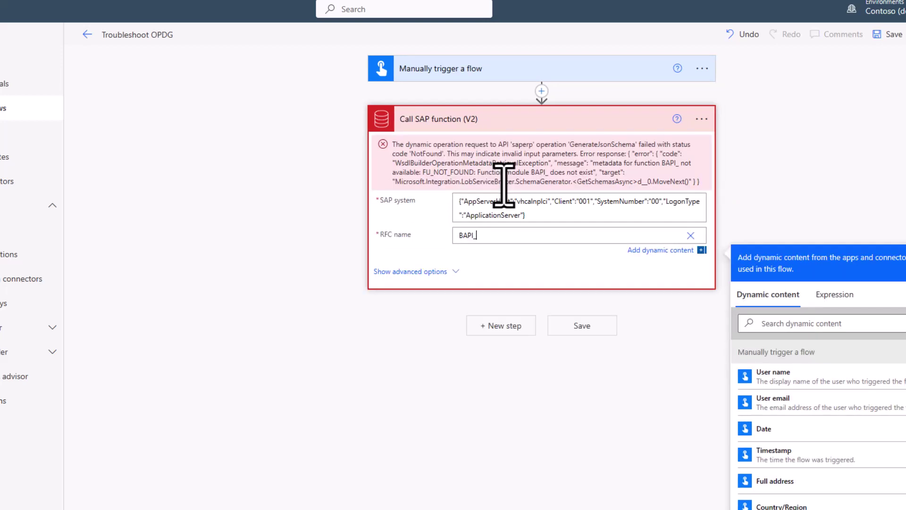
pyautogui.moveTo(599, 163); pyautogui.dragTo(689, 163)
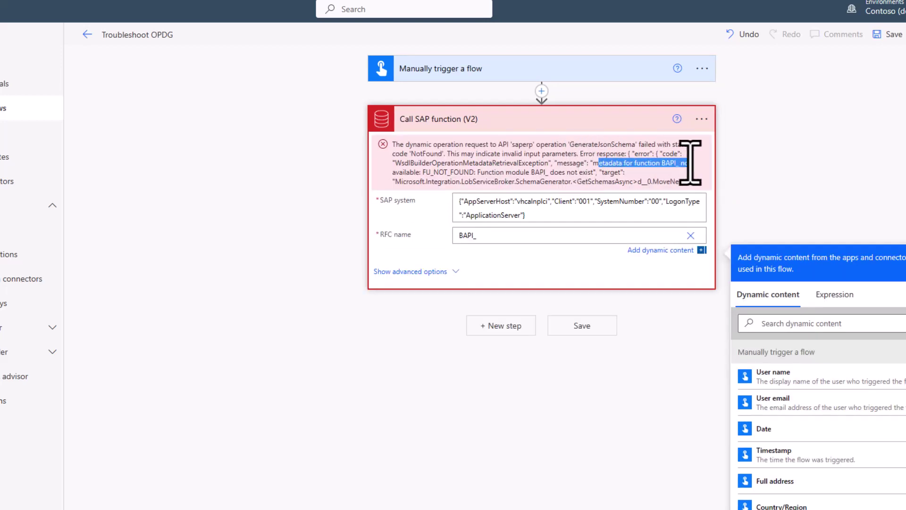
pyautogui.moveTo(455, 236); pyautogui.dragTo(531, 243)
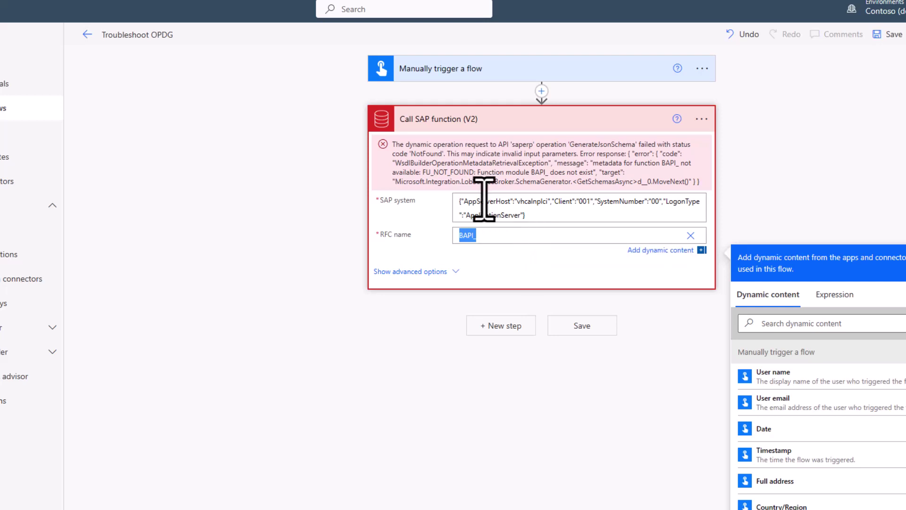
pyautogui.moveTo(423, 173); pyautogui.dragTo(431, 174)
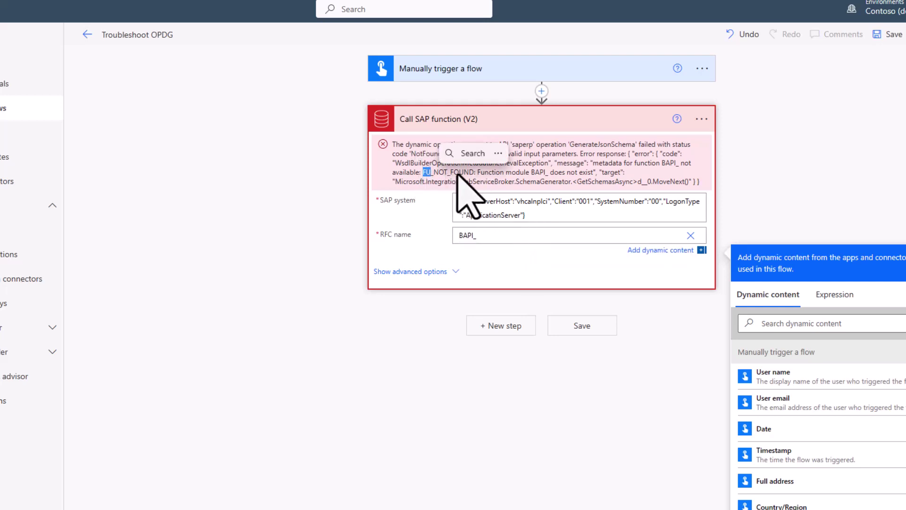
pyautogui.doubleClick(492, 238)
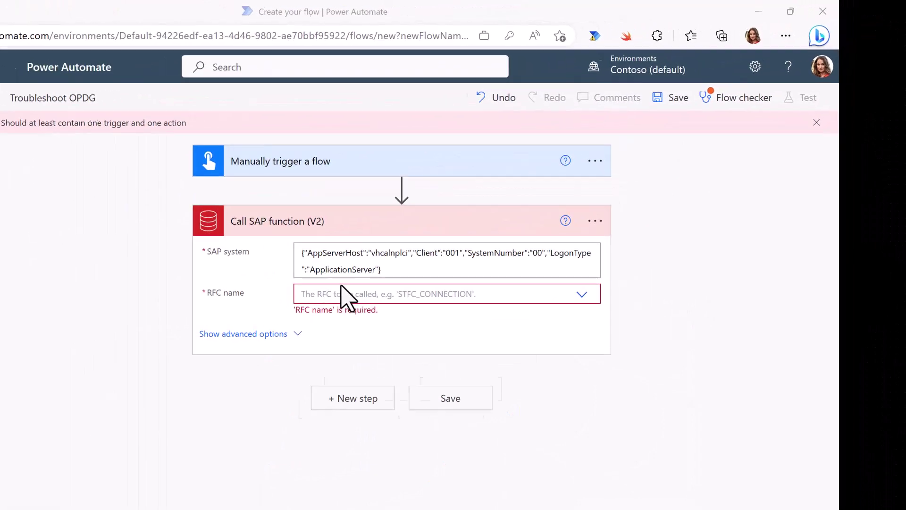
# Enter B as the RFC name and expand the error showing no RFC authorization for RFCPING.
pyautogui.click(337, 296)
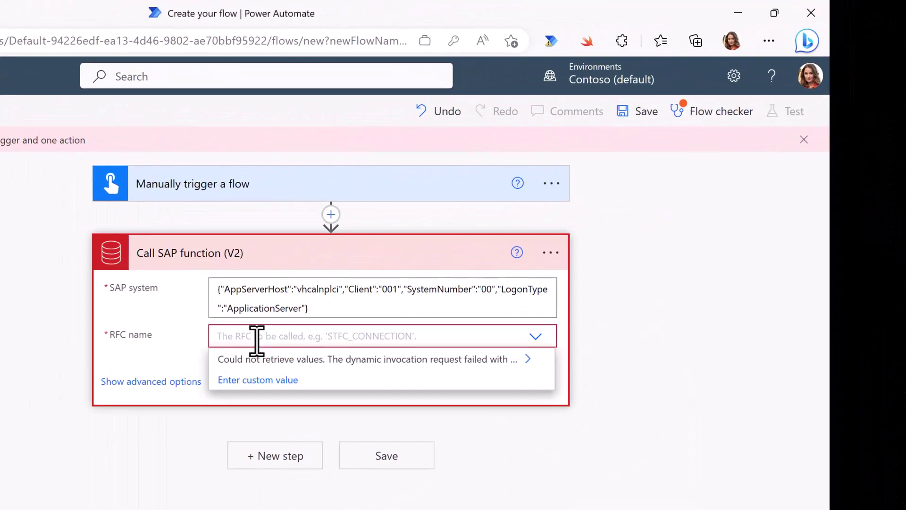
pyautogui.write('BAPI')
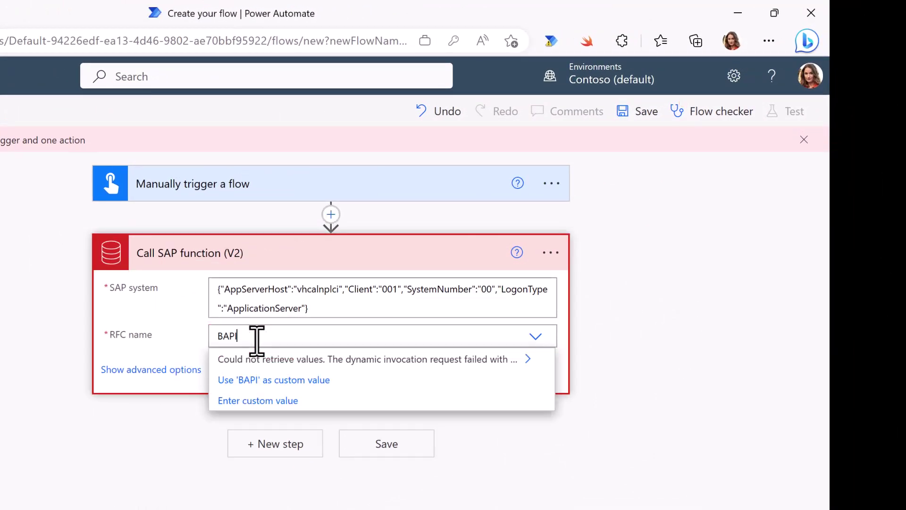
pyautogui.click(527, 360)
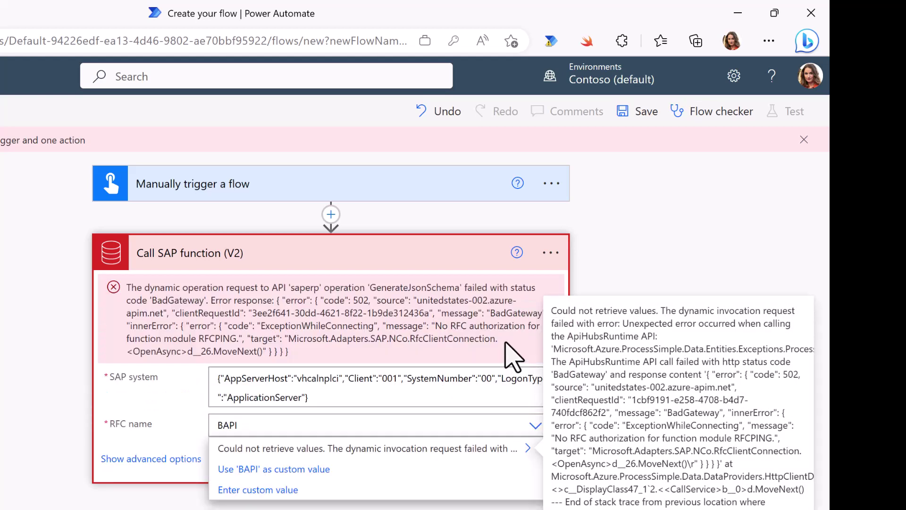
pyautogui.moveTo(435, 325); pyautogui.dragTo(237, 339)
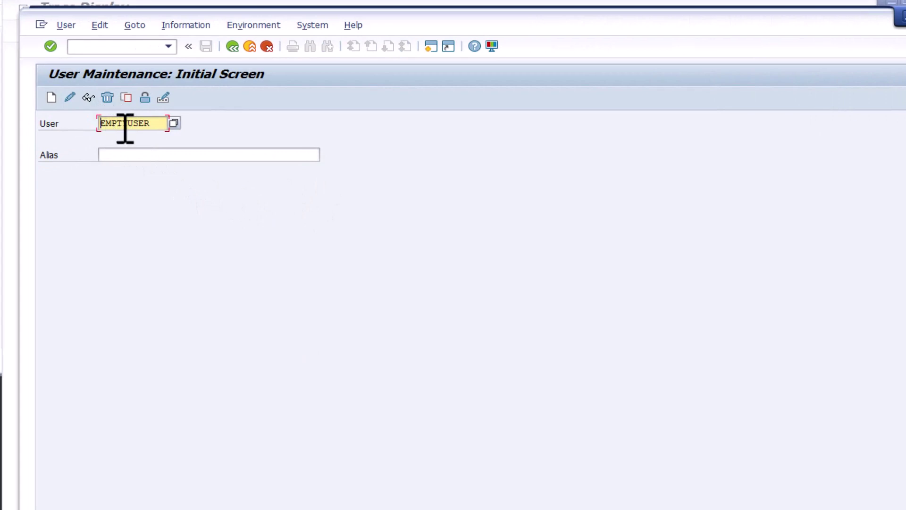
# In SU01 change mode, confirm the test user's Roles and Profiles tabs are empty.
pyautogui.click(69, 97)
pyautogui.click(451, 173)
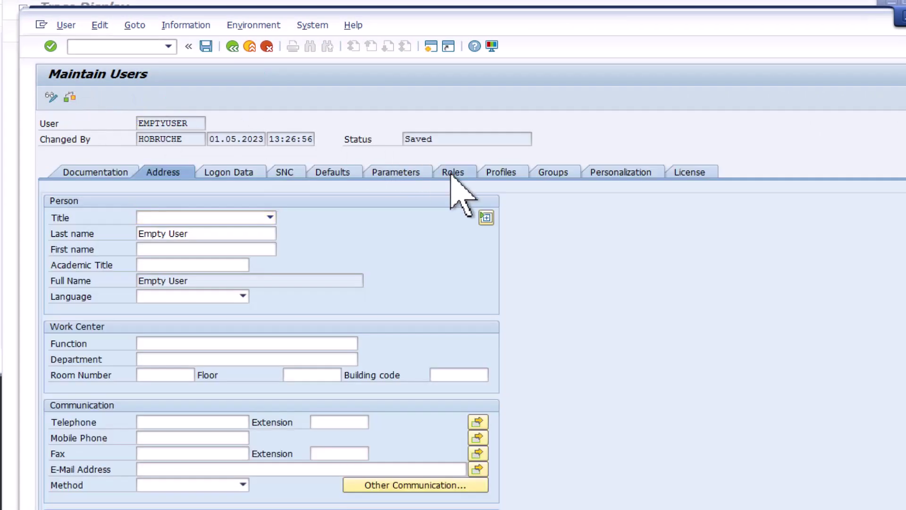
pyautogui.click(506, 175)
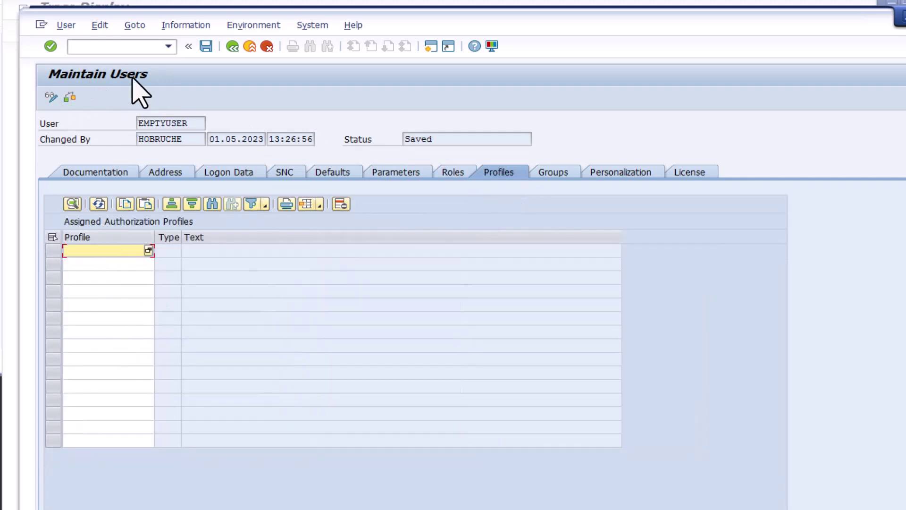
# Run /nst01 and switch on the system trace for authorization checks.
pyautogui.click(131, 47)
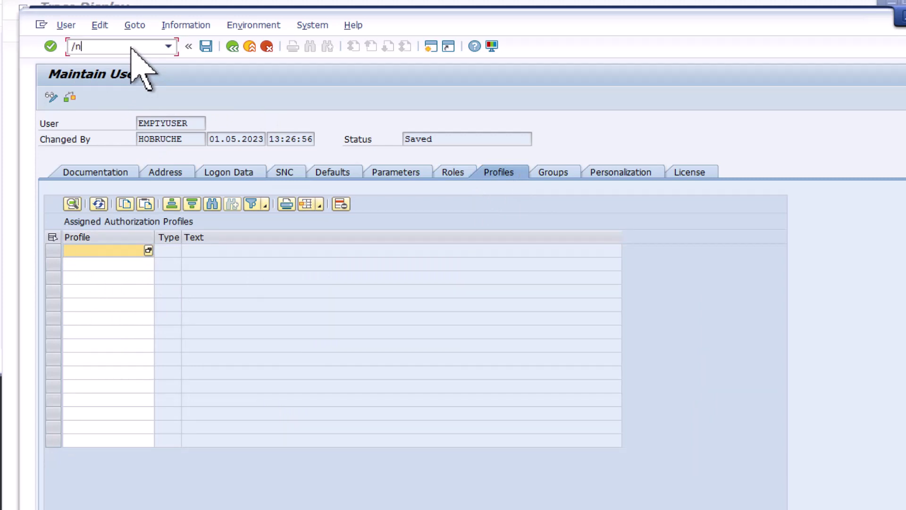
pyautogui.write('/nst01')
pyautogui.press('Return')
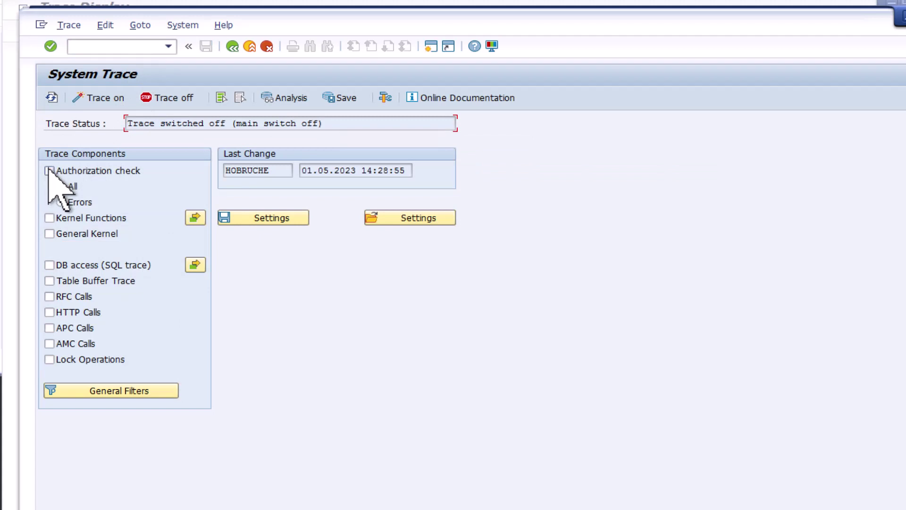
pyautogui.click(109, 100)
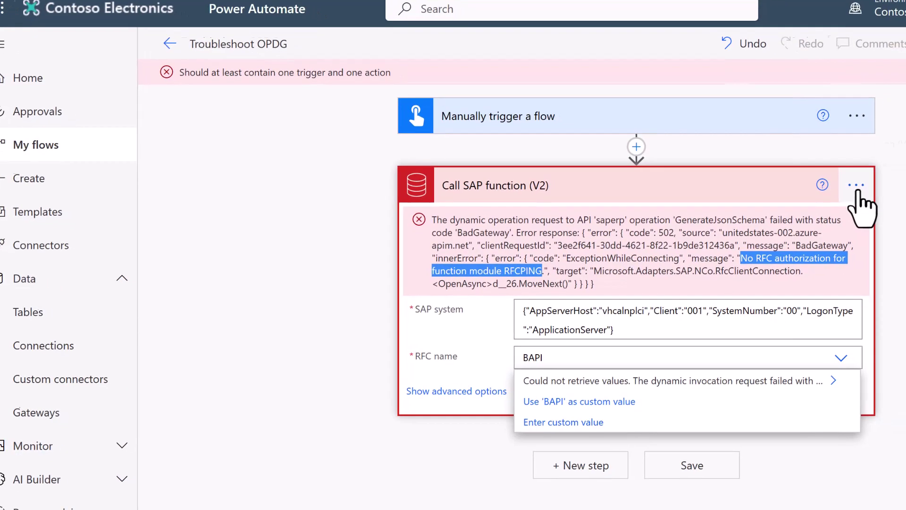
# Open the SAP action's settings and switch it to another connection.
pyautogui.click(876, 183)
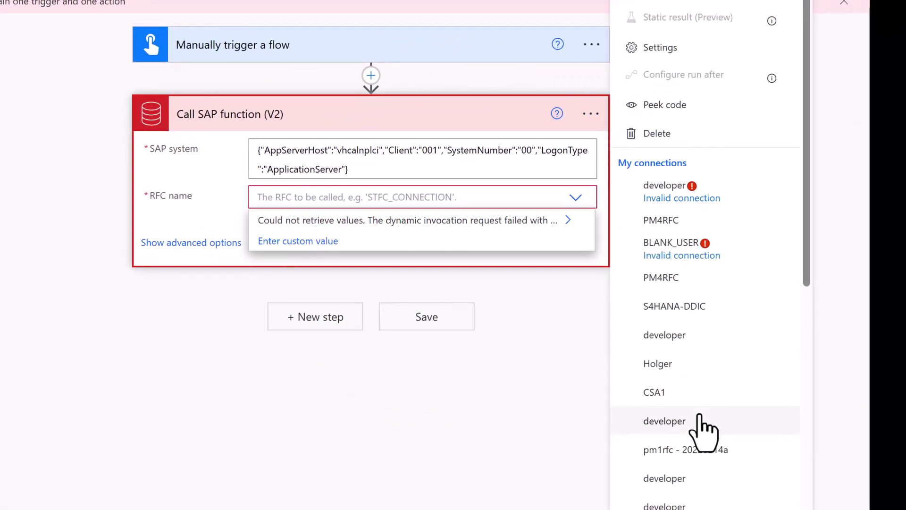
pyautogui.scroll(-8, 703, 429)
pyautogui.click(677, 486)
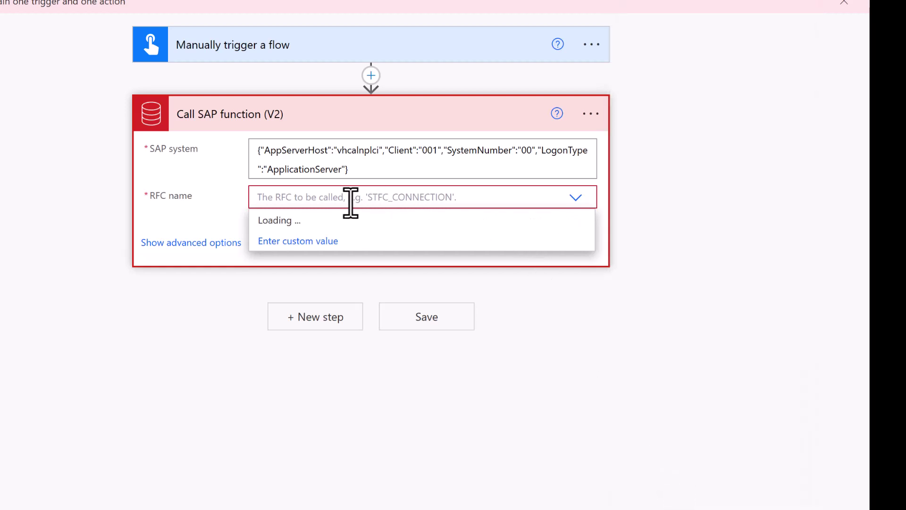
# Enter BAPI_ as the RFC name so the matching functions load.
pyautogui.write('BAPI')
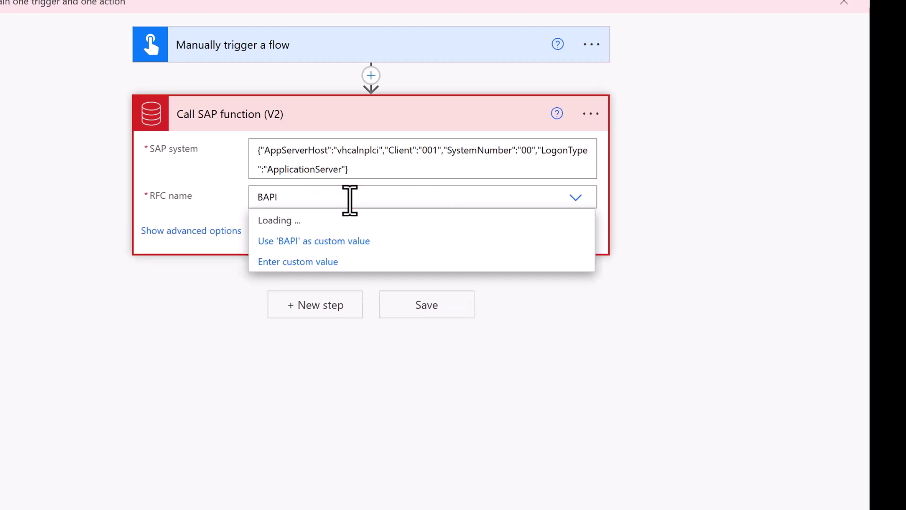
pyautogui.write('_')
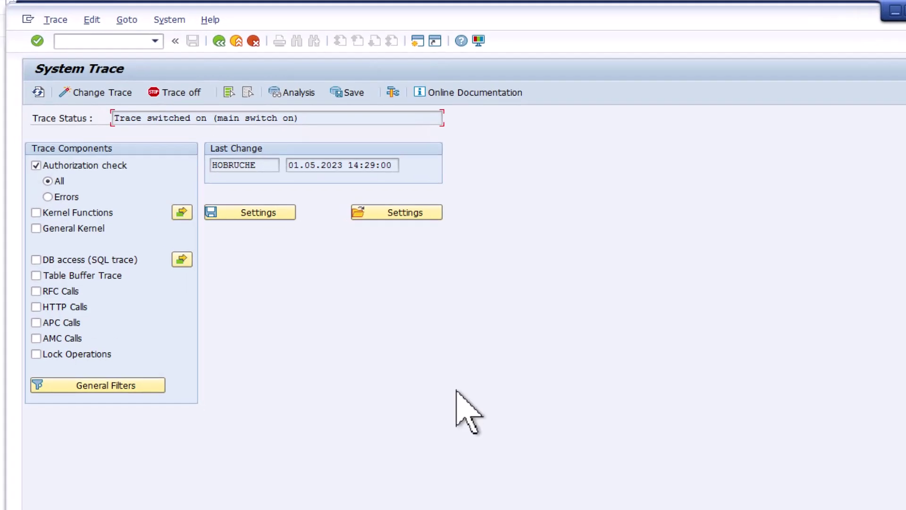
# Stop the trace and display its records from 10:19:33, revealing S_RFC checks for RFC_FUNCTION_SEARCH.
pyautogui.click(179, 92)
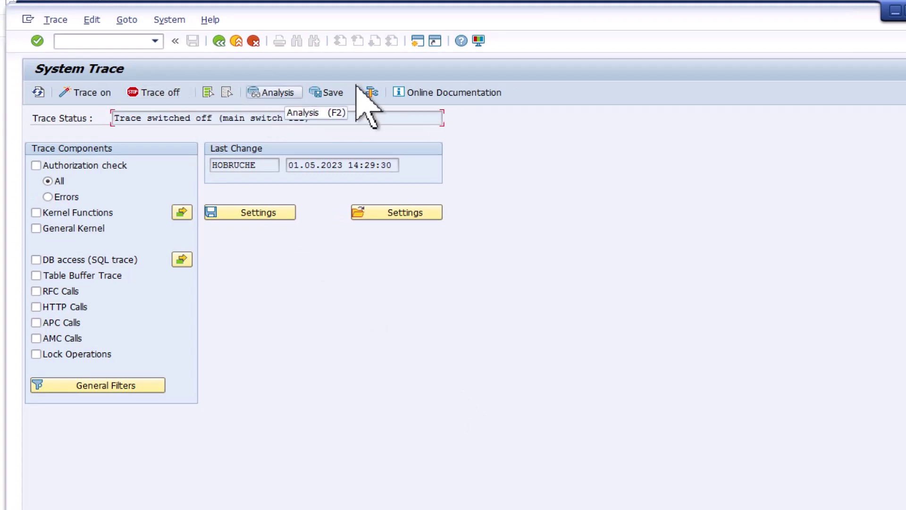
pyautogui.click(278, 93)
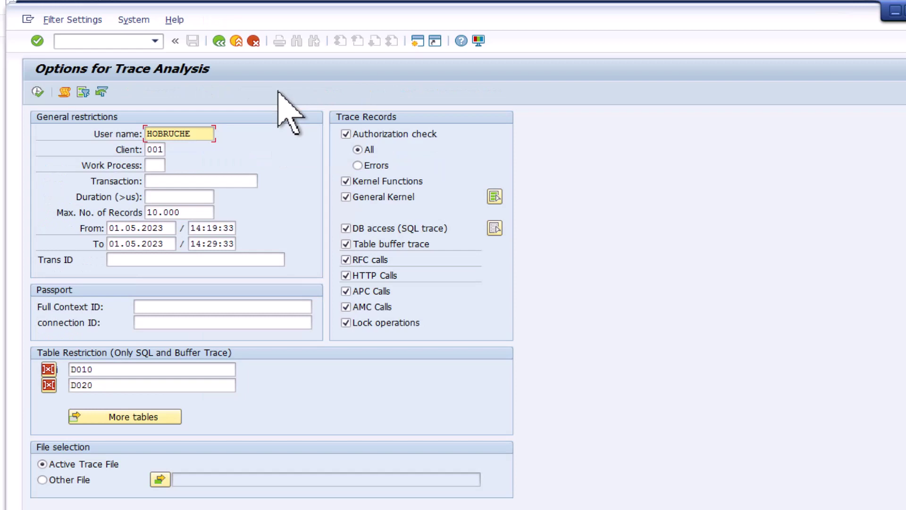
pyautogui.click(196, 228)
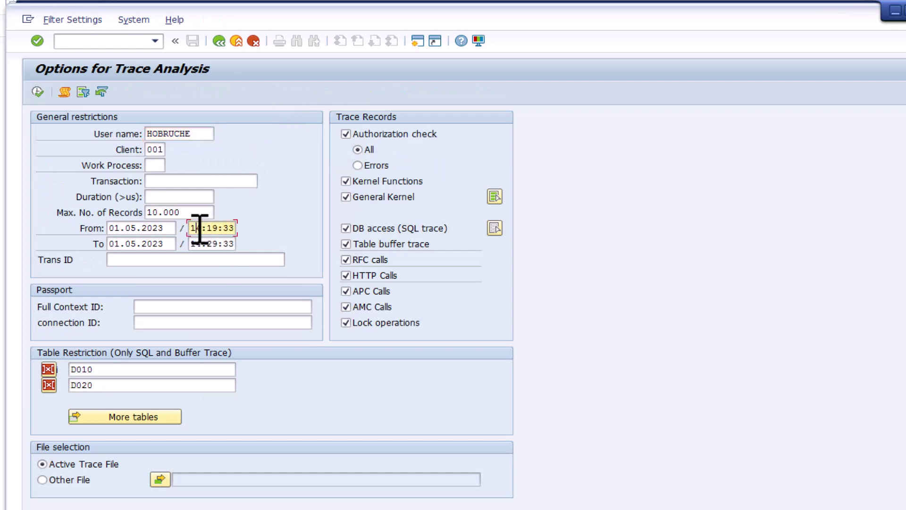
pyautogui.write('0')
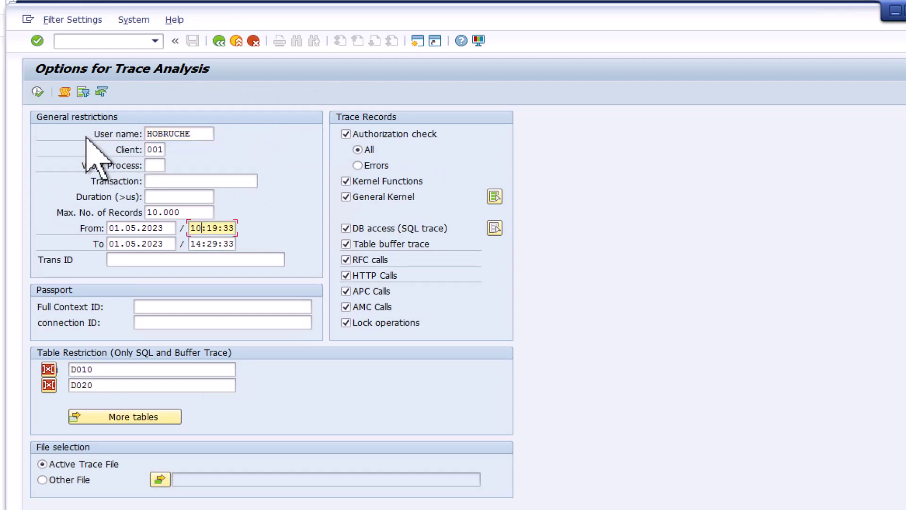
pyautogui.click(38, 92)
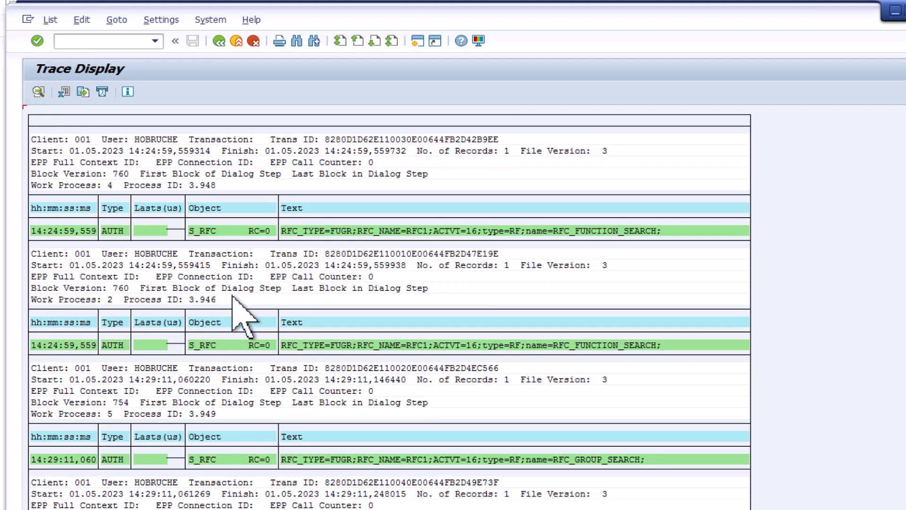
pyautogui.scroll(-3, 845, 333)
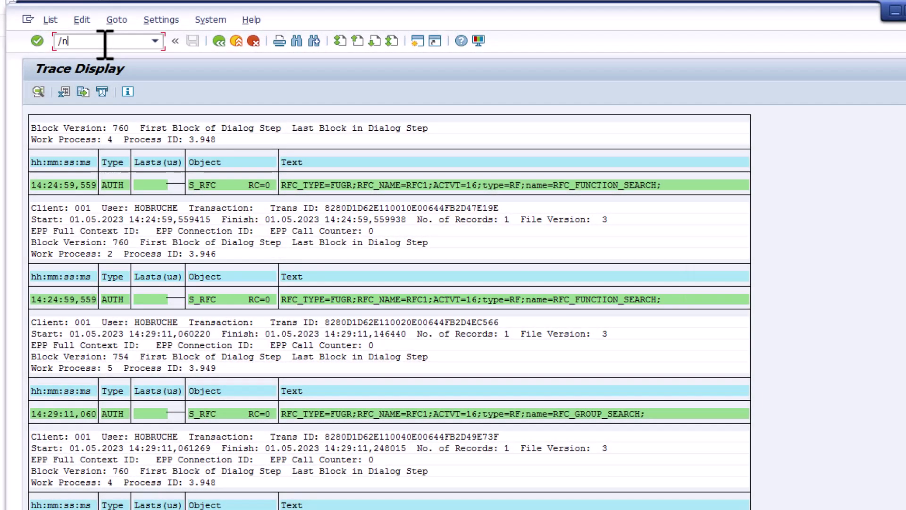
pyautogui.press('Return')
# Create single role ZRFCROLE with the proposed profile name and edit authorizations without a template.
pyautogui.write('ZRFCROLE')
pyautogui.click(385, 138)
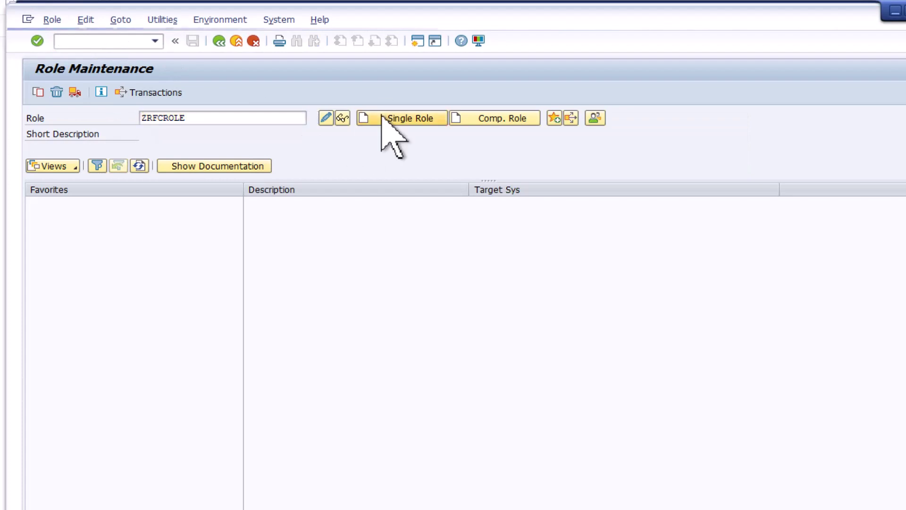
pyautogui.click(323, 198)
pyautogui.click(231, 279)
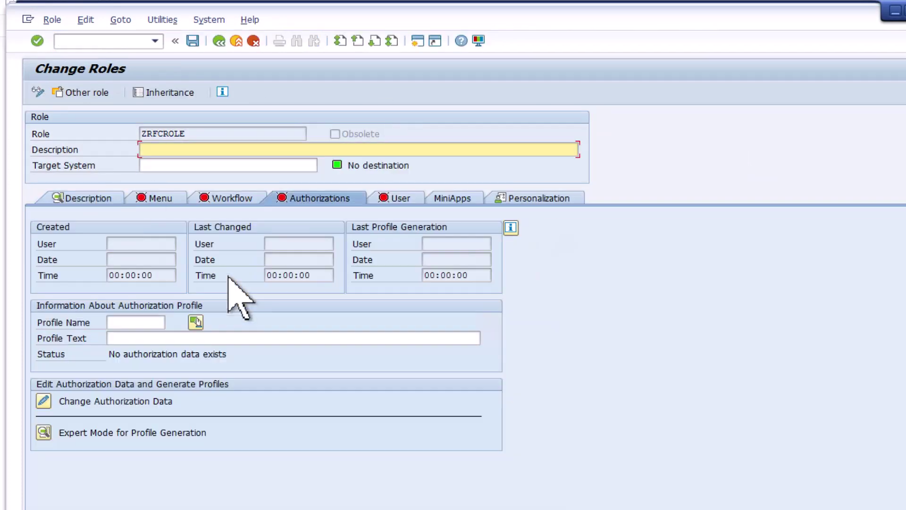
pyautogui.click(184, 321)
pyautogui.click(42, 400)
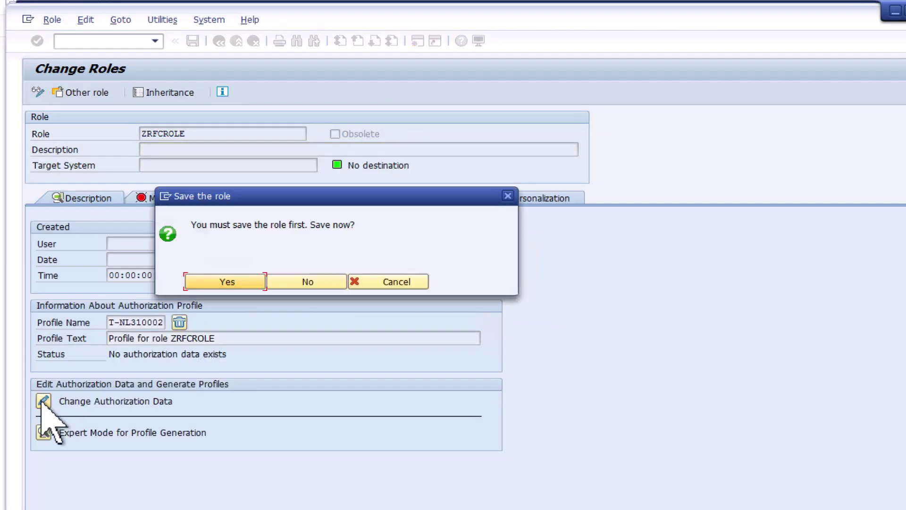
pyautogui.click(228, 280)
pyautogui.click(447, 432)
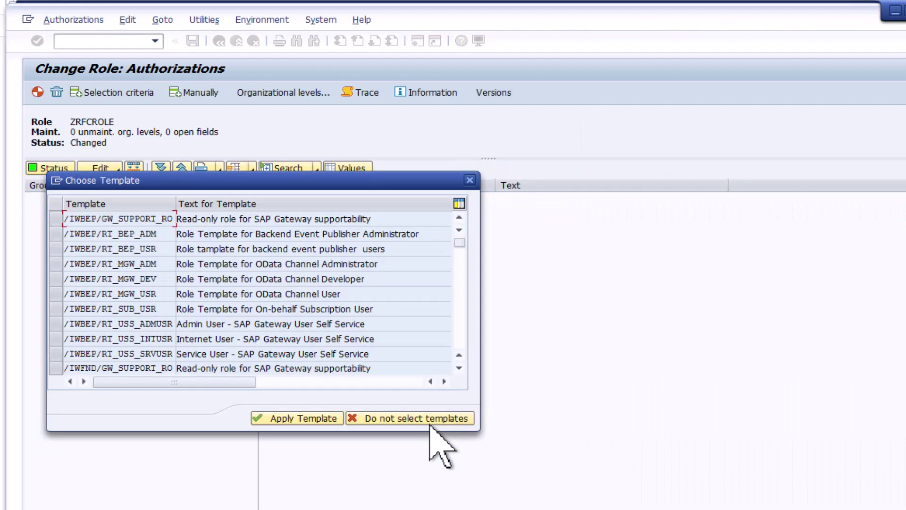
pyautogui.click(425, 473)
# Add S_RFC with RFC_TYPE FUGR, RFC_NAME RFC_FUNCTION_SEARCH and ACTVT 16 (Execute).
pyautogui.click(201, 93)
pyautogui.write('S_')
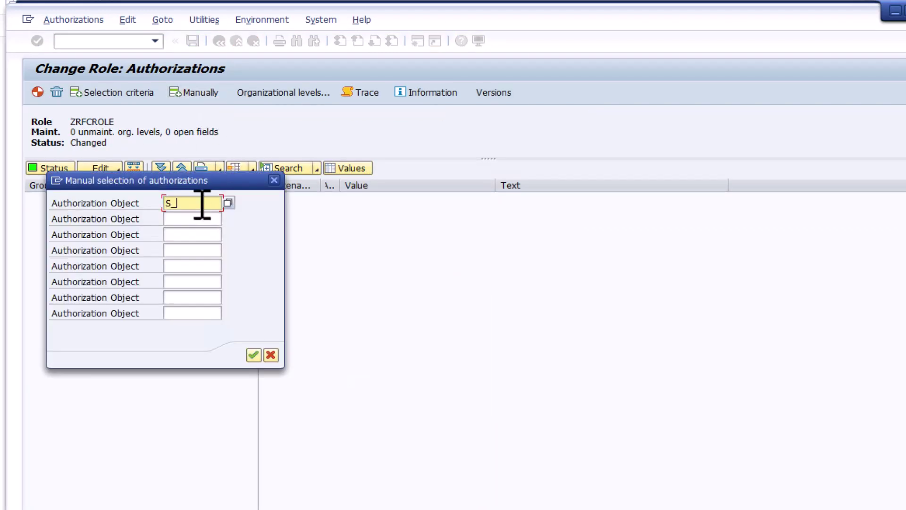
pyautogui.write('RFC')
pyautogui.press('Return')
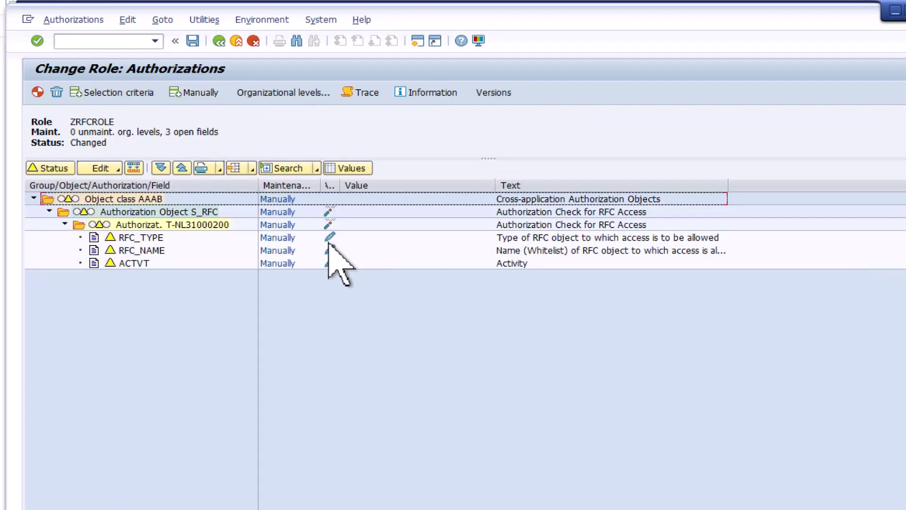
pyautogui.click(329, 237)
pyautogui.click(45, 249)
pyautogui.click(236, 508)
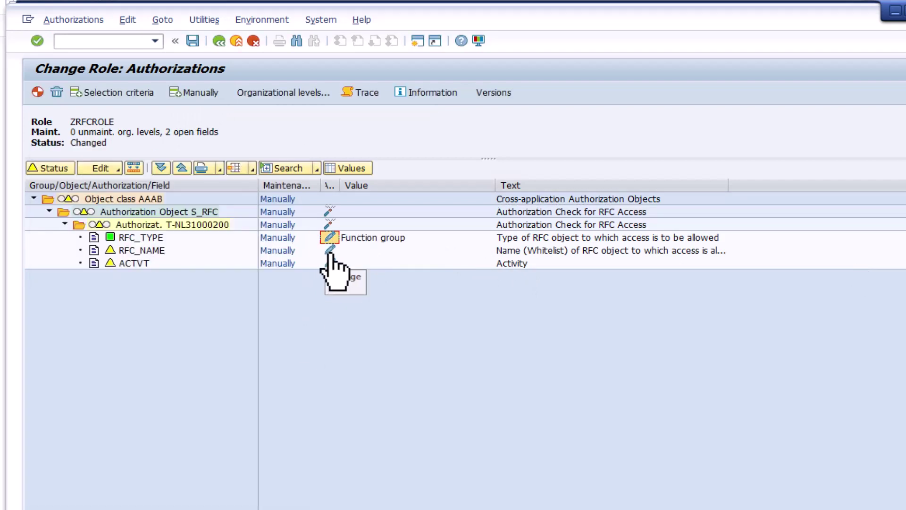
pyautogui.click(328, 251)
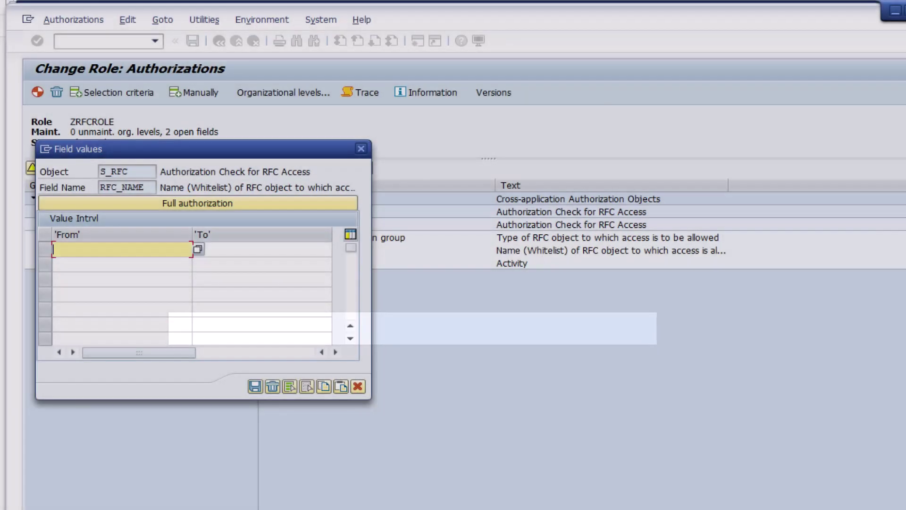
pyautogui.write('RFC_FUNCTION_SEARCH')
pyautogui.press('Return')
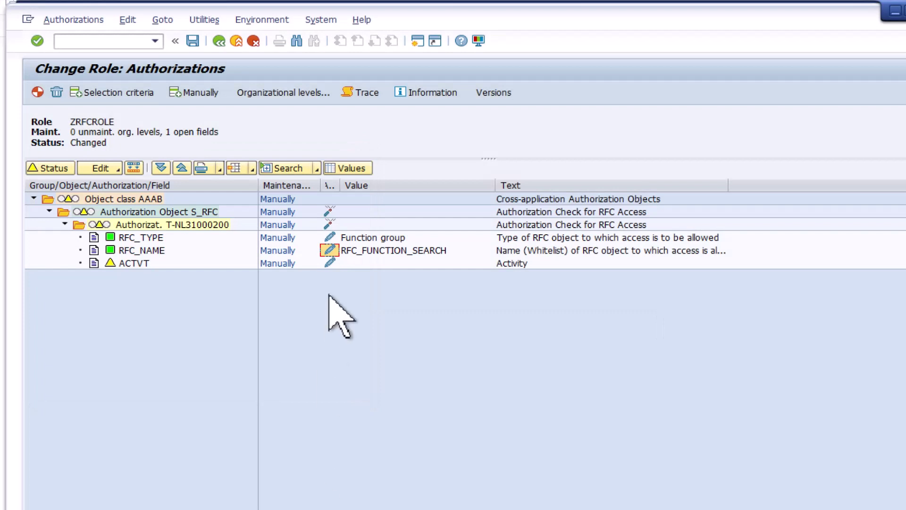
pyautogui.click(330, 263)
pyautogui.click(45, 249)
pyautogui.click(236, 507)
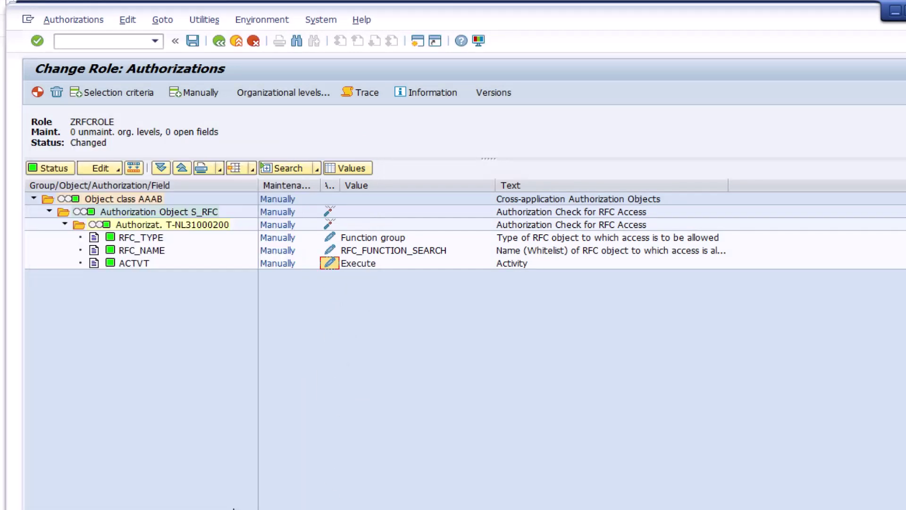
# Save and generate the role's profile, then complete the user master comparison.
pyautogui.click(192, 41)
pyautogui.click(37, 92)
pyautogui.click(218, 41)
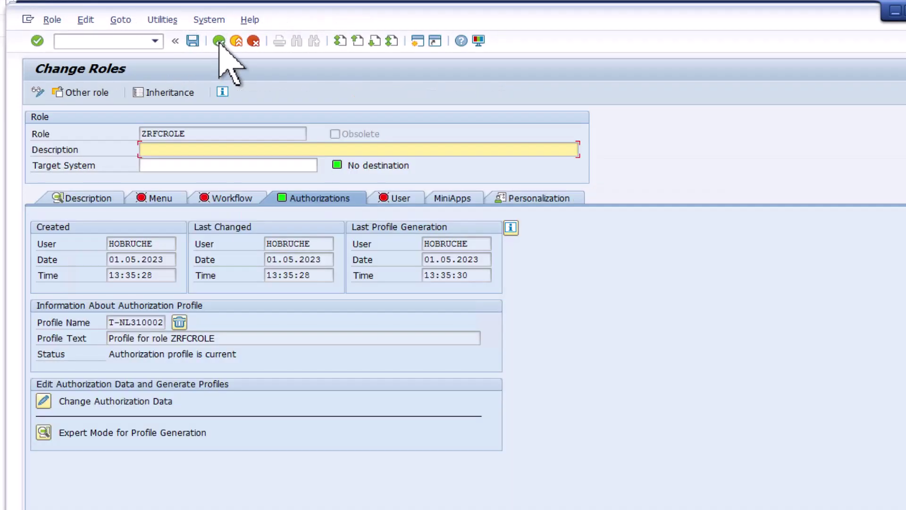
pyautogui.click(391, 200)
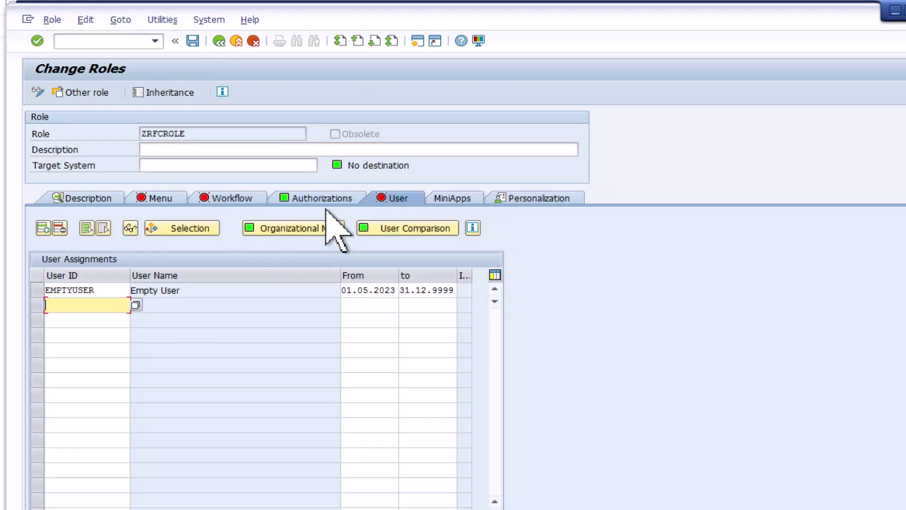
pyautogui.click(388, 228)
pyautogui.click(245, 279)
pyautogui.click(390, 277)
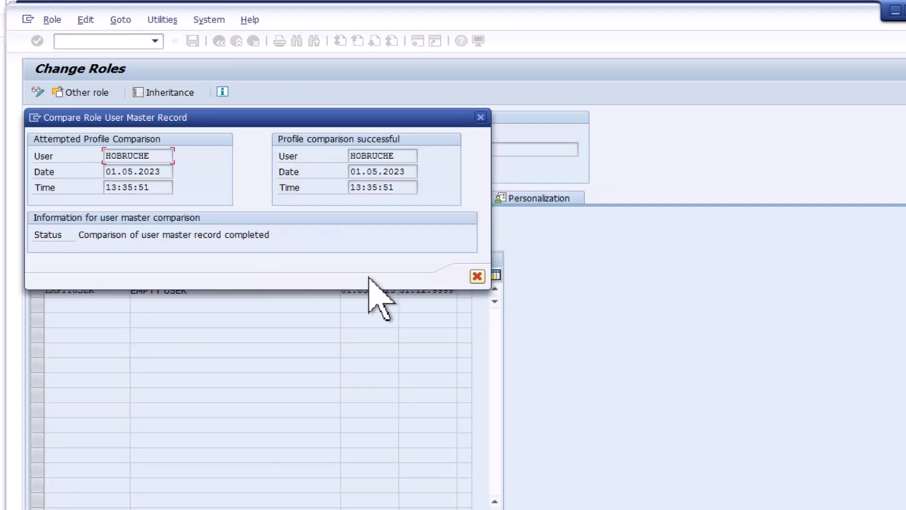
pyautogui.click(477, 276)
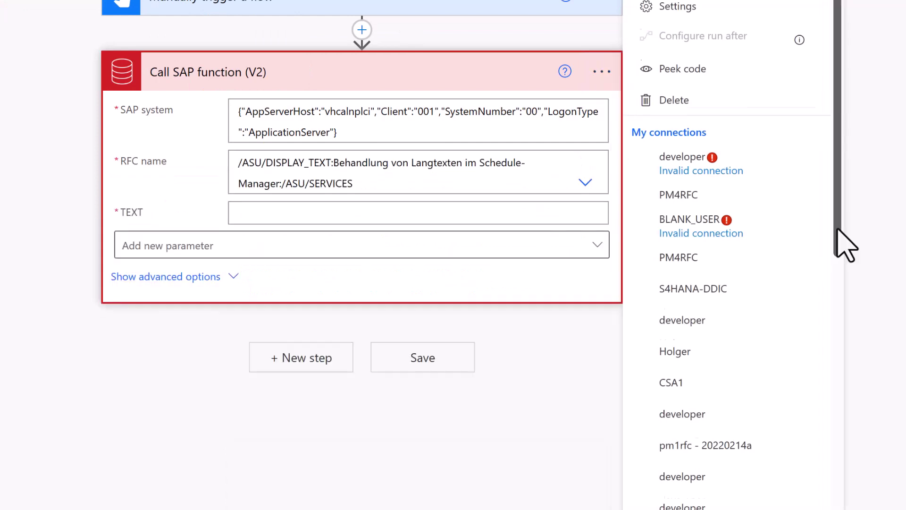
# Copy the function name RFCPING from the RFC name retrieval error.
pyautogui.scroll(-5, 789, 223)
pyautogui.click(370, 247)
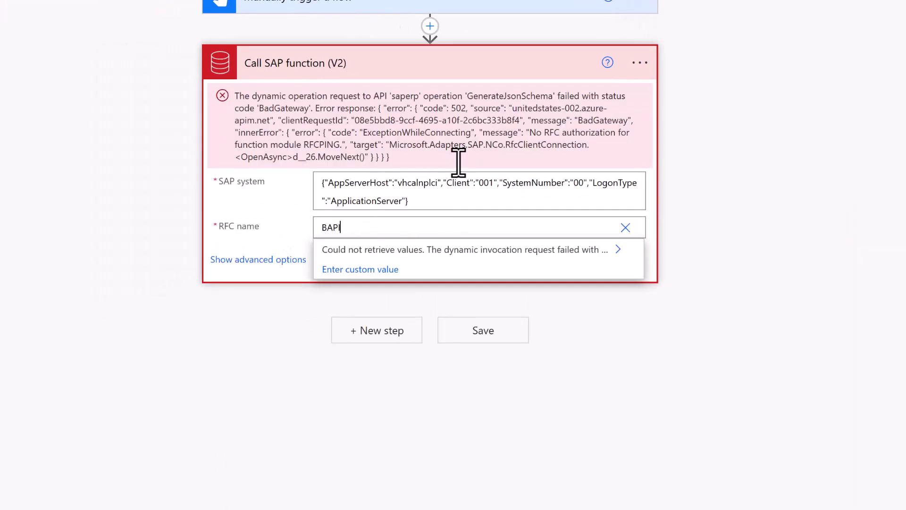
pyautogui.doubleClick(314, 145)
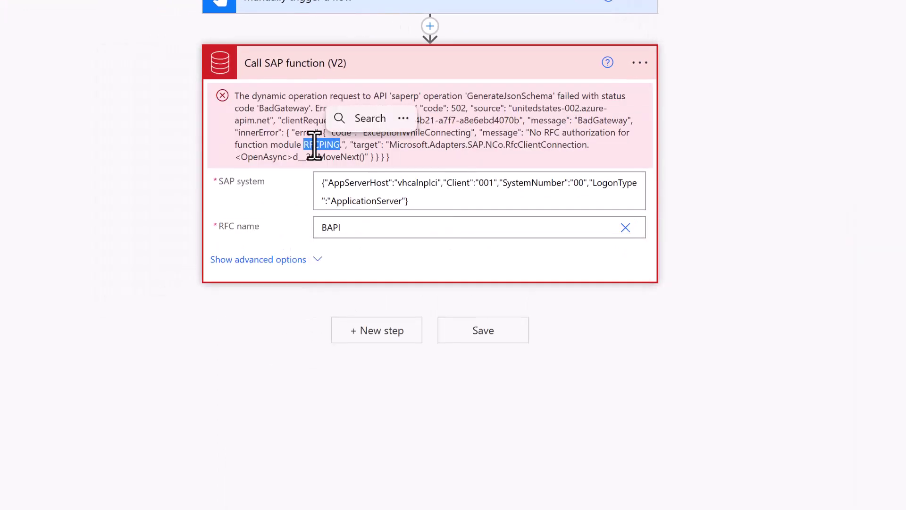
pyautogui.hotkey('ctrl', 'c')
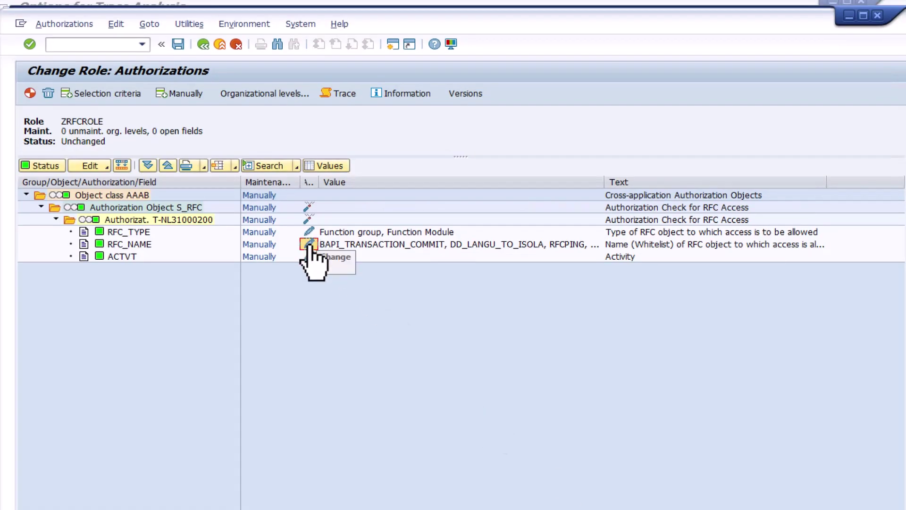
# Review the role's S_RFC RFC_TYPE and RFC_NAME values in PFCG and close them unchanged.
pyautogui.click(309, 232)
pyautogui.click(271, 144)
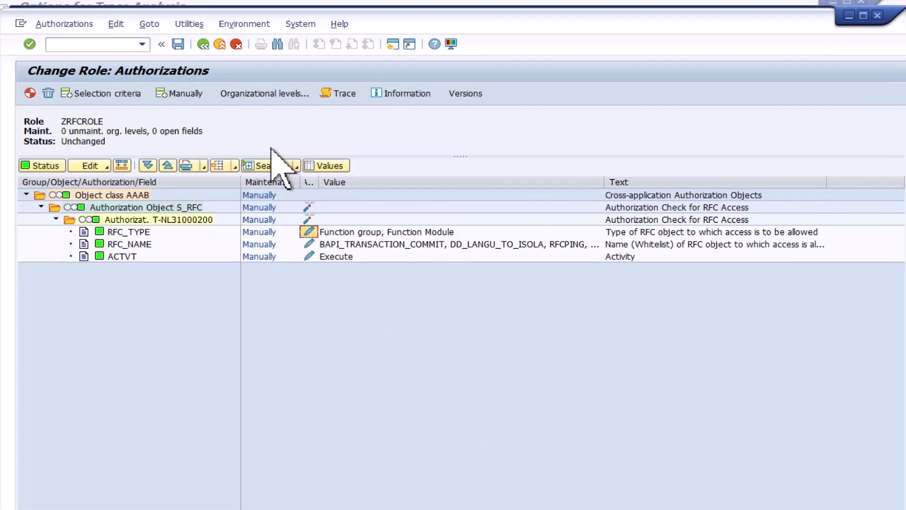
pyautogui.click(309, 244)
pyautogui.click(331, 373)
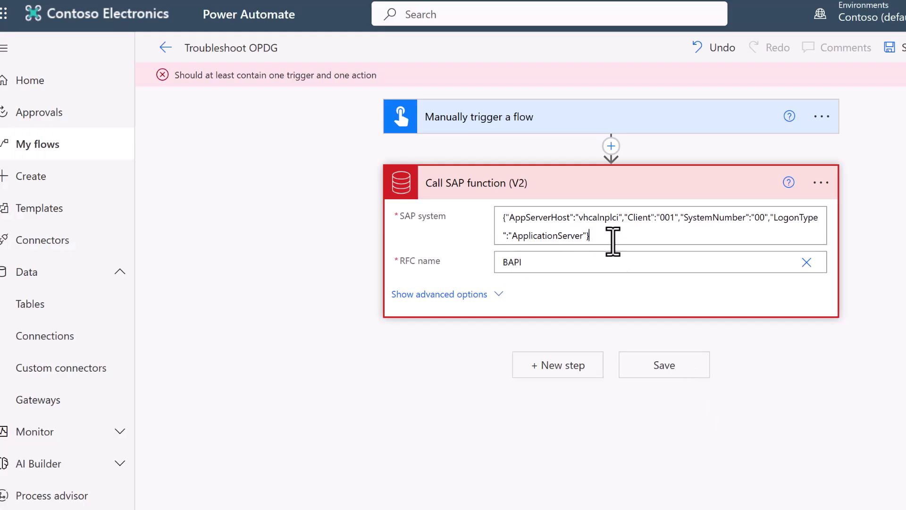
# Replace the custom RFC name with BAPI_EPM_BP_GET_LIST, found by searching 'BAPI_EPM_'.
pyautogui.click(642, 262)
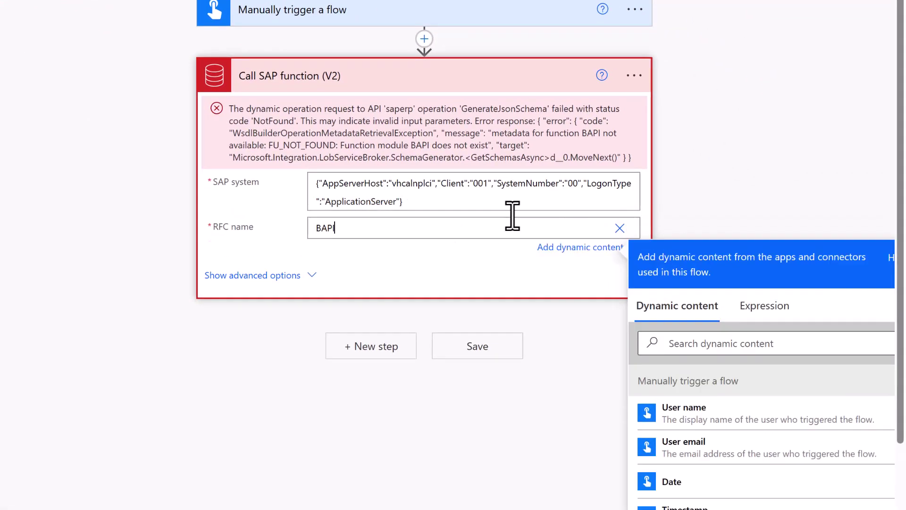
pyautogui.click(619, 228)
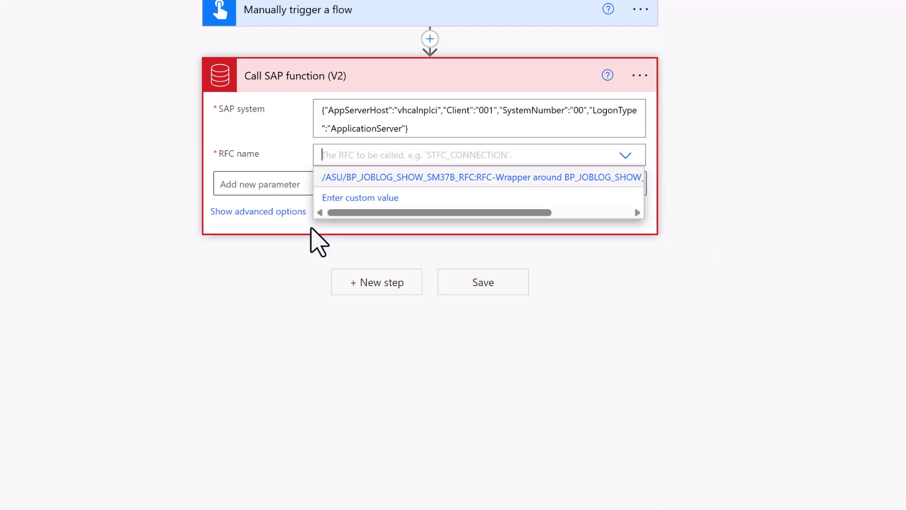
pyautogui.write('BAPI')
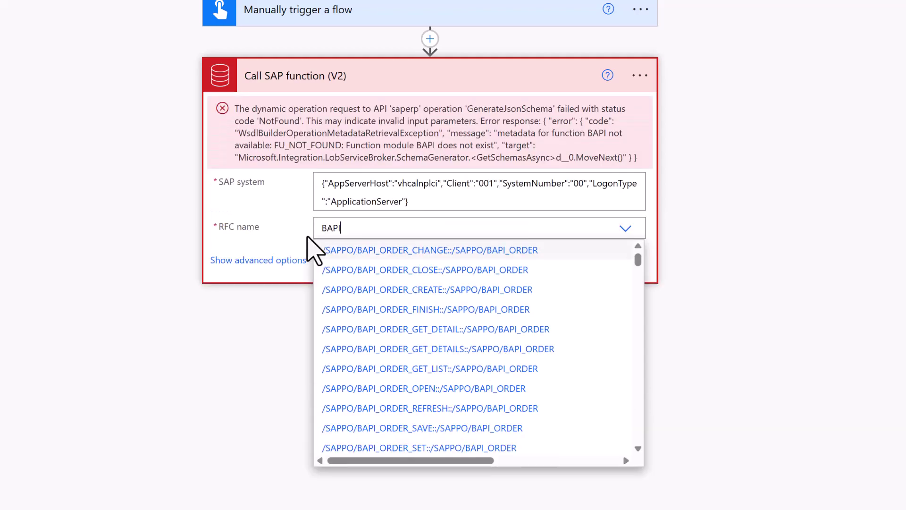
pyautogui.write('_')
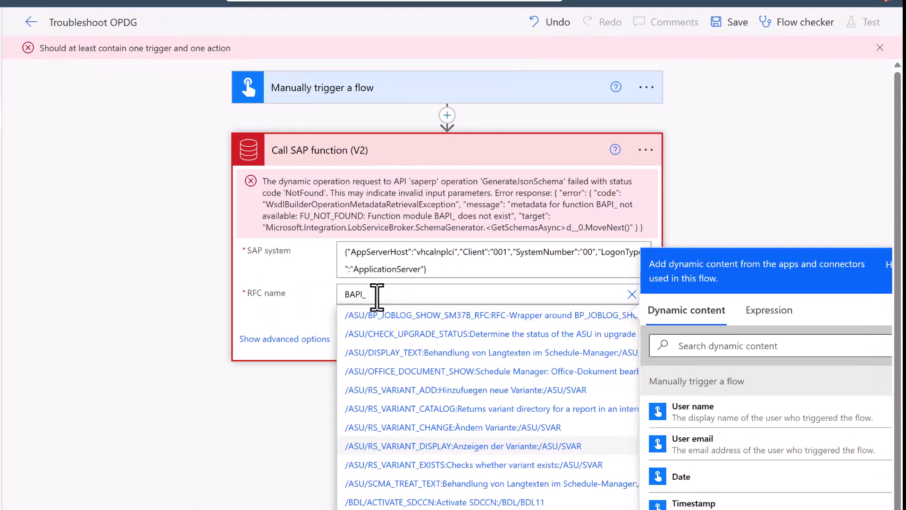
pyautogui.write('EPM_')
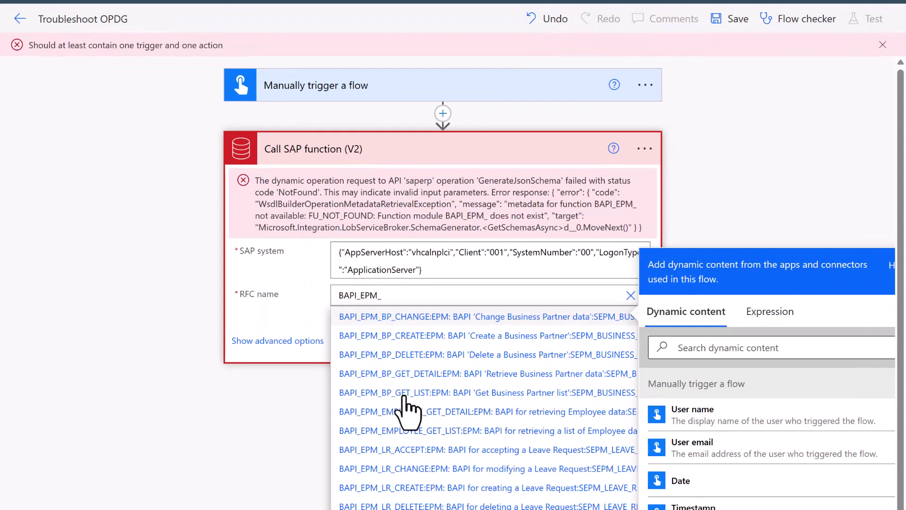
pyautogui.click(408, 392)
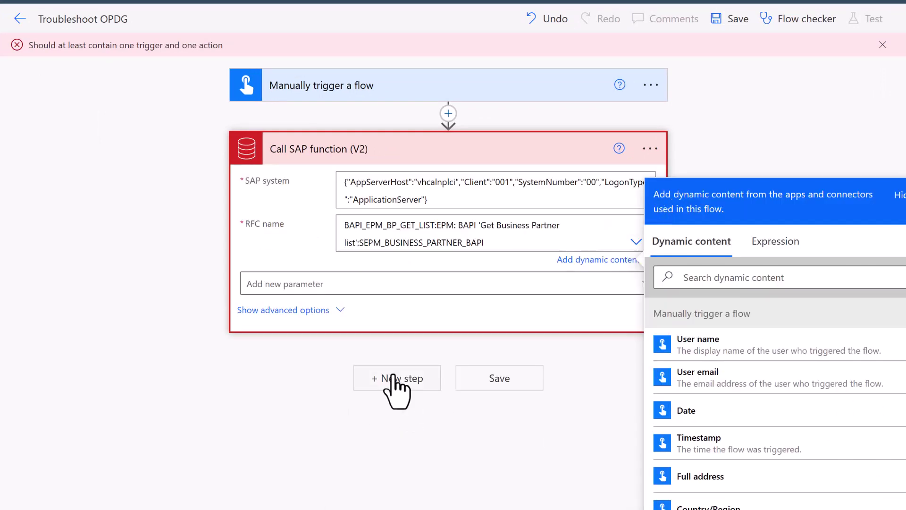
# Add a Response action after the SAP function call.
pyautogui.click(399, 380)
pyautogui.click(335, 253)
pyautogui.write('response')
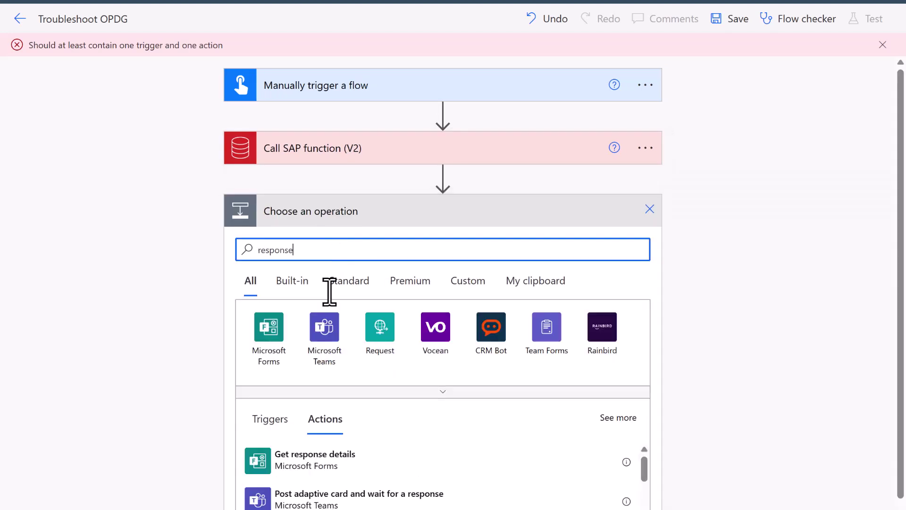
pyautogui.click(307, 501)
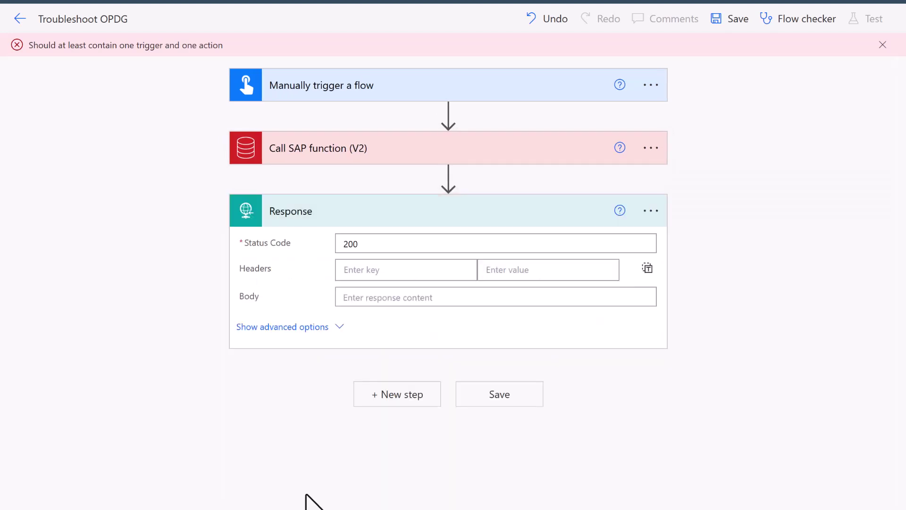
# Put the SAP call's body into the Response Body and save the flow.
pyautogui.click(363, 297)
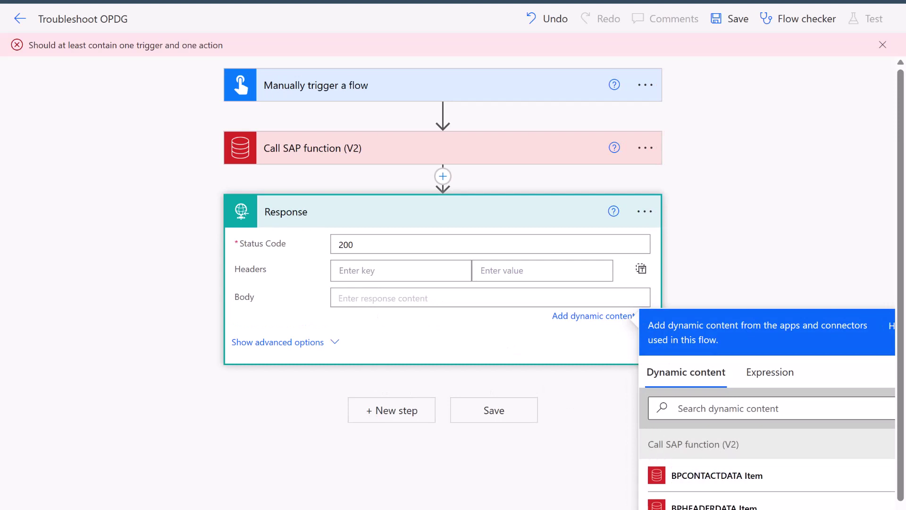
pyautogui.scroll(-3, 767, 468)
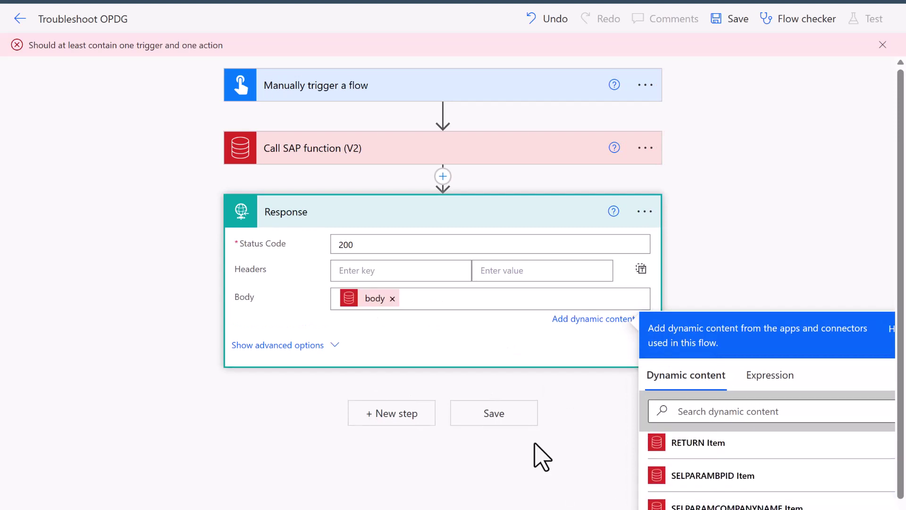
pyautogui.click(494, 413)
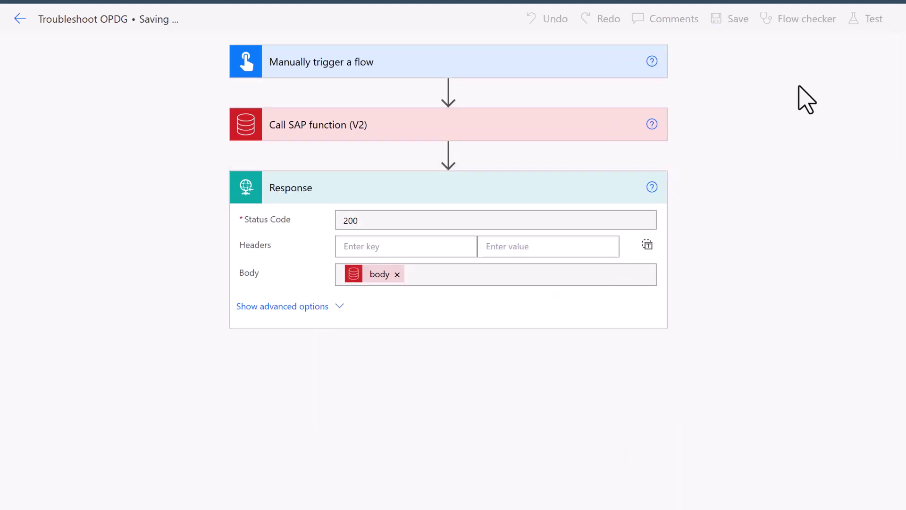
# Run a manual test and check the Response body returns BPCONTACTDATA business partner data.
pyautogui.click(865, 23)
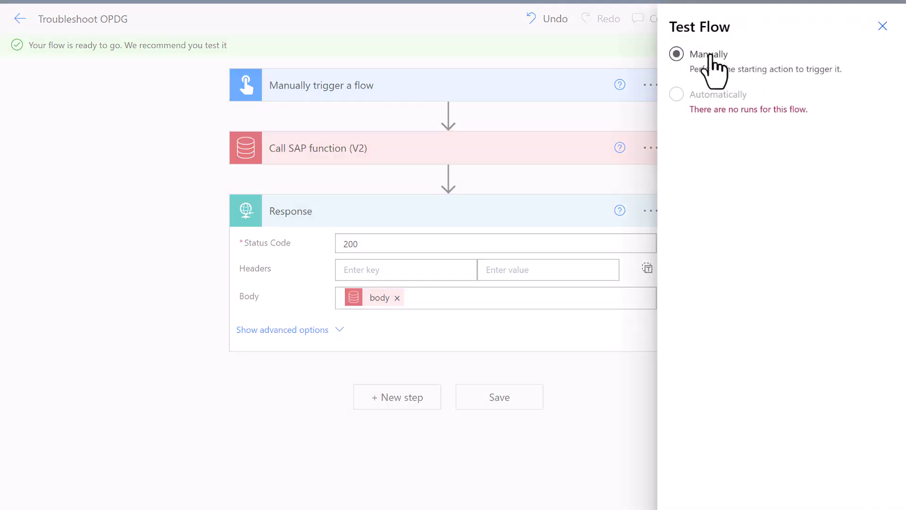
pyautogui.press('Return')
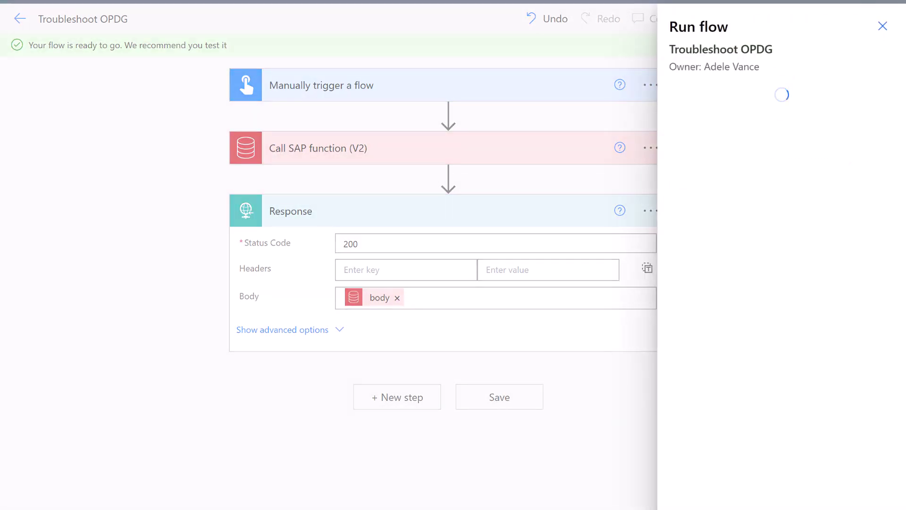
pyautogui.press('Escape')
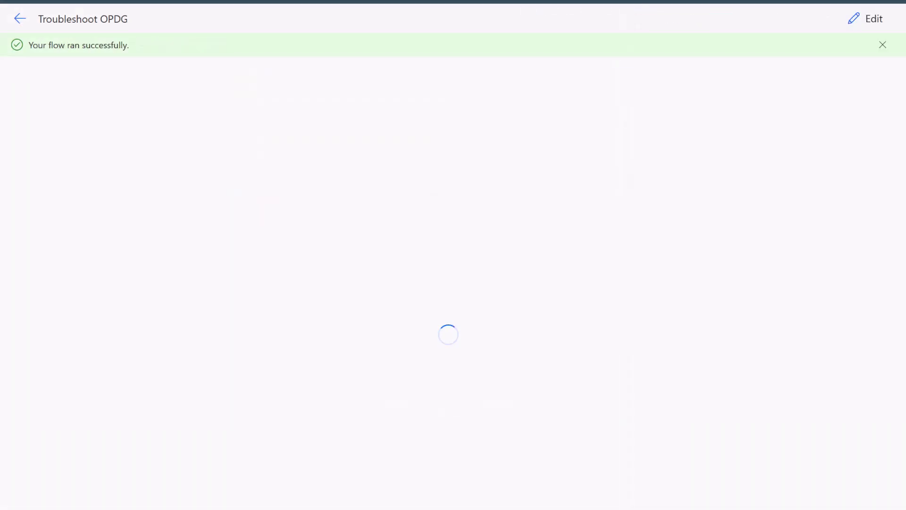
pyautogui.click(431, 221)
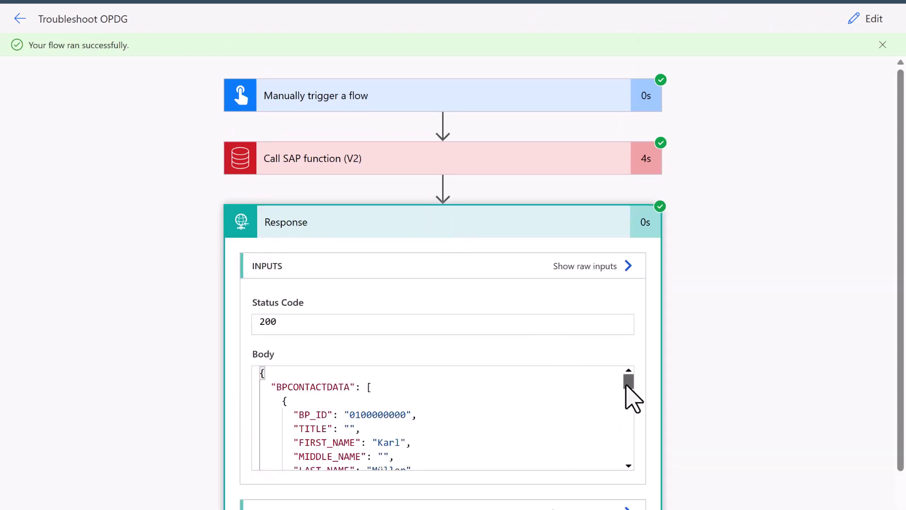
pyautogui.moveTo(628, 383); pyautogui.dragTo(622, 472)
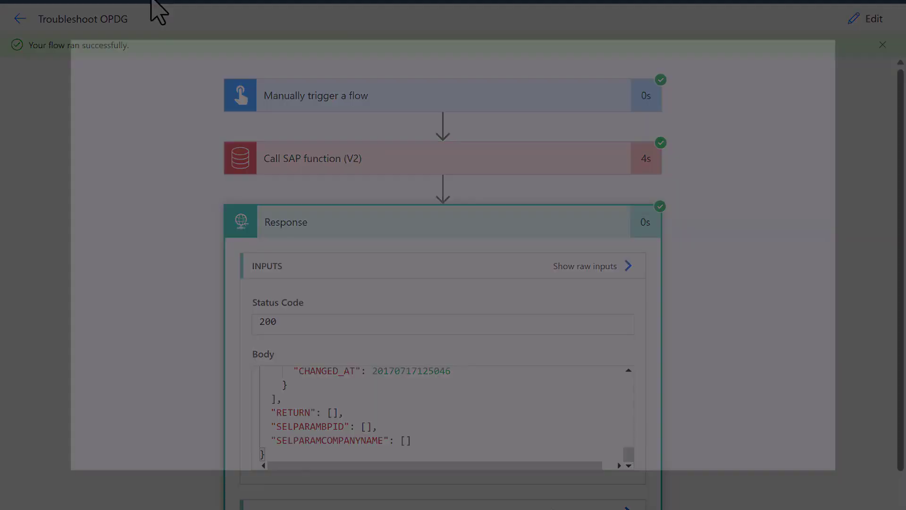